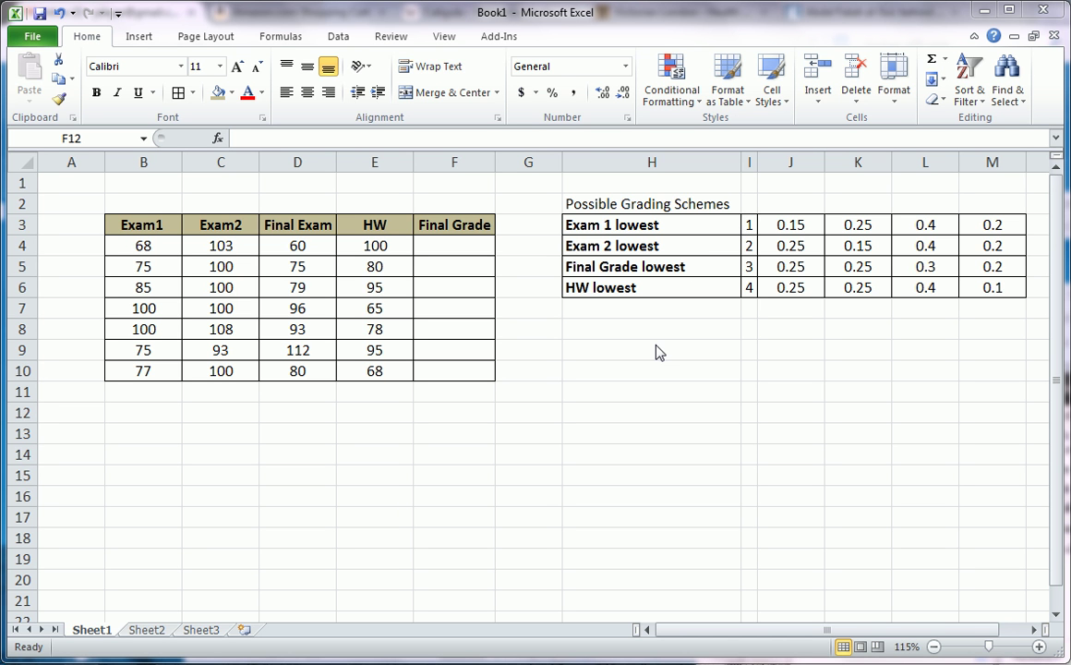
- Select the scores table, the Exam1 scores and the Exam1–HW headers to review them
{"action": "mouse_move", "coordinate": [152, 222]}
{"action": "left_mouse_down"}
{"action": "mouse_move", "coordinate": [298, 247]}
{"action": "mouse_move", "coordinate": [374, 370]}
{"action": "left_mouse_up"}
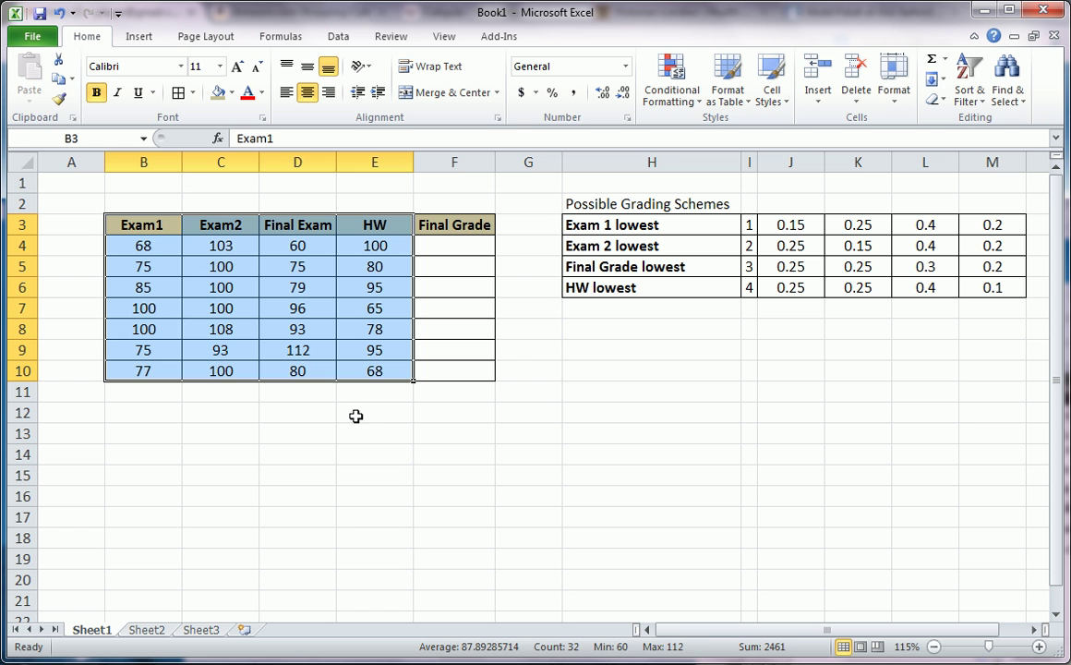
{"action": "left_click", "coordinate": [83, 244]}
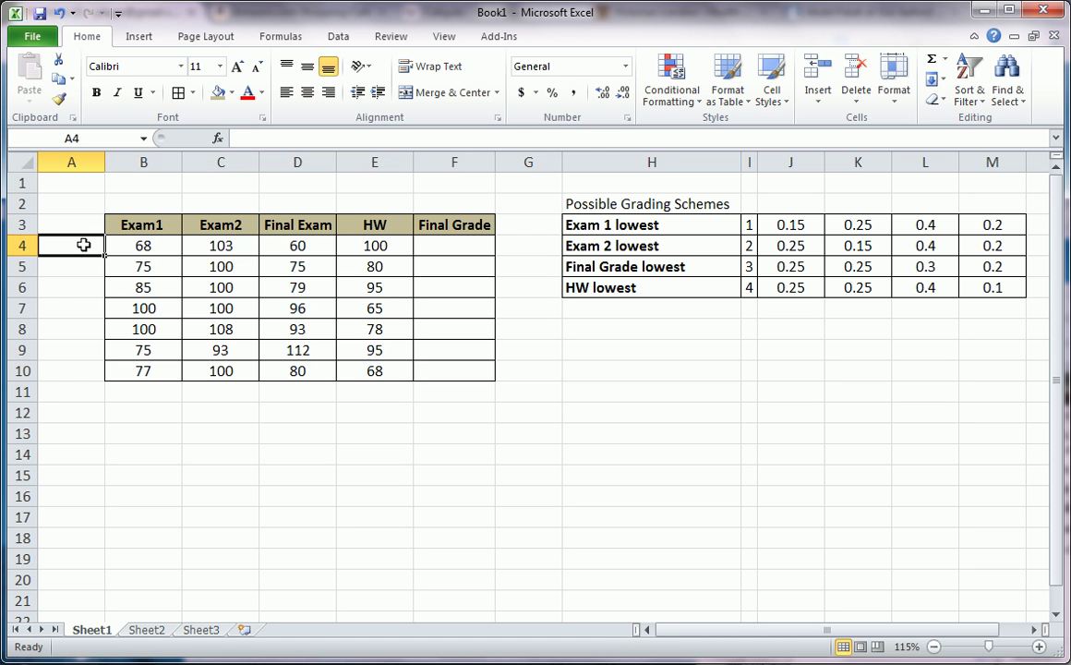
{"action": "left_click_drag", "start_coordinate": [143, 245], "coordinate": [152, 366]}
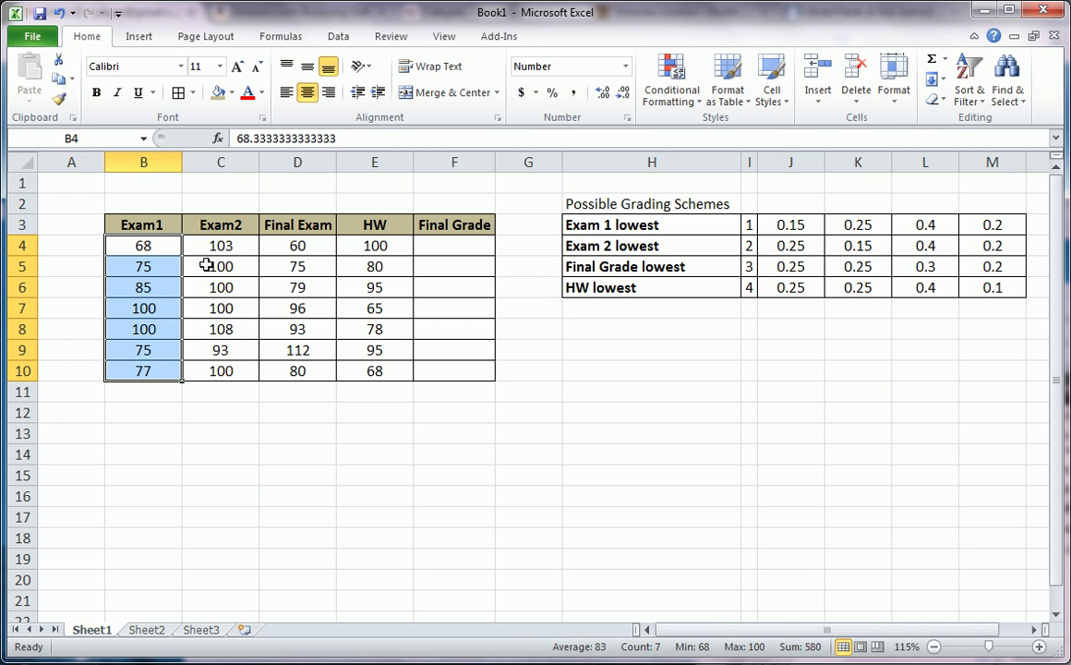
{"action": "left_click_drag", "start_coordinate": [157, 225], "coordinate": [375, 230]}
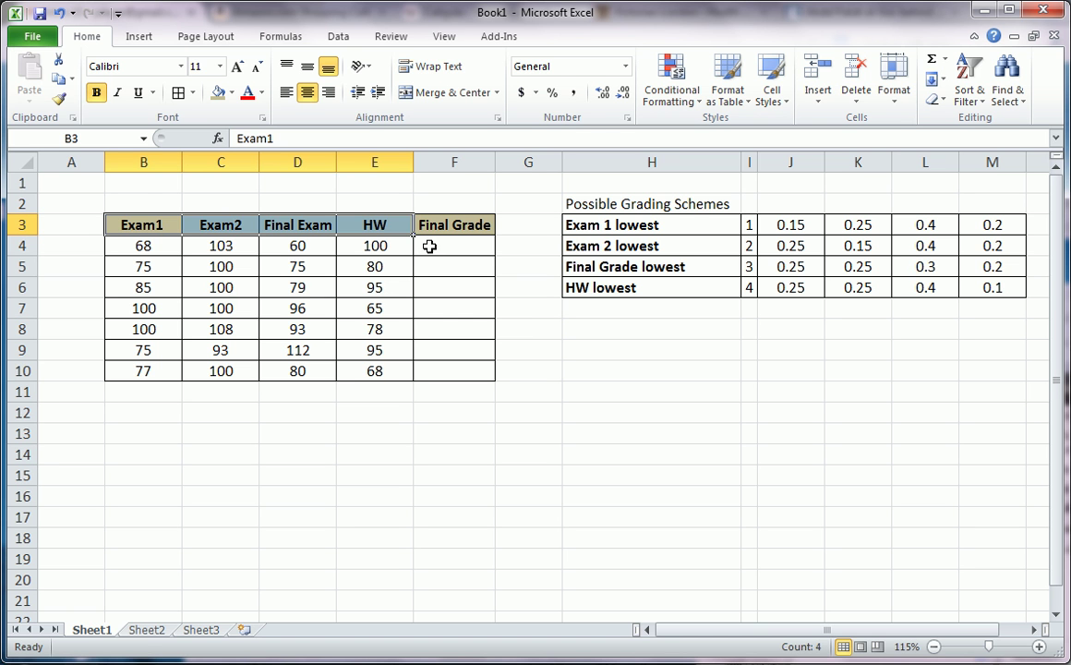
- Try an AVERAGE of the first student's four scores in F4, then delete it
{"action": "left_click", "coordinate": [463, 247]}
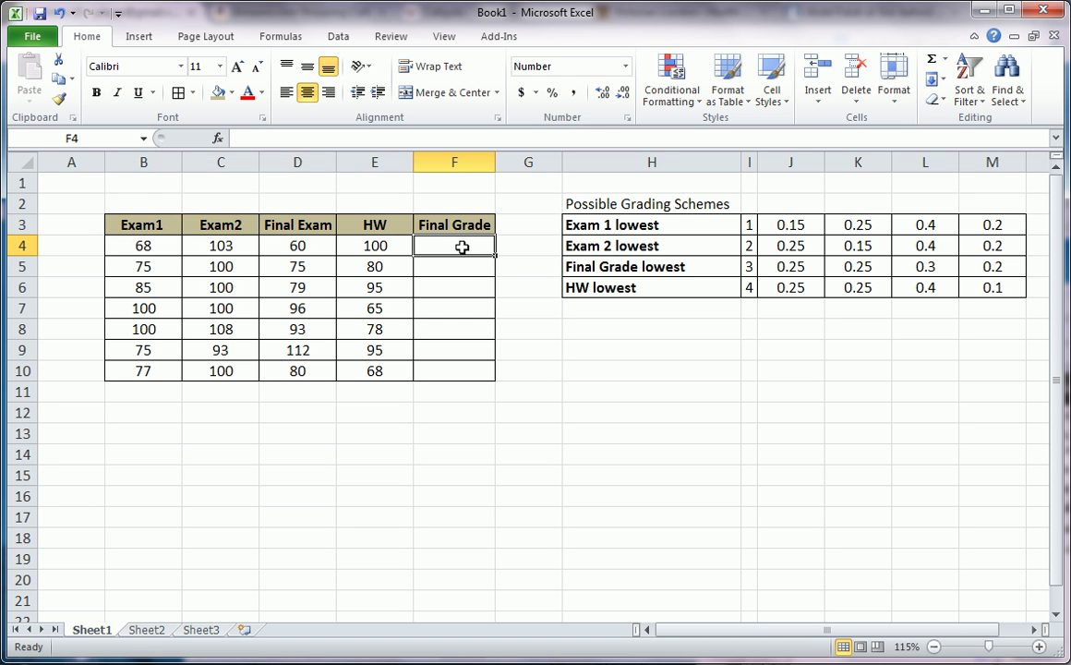
{"action": "mouse_move", "coordinate": [374, 246]}
{"action": "left_mouse_down"}
{"action": "mouse_move", "coordinate": [186, 255]}
{"action": "mouse_move", "coordinate": [151, 244]}
{"action": "left_mouse_up"}
{"action": "left_click", "coordinate": [455, 245]}
{"action": "type", "text": "=average"}
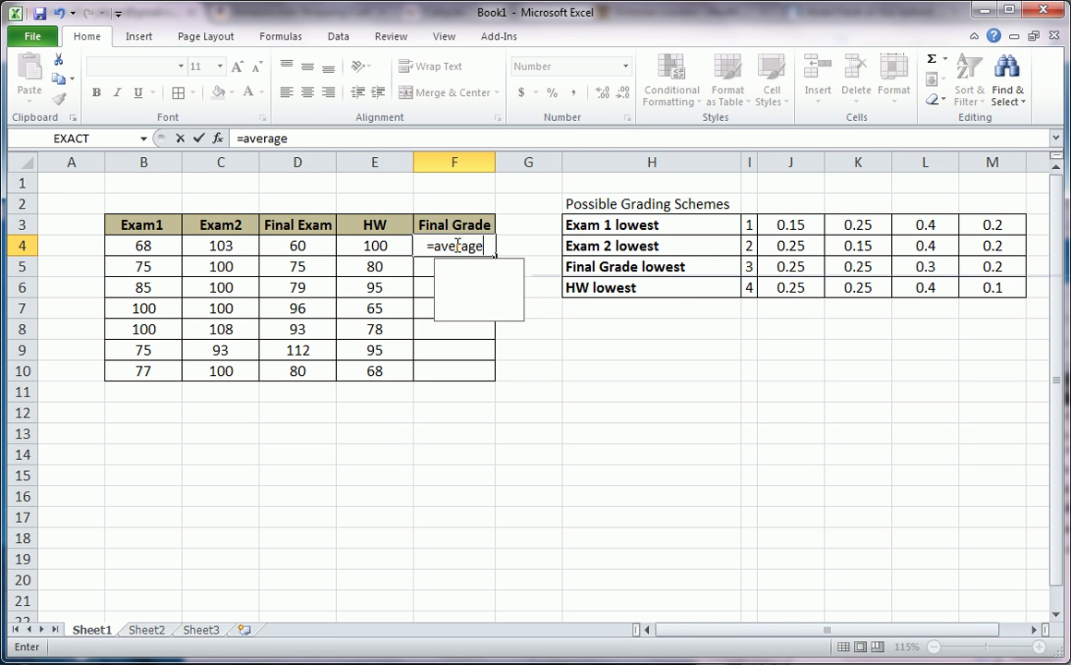
{"action": "type", "text": "("}
{"action": "left_click_drag", "start_coordinate": [157, 245], "coordinate": [353, 244]}
{"action": "key", "text": "Return"}
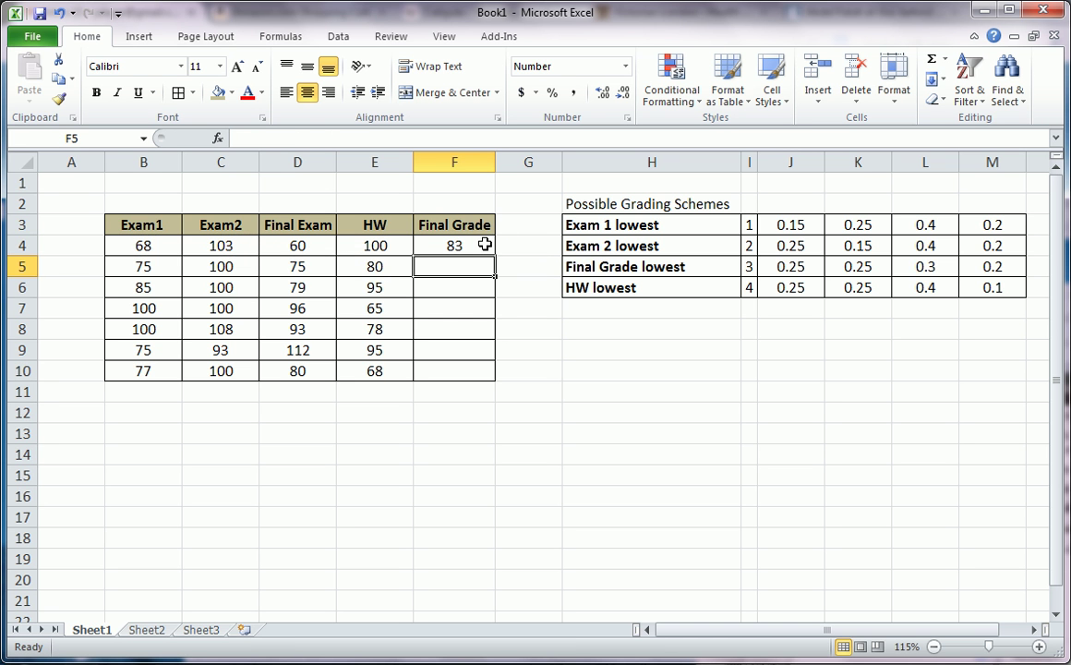
{"action": "left_click", "coordinate": [477, 246]}
{"action": "key", "text": "Delete"}
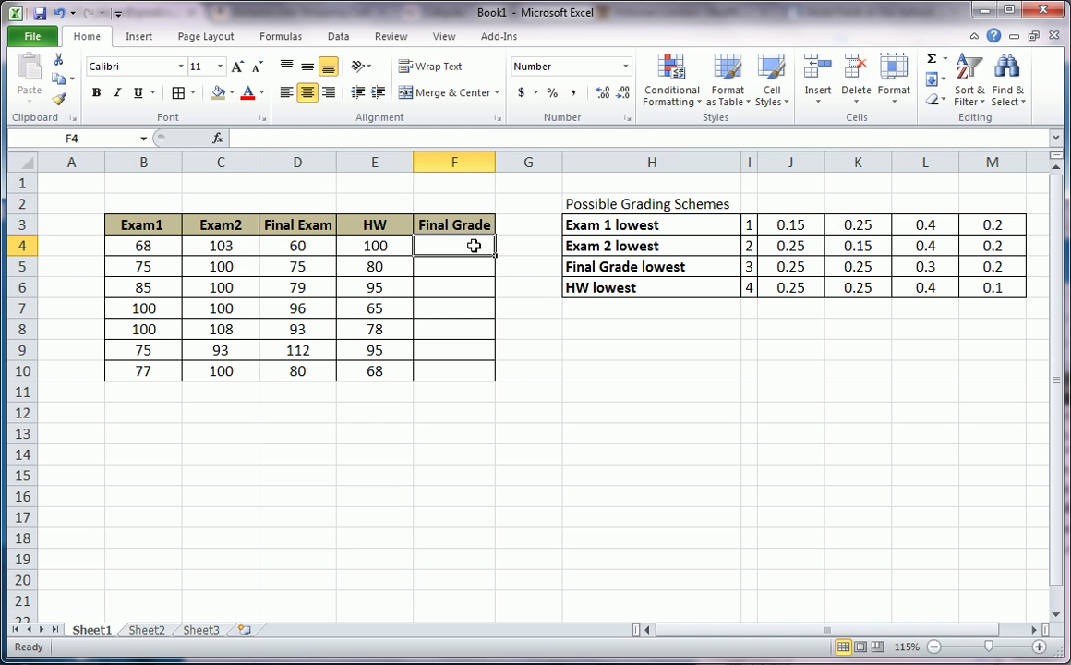
- Enter trial weights .20, .2, .40 and .2 in B2:E2
{"action": "left_click", "coordinate": [154, 204]}
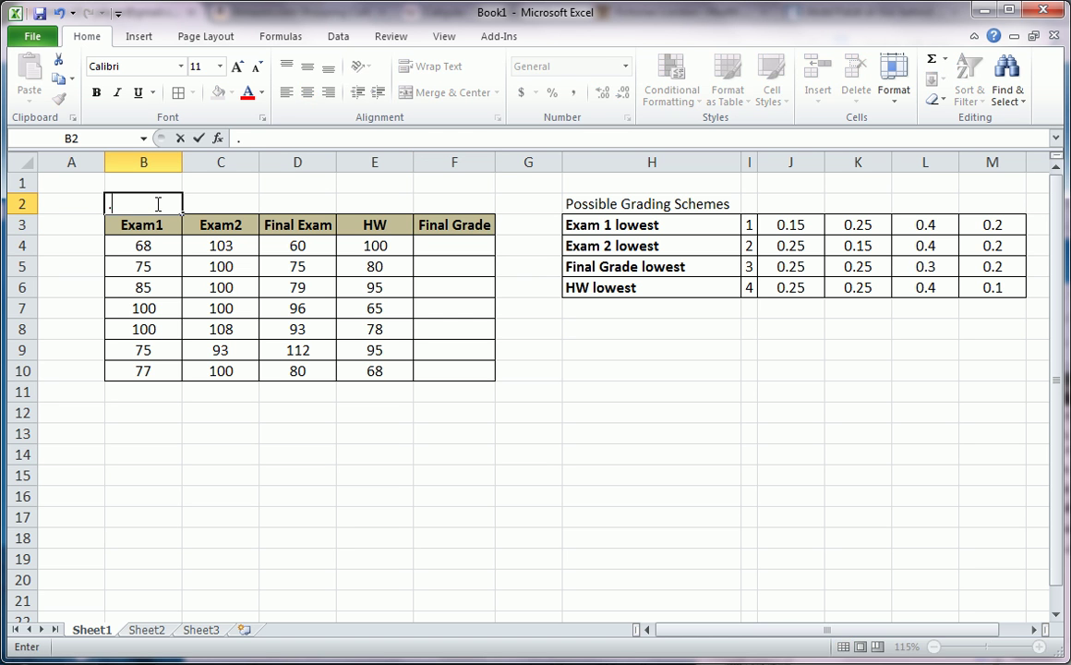
{"action": "type", "text": ".20"}
{"action": "key", "text": "Tab"}
{"action": "type", "text": ".2"}
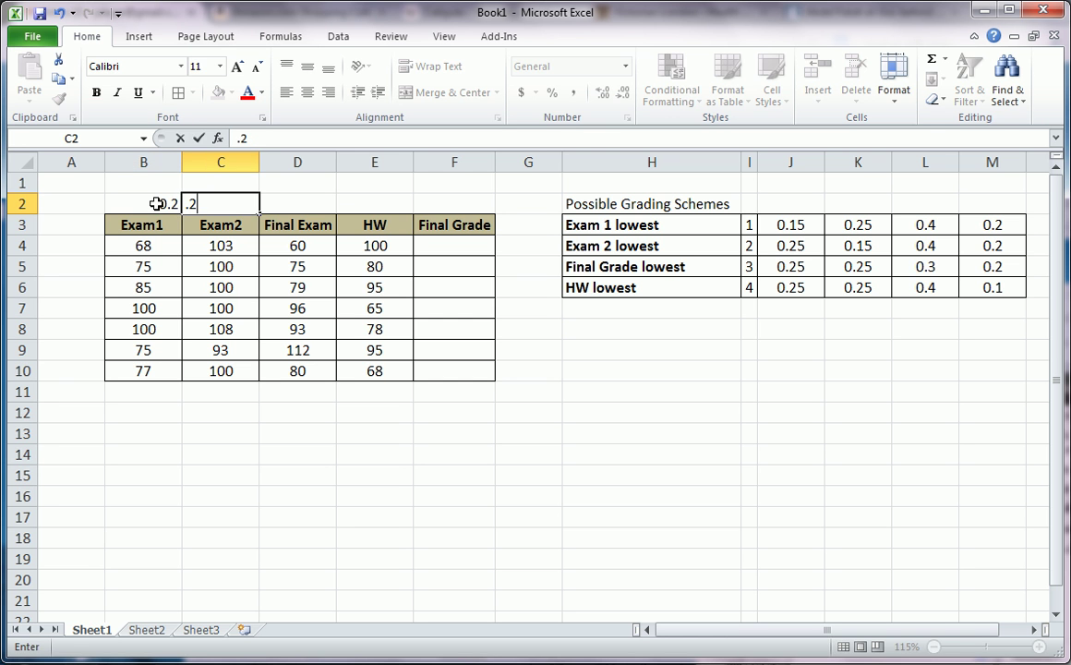
{"action": "key", "text": "Tab"}
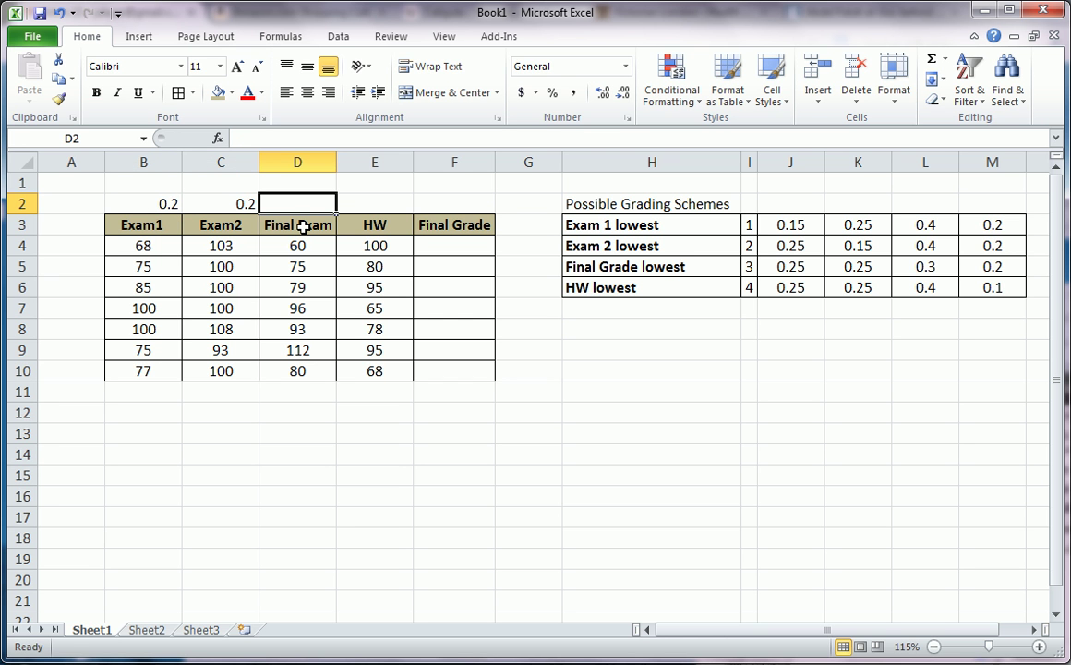
{"action": "type", "text": ".40"}
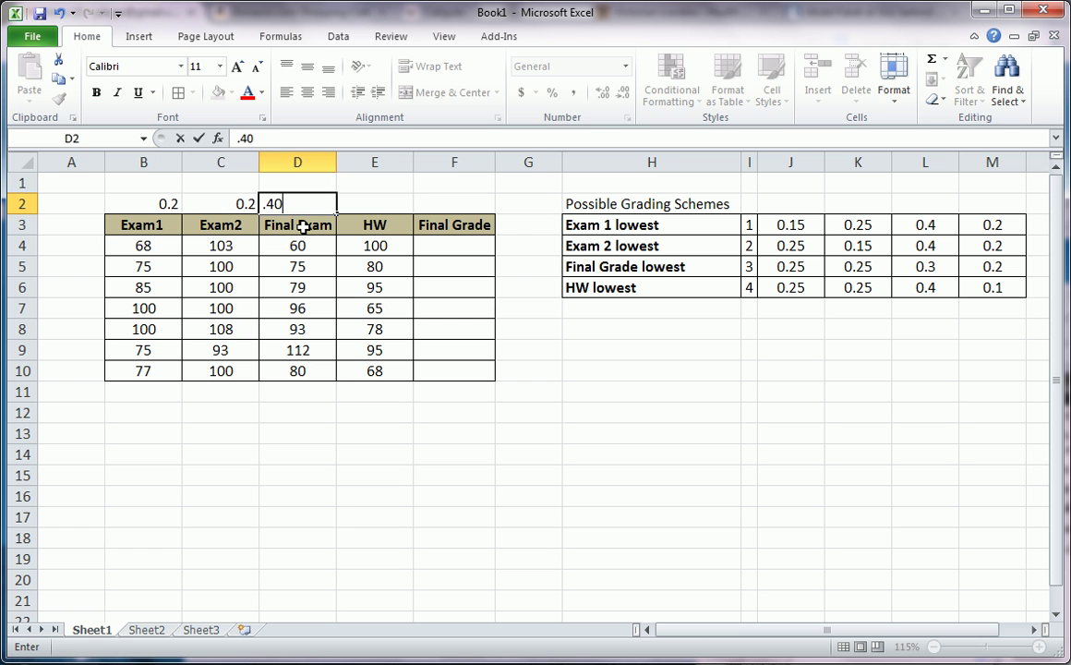
{"action": "key", "text": "Tab"}
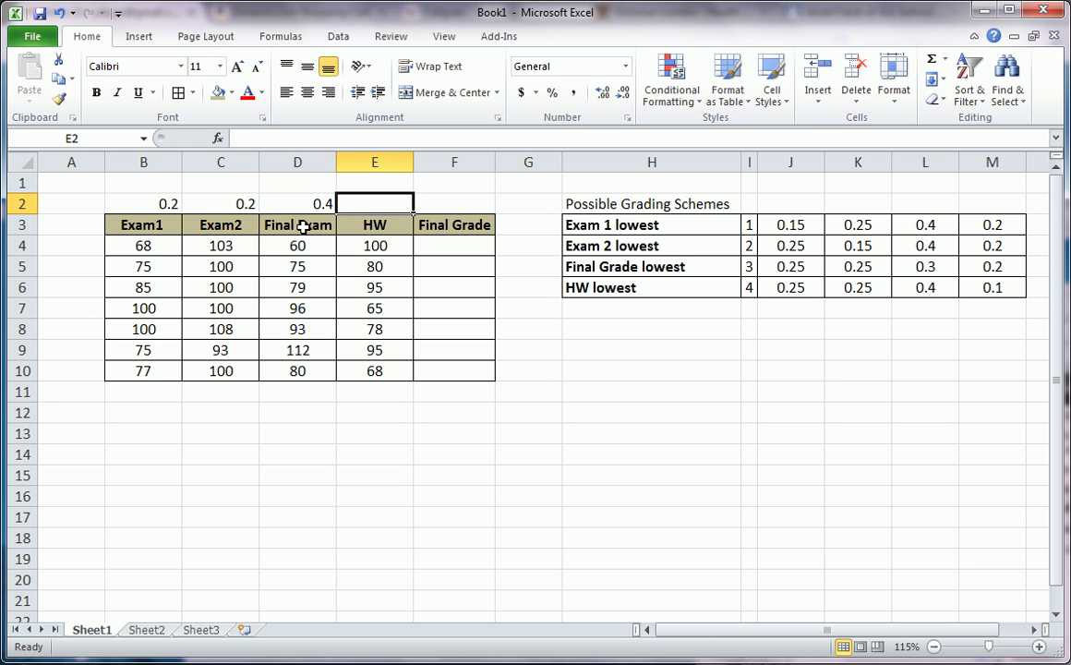
{"action": "type", "text": ".2"}
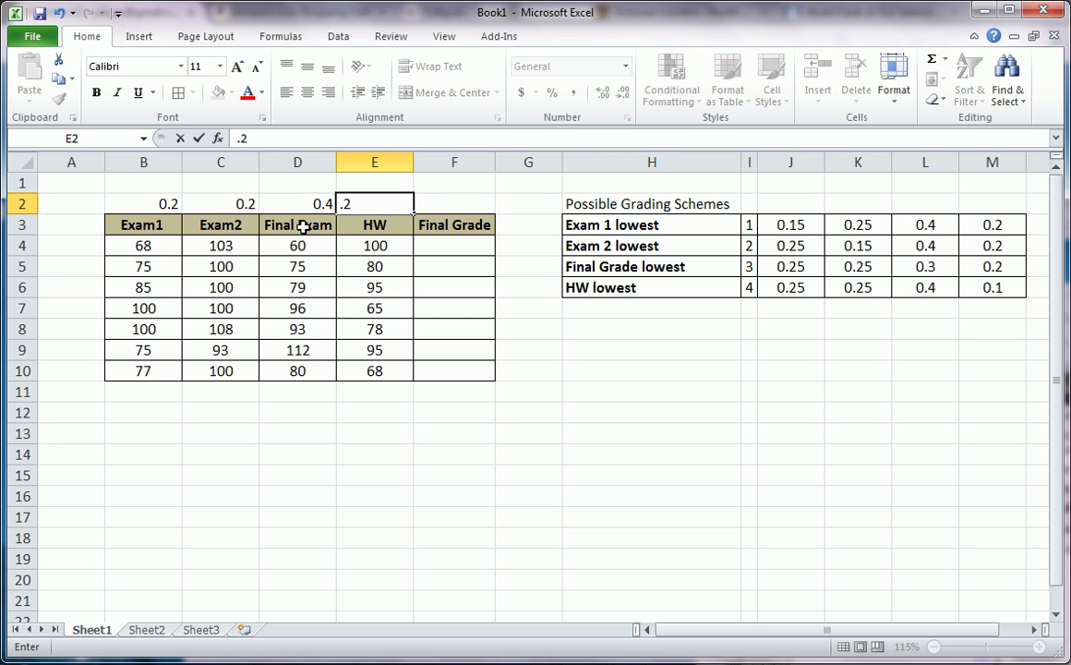
{"action": "key", "text": "Return"}
- Review the trial weights in B2:E2, then delete all four
{"action": "left_click_drag", "start_coordinate": [147, 203], "coordinate": [355, 204]}
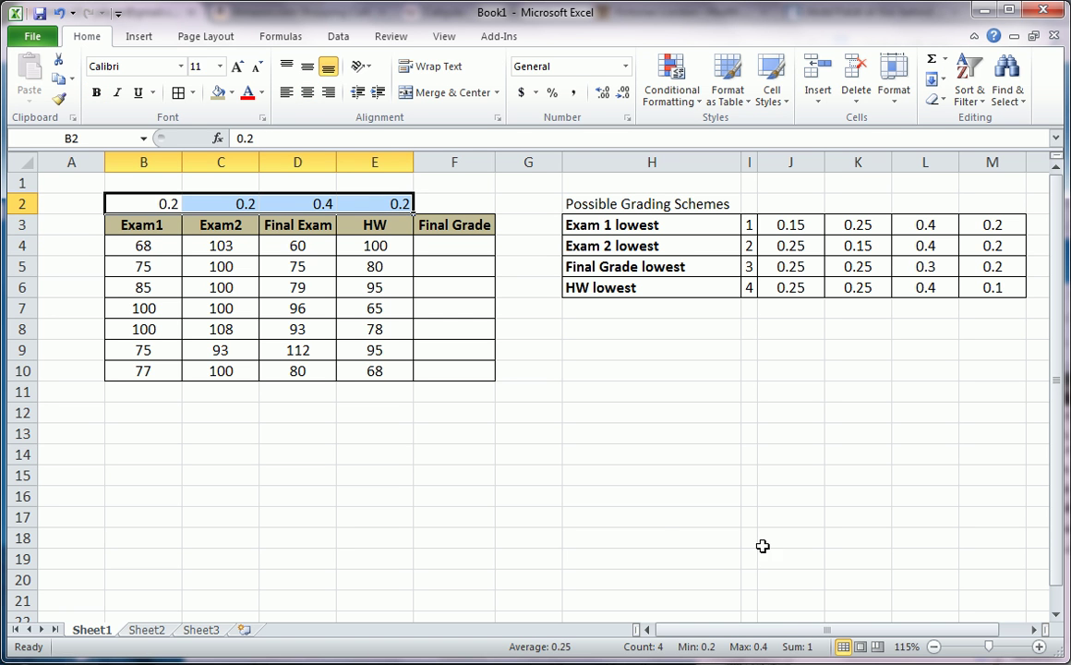
{"action": "left_click_drag", "start_coordinate": [790, 641], "coordinate": [786, 643]}
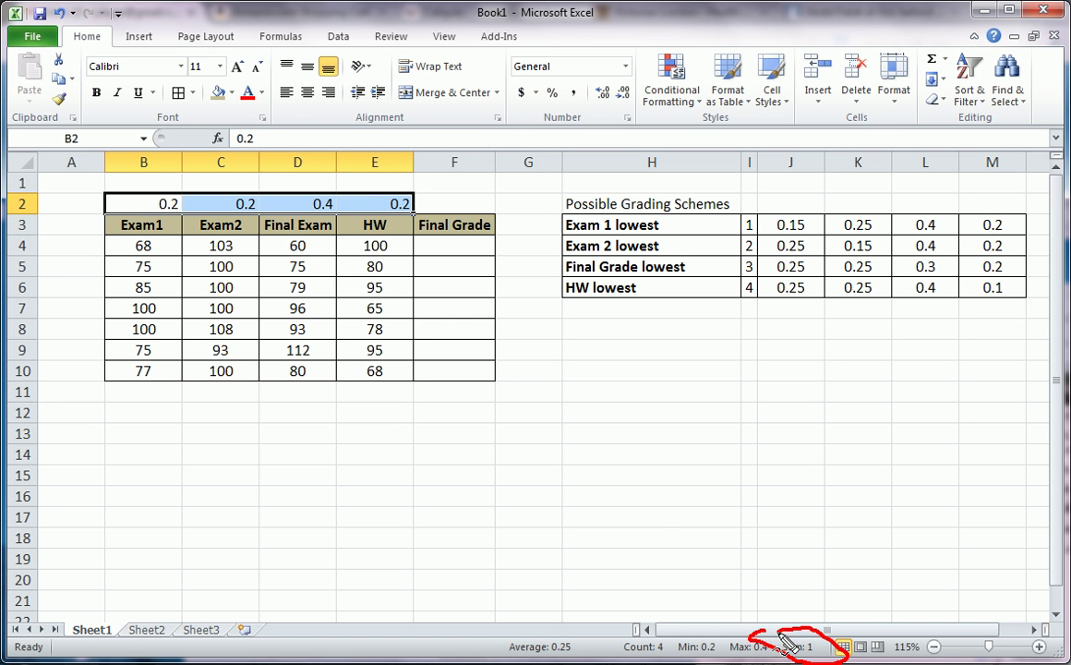
{"action": "left_click", "coordinate": [517, 368]}
{"action": "left_click", "coordinate": [426, 245]}
{"action": "left_click", "coordinate": [391, 204]}
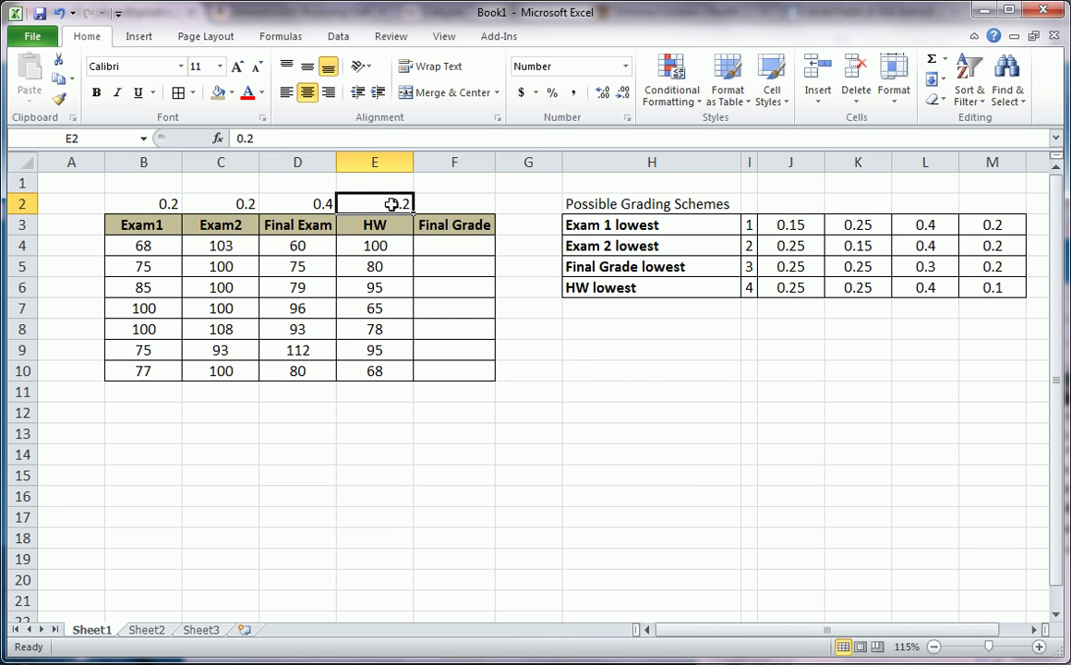
{"action": "left_click_drag", "start_coordinate": [391, 204], "coordinate": [155, 200]}
{"action": "key", "text": "Delete"}
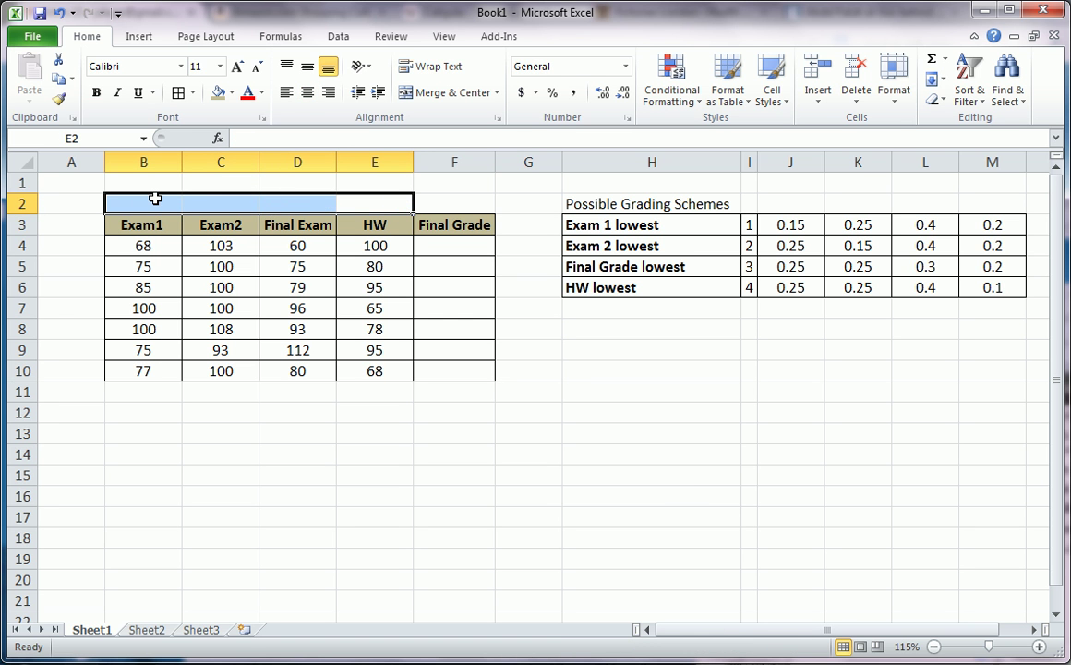
{"action": "left_click", "coordinate": [297, 348]}
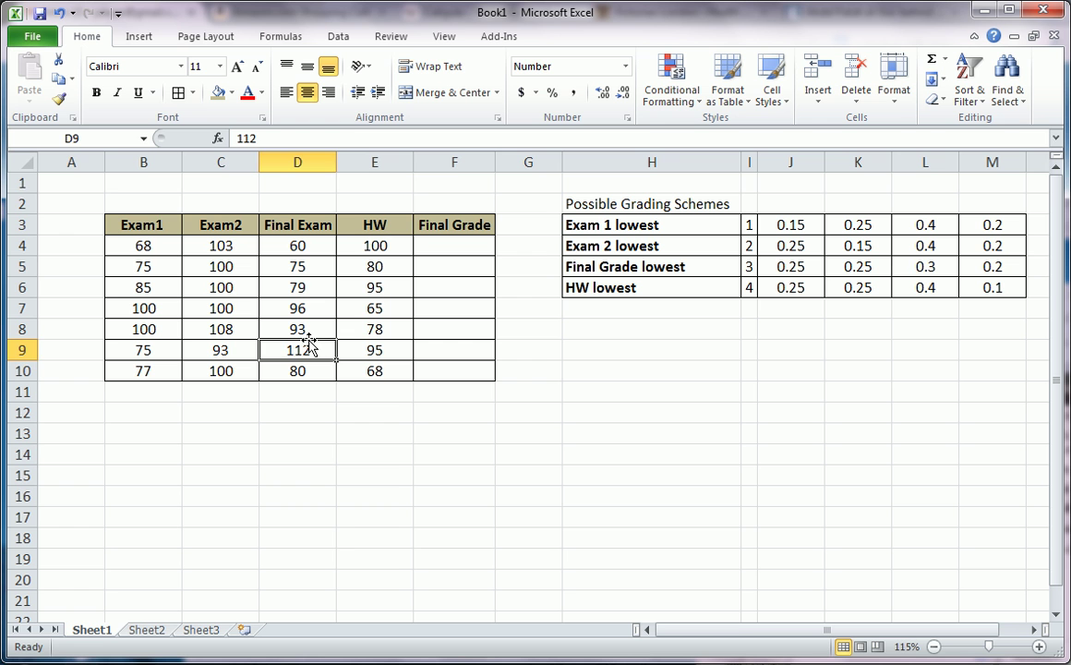
- Enter weights .25, .25, .4 and .20 in B2:E2 and centre them
{"action": "left_click", "coordinate": [168, 204]}
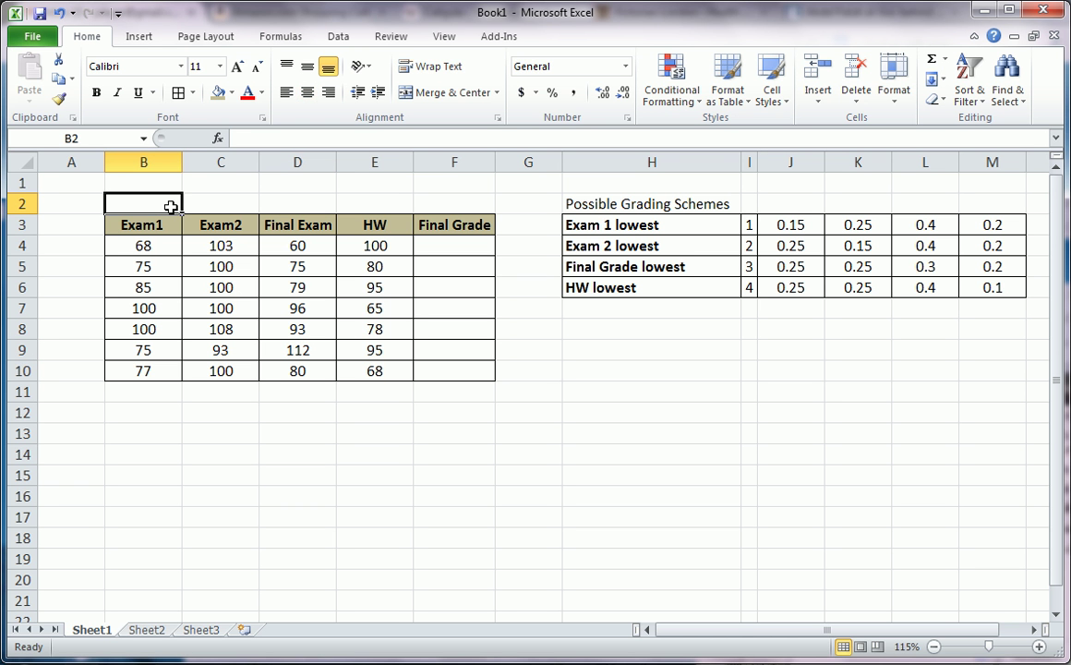
{"action": "type", "text": ".25"}
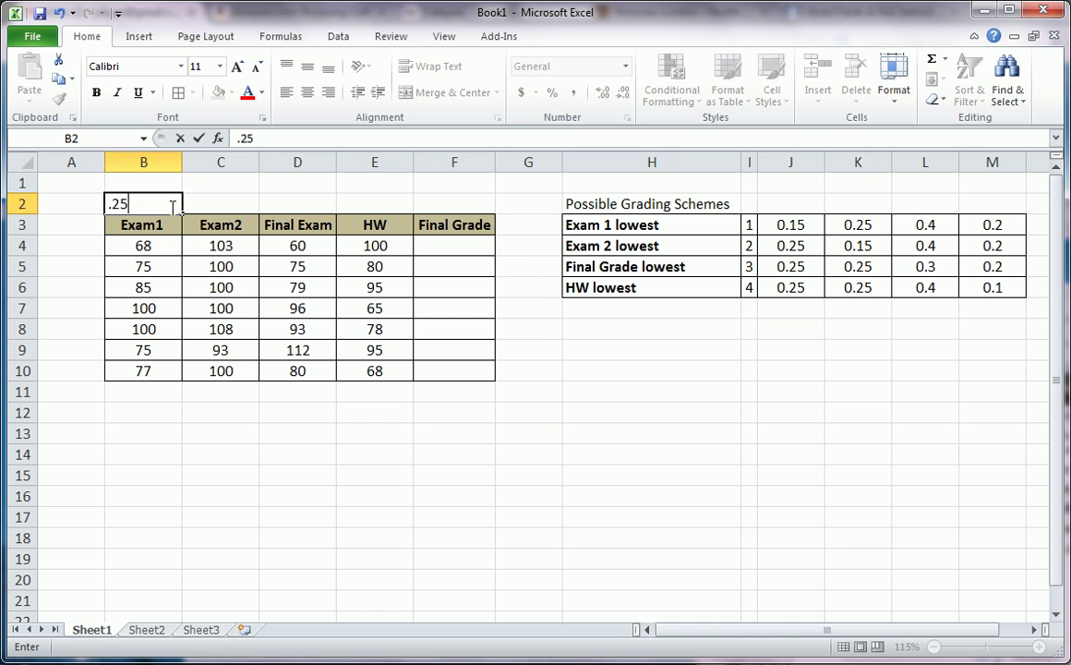
{"action": "key", "text": "Tab"}
{"action": "type", "text": ".2"}
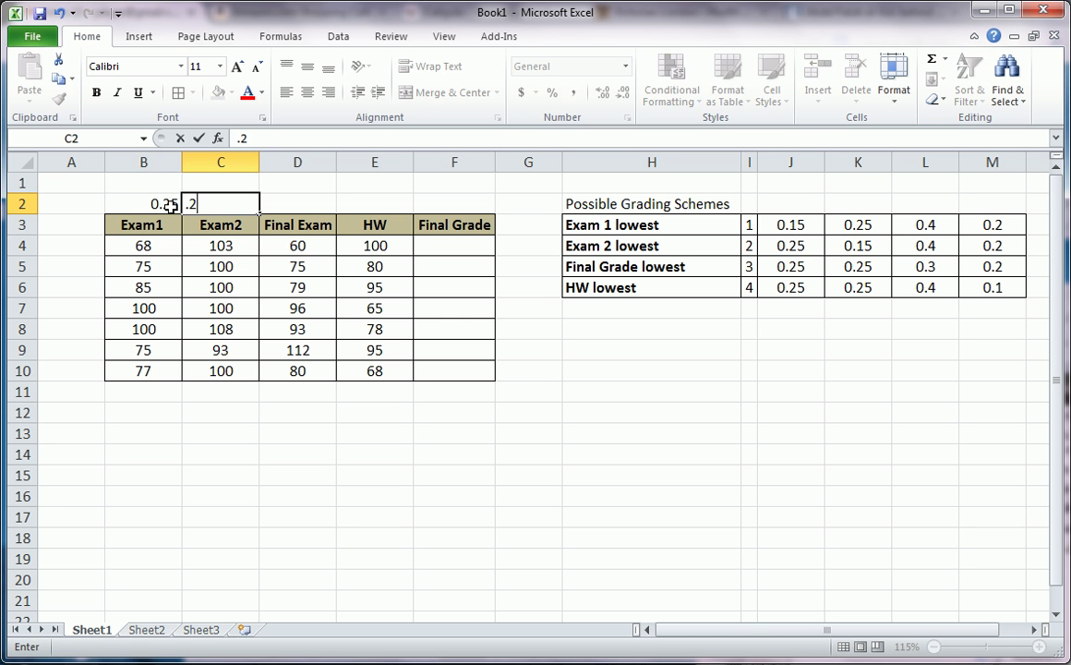
{"action": "type", "text": "5"}
{"action": "key", "text": "Tab"}
{"action": "type", "text": ".4"}
{"action": "key", "text": "Tab"}
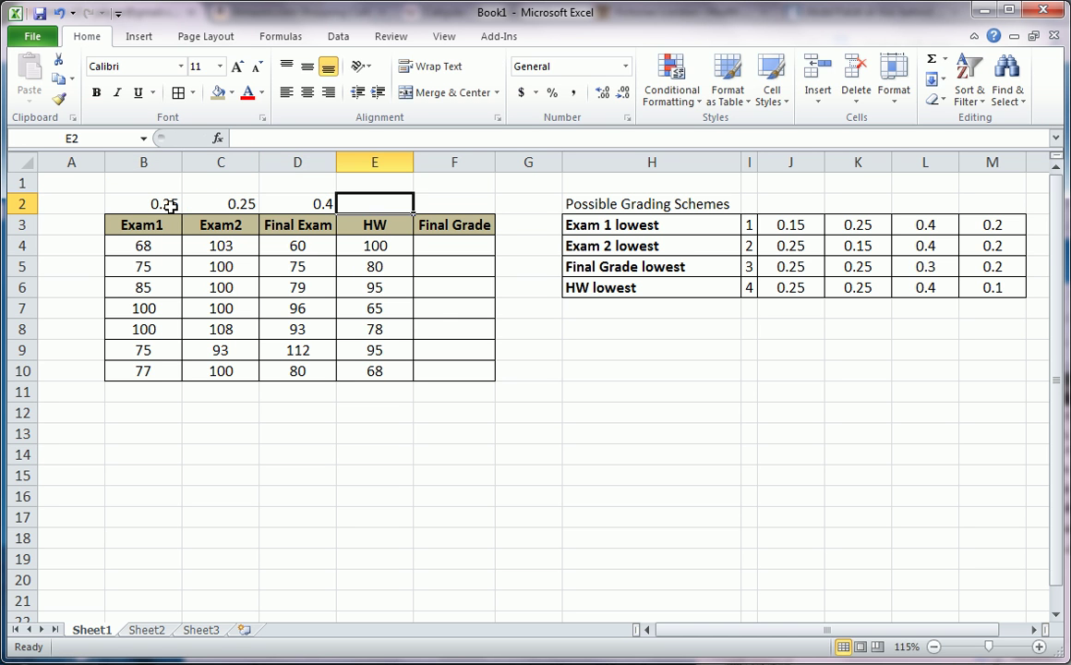
{"action": "type", "text": ".20"}
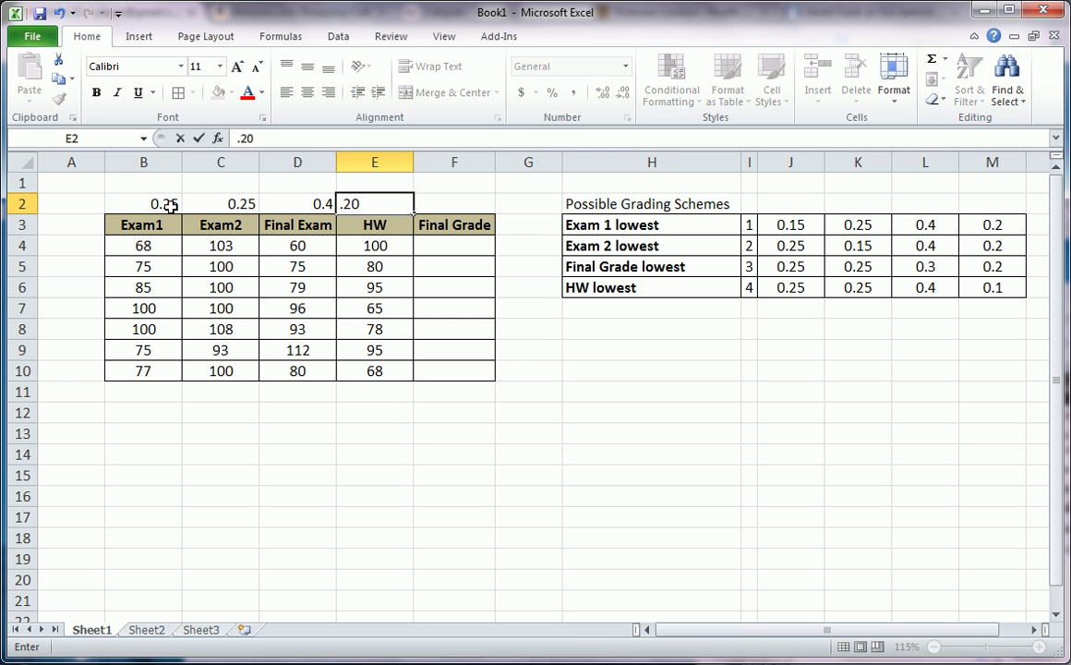
{"action": "key", "text": "Return"}
{"action": "left_click_drag", "start_coordinate": [152, 203], "coordinate": [347, 210]}
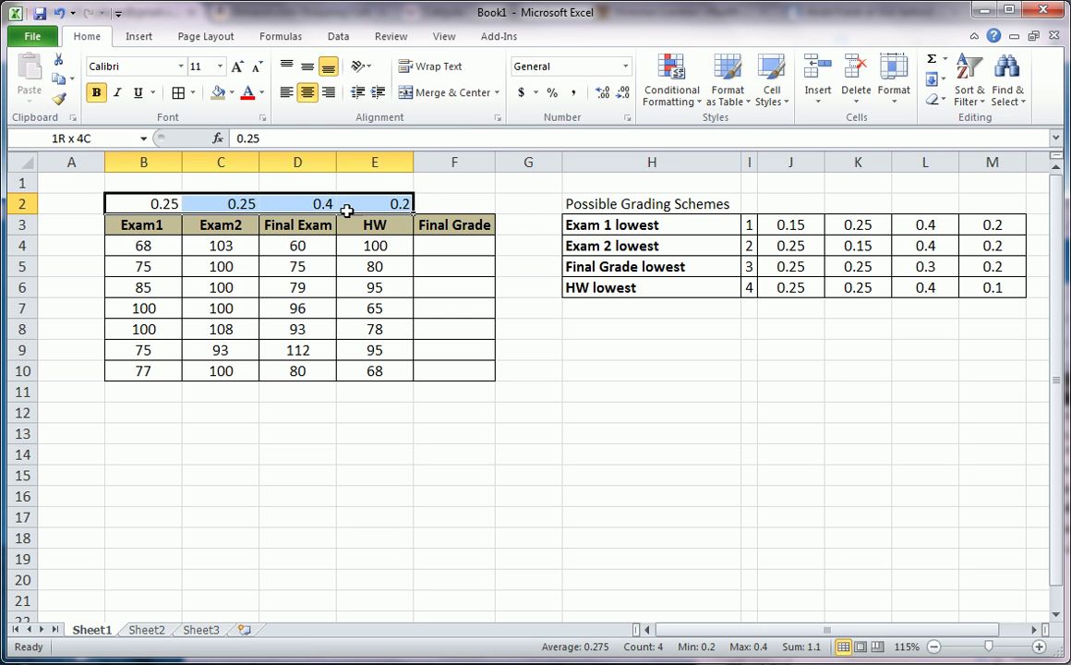
{"action": "left_click", "coordinate": [306, 92]}
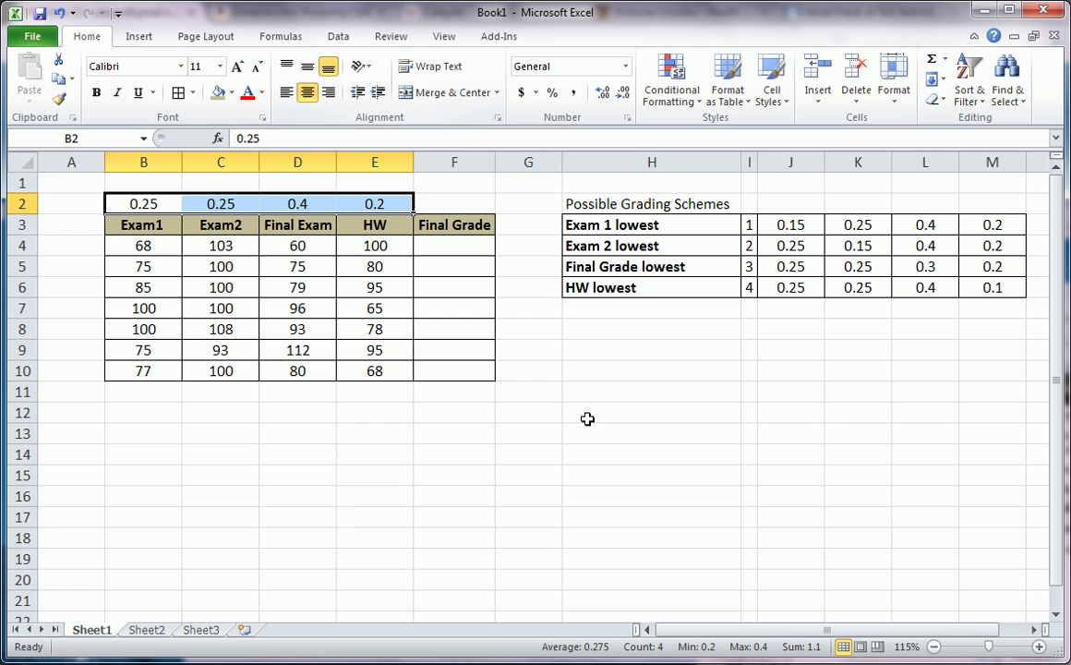
- Underline the weights' total and circle scores 60, 112 and 75 in red ink
{"action": "mouse_move", "coordinate": [783, 639]}
{"action": "left_mouse_down"}
{"action": "mouse_move", "coordinate": [812, 639]}
{"action": "mouse_move", "coordinate": [787, 639]}
{"action": "left_mouse_up"}
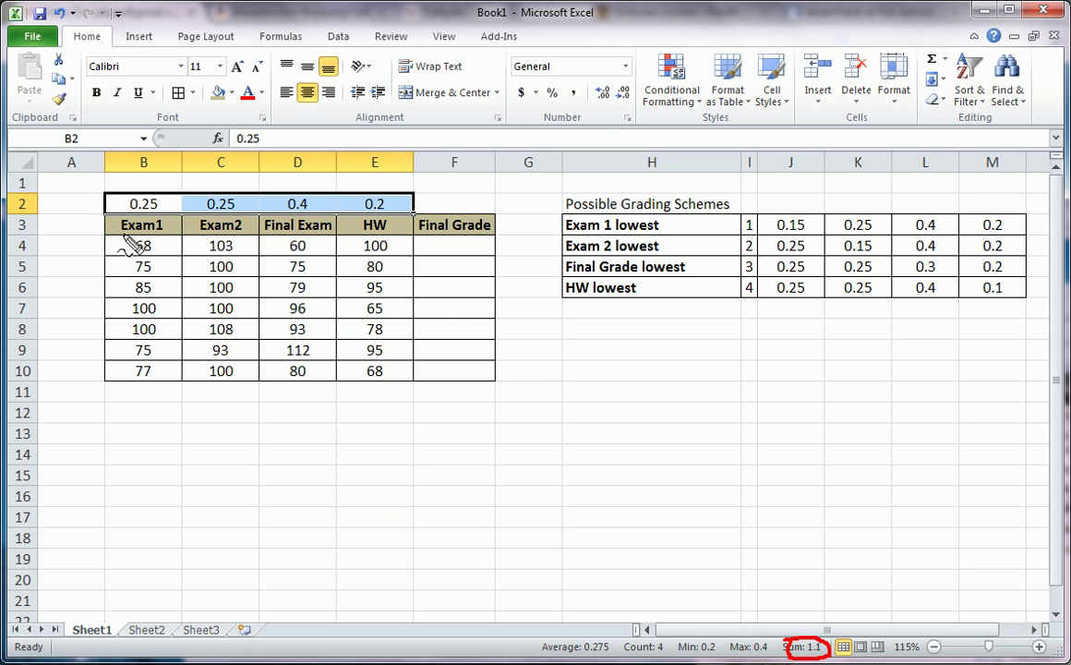
{"action": "left_click_drag", "start_coordinate": [78, 244], "coordinate": [96, 244]}
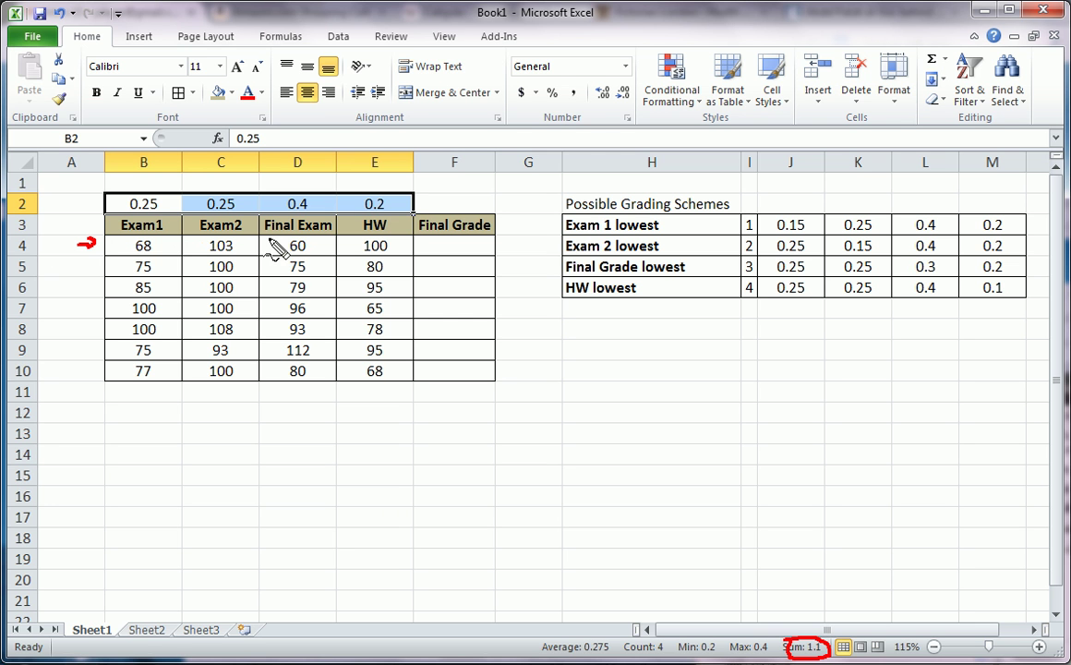
{"action": "mouse_move", "coordinate": [268, 238]}
{"action": "left_mouse_down"}
{"action": "mouse_move", "coordinate": [305, 263]}
{"action": "mouse_move", "coordinate": [270, 238]}
{"action": "left_mouse_up"}
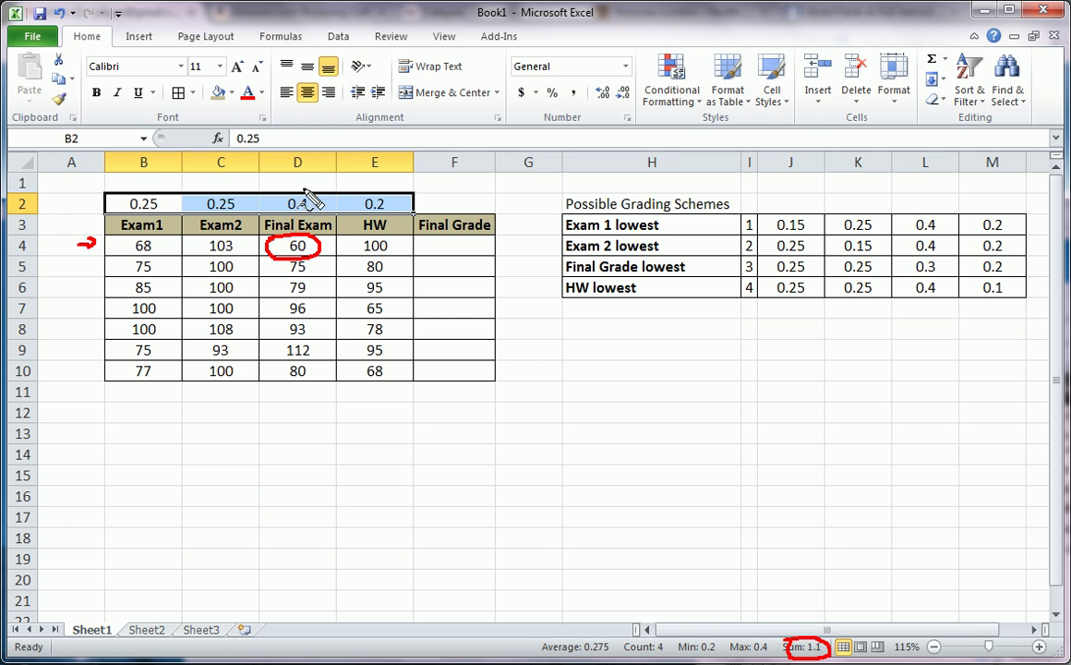
{"action": "mouse_move", "coordinate": [282, 194]}
{"action": "left_mouse_down"}
{"action": "mouse_move", "coordinate": [293, 228]}
{"action": "mouse_move", "coordinate": [314, 194]}
{"action": "left_mouse_up"}
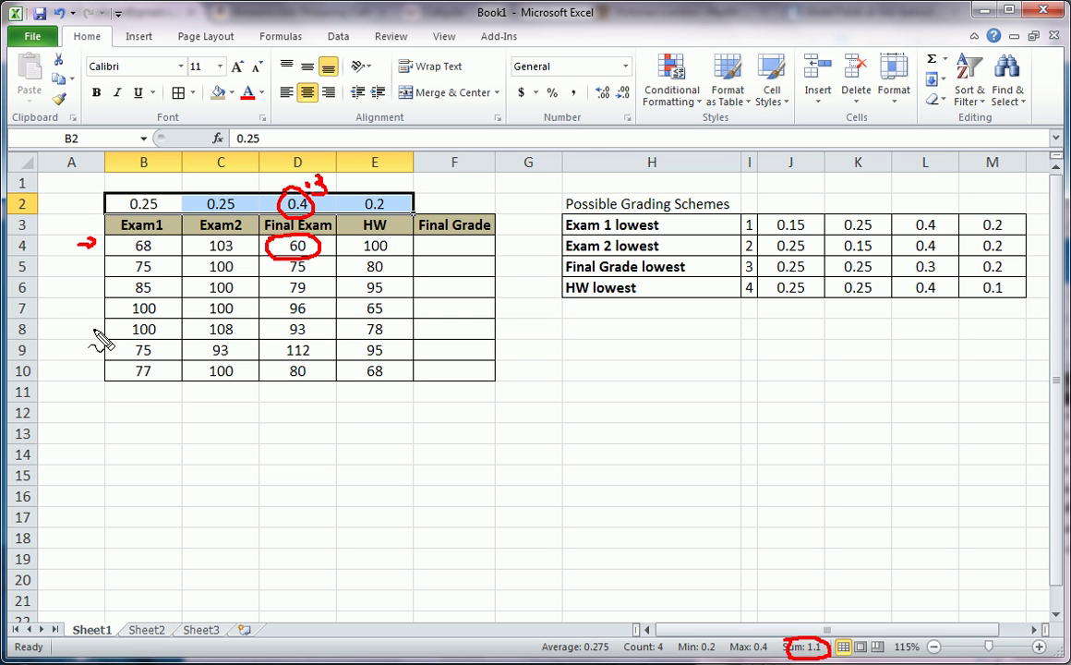
{"action": "mouse_move", "coordinate": [66, 351]}
{"action": "left_mouse_down"}
{"action": "mouse_move", "coordinate": [102, 350]}
{"action": "mouse_move", "coordinate": [94, 356]}
{"action": "left_mouse_up"}
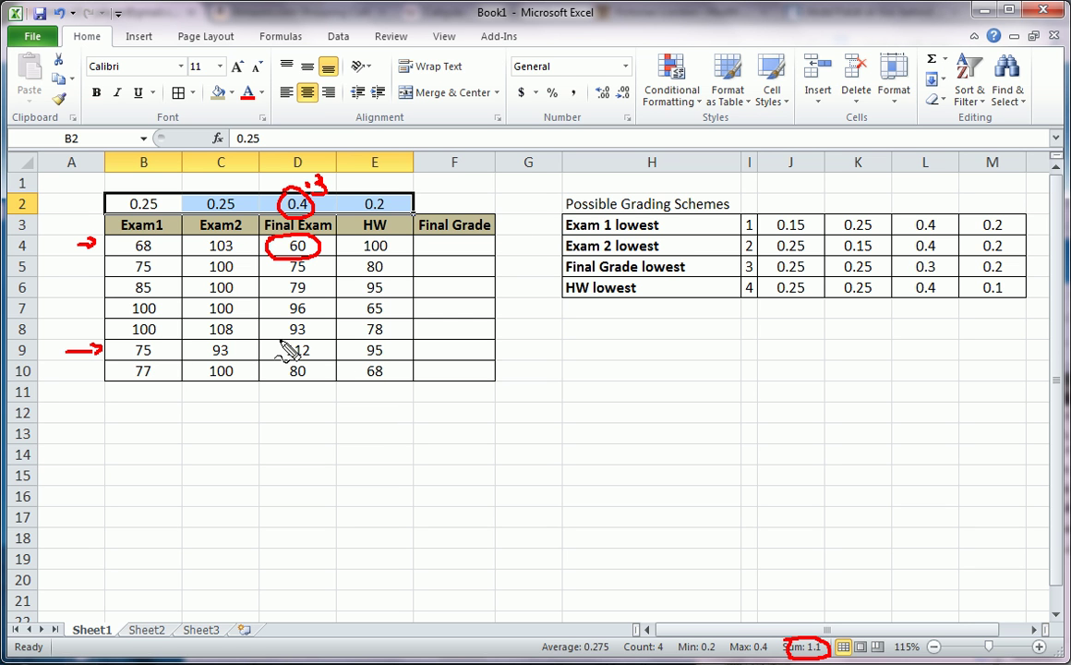
{"action": "left_click_drag", "start_coordinate": [321, 349], "coordinate": [279, 349]}
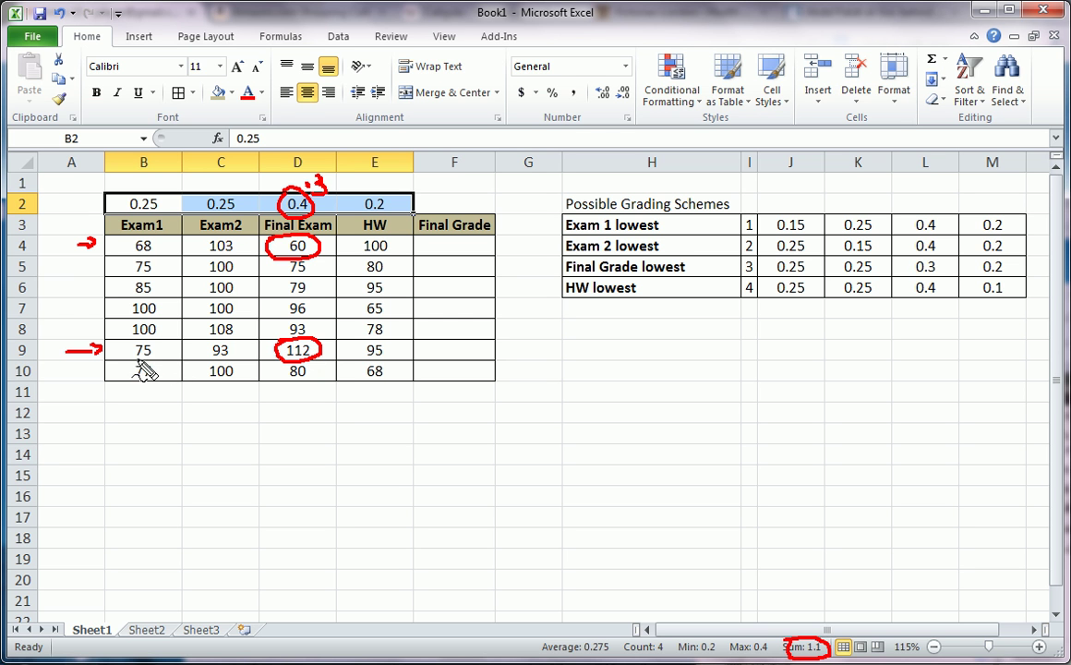
{"action": "mouse_move", "coordinate": [132, 347]}
{"action": "left_mouse_down"}
{"action": "mouse_move", "coordinate": [158, 372]}
{"action": "mouse_move", "coordinate": [139, 360]}
{"action": "mouse_move", "coordinate": [138, 340]}
{"action": "left_mouse_up"}
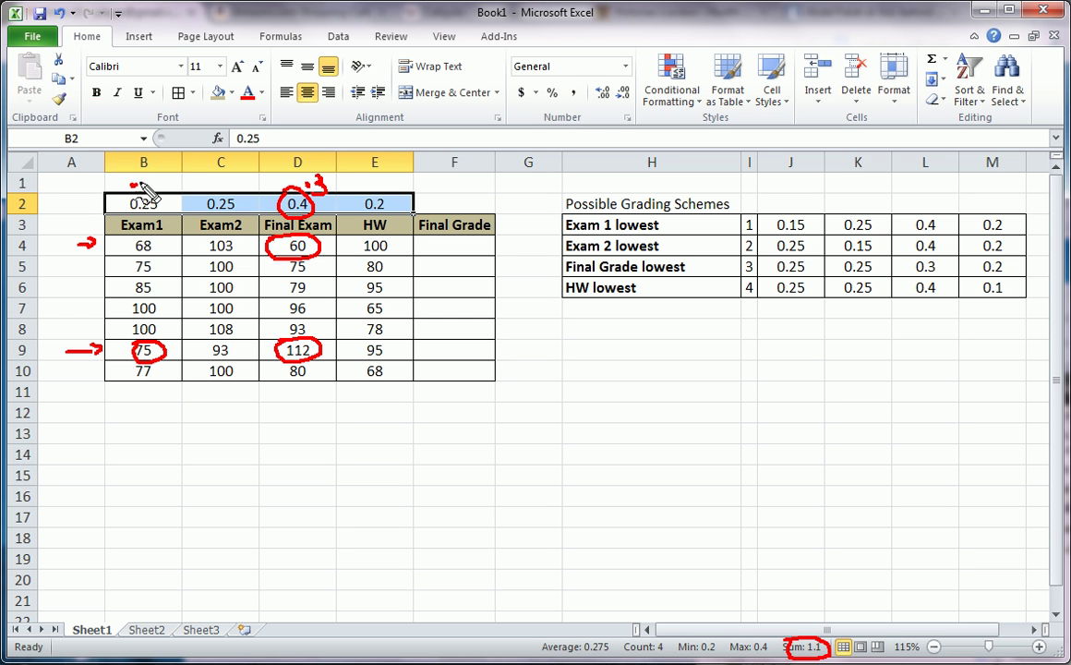
- Note -.15 and .3 above the weights and outline the empty Final Grade column
{"action": "left_click_drag", "start_coordinate": [131, 184], "coordinate": [137, 184]}
{"action": "mouse_move", "coordinate": [143, 179]}
{"action": "left_mouse_down"}
{"action": "mouse_move", "coordinate": [144, 191]}
{"action": "mouse_move", "coordinate": [162, 179]}
{"action": "left_mouse_up"}
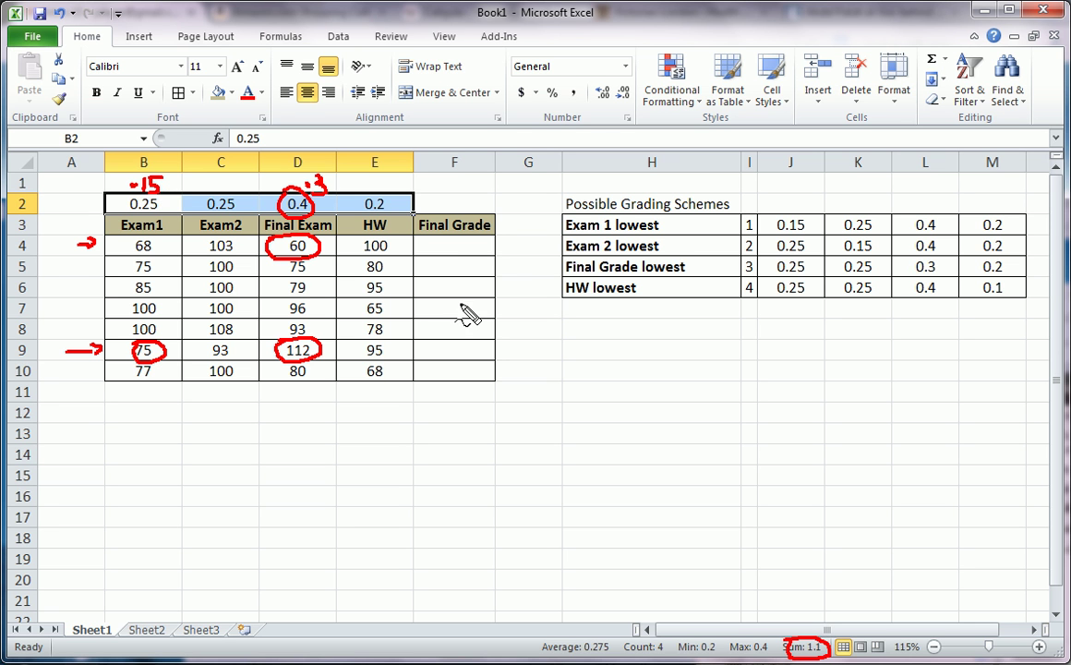
{"action": "mouse_move", "coordinate": [414, 230]}
{"action": "left_mouse_down"}
{"action": "mouse_move", "coordinate": [492, 234]}
{"action": "mouse_move", "coordinate": [510, 337]}
{"action": "mouse_move", "coordinate": [442, 402]}
{"action": "mouse_move", "coordinate": [411, 268]}
{"action": "mouse_move", "coordinate": [420, 238]}
{"action": "left_mouse_up"}
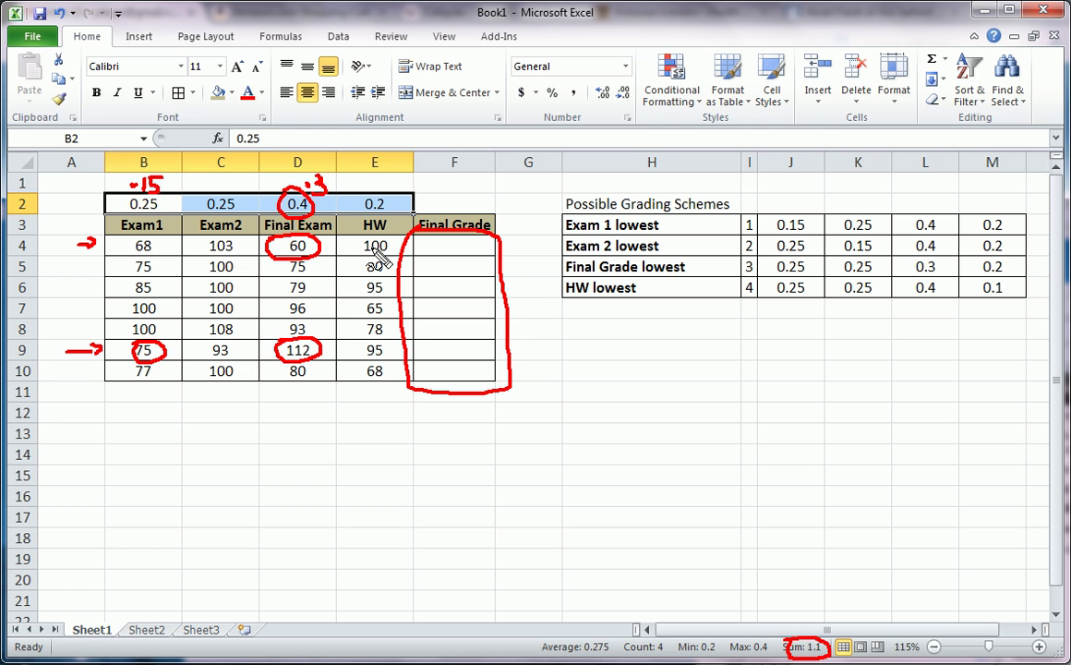
{"action": "left_click_drag", "start_coordinate": [344, 268], "coordinate": [362, 263]}
{"action": "left_click_drag", "start_coordinate": [305, 190], "coordinate": [327, 205]}
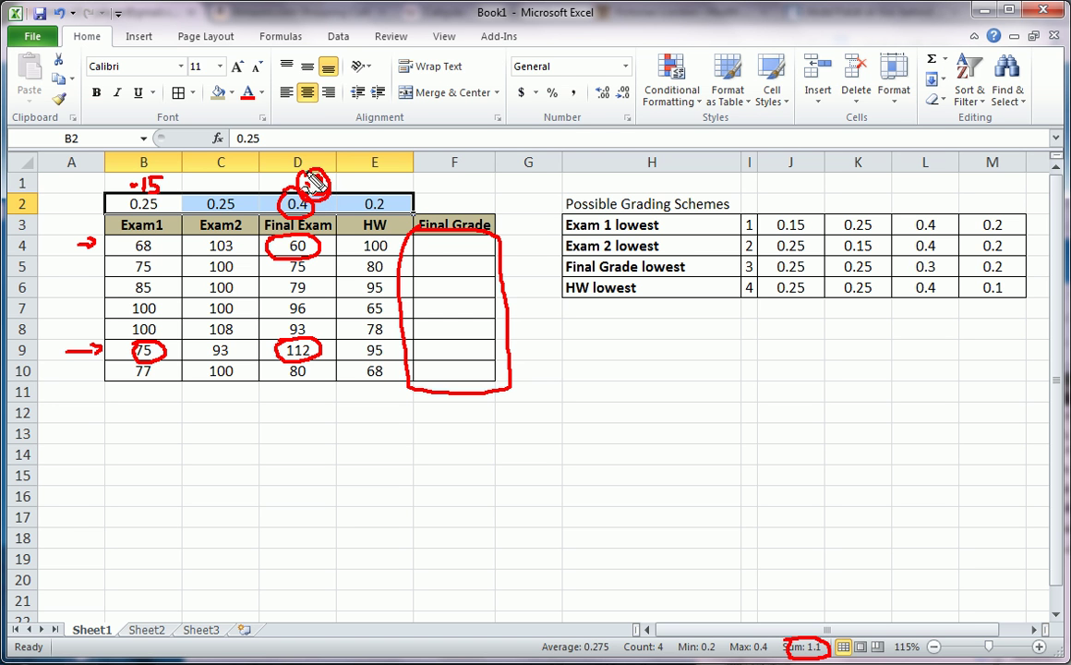
{"action": "left_click_drag", "start_coordinate": [306, 173], "coordinate": [314, 190]}
{"action": "left_click_drag", "start_coordinate": [421, 252], "coordinate": [482, 251]}
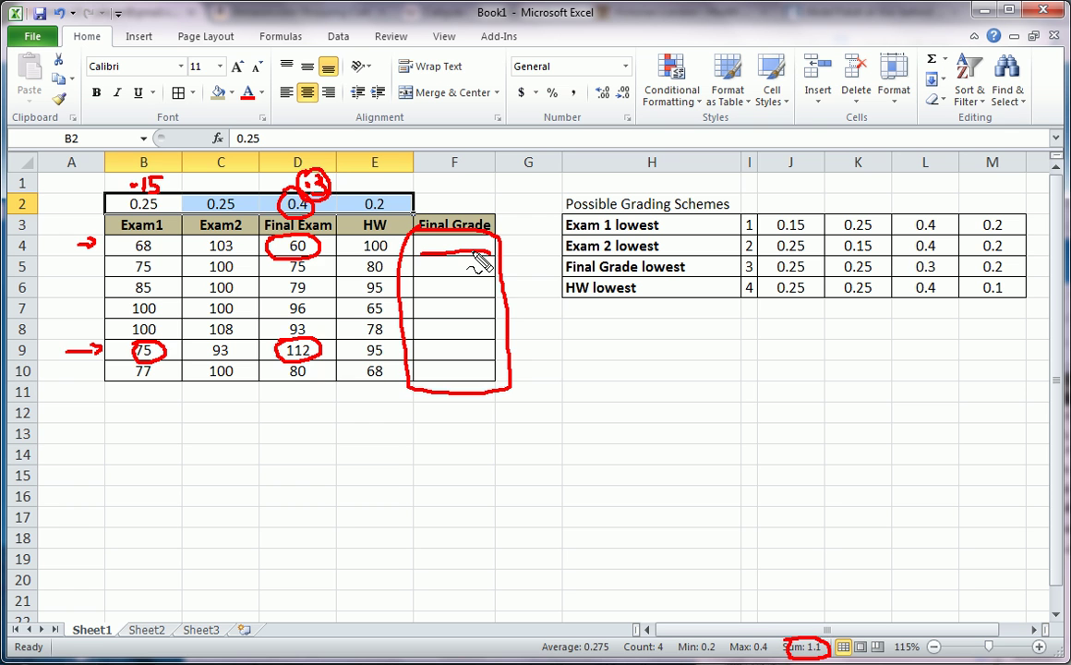
- Erase the red ink and go through each row of the Possible Grading Schemes table
{"action": "key", "text": "Escape"}
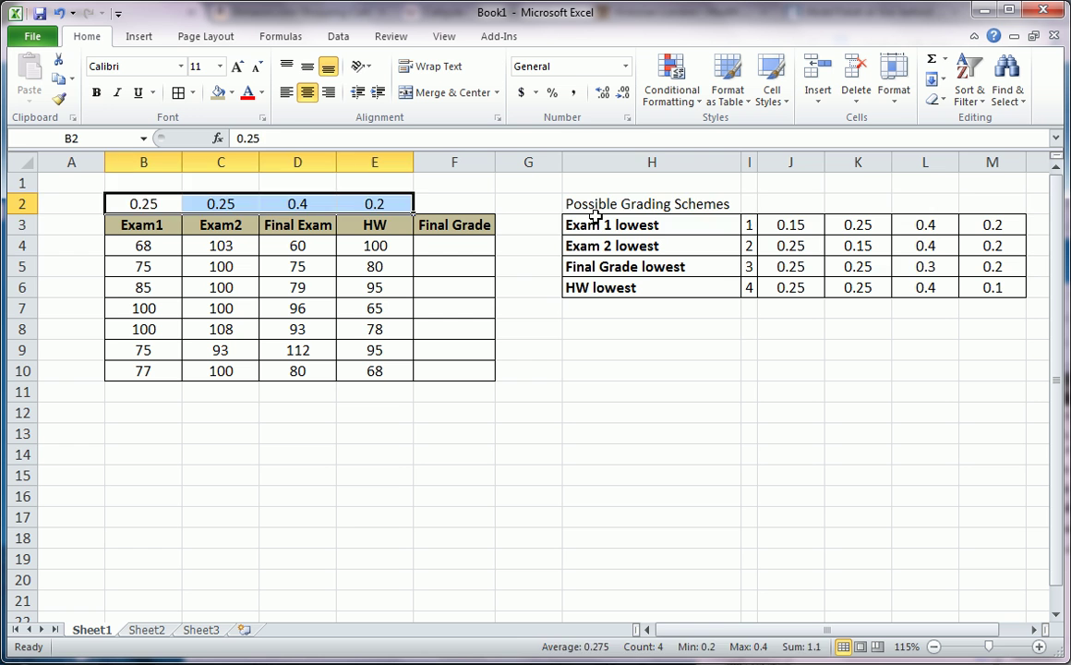
{"action": "left_click", "coordinate": [592, 221]}
{"action": "left_click_drag", "start_coordinate": [609, 205], "coordinate": [980, 282]}
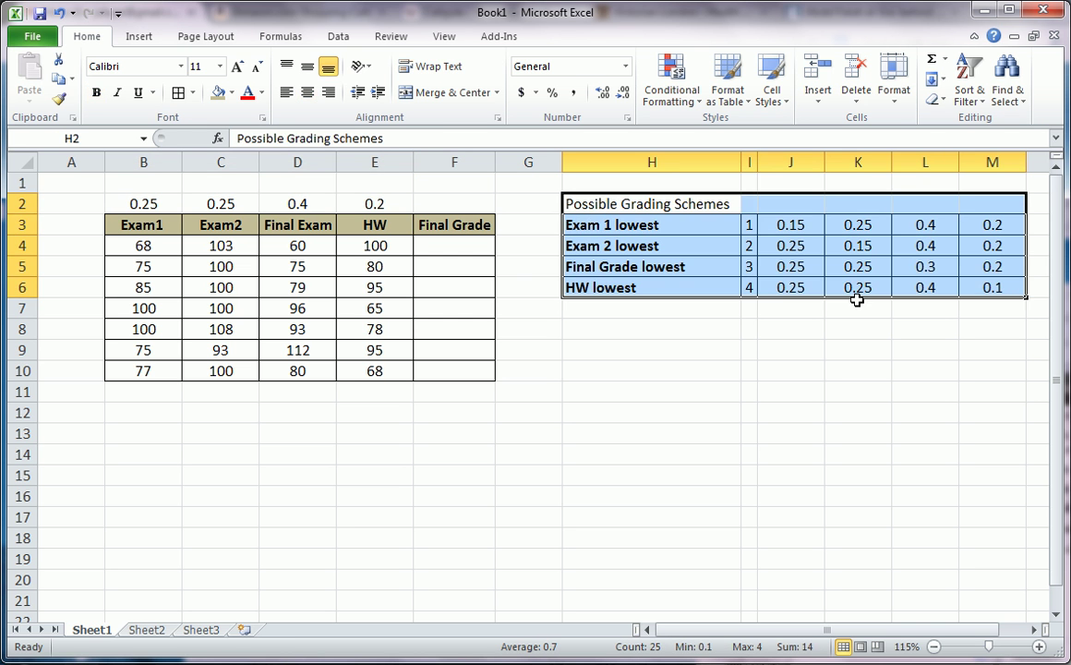
{"action": "left_click", "coordinate": [703, 246]}
{"action": "left_click", "coordinate": [651, 205]}
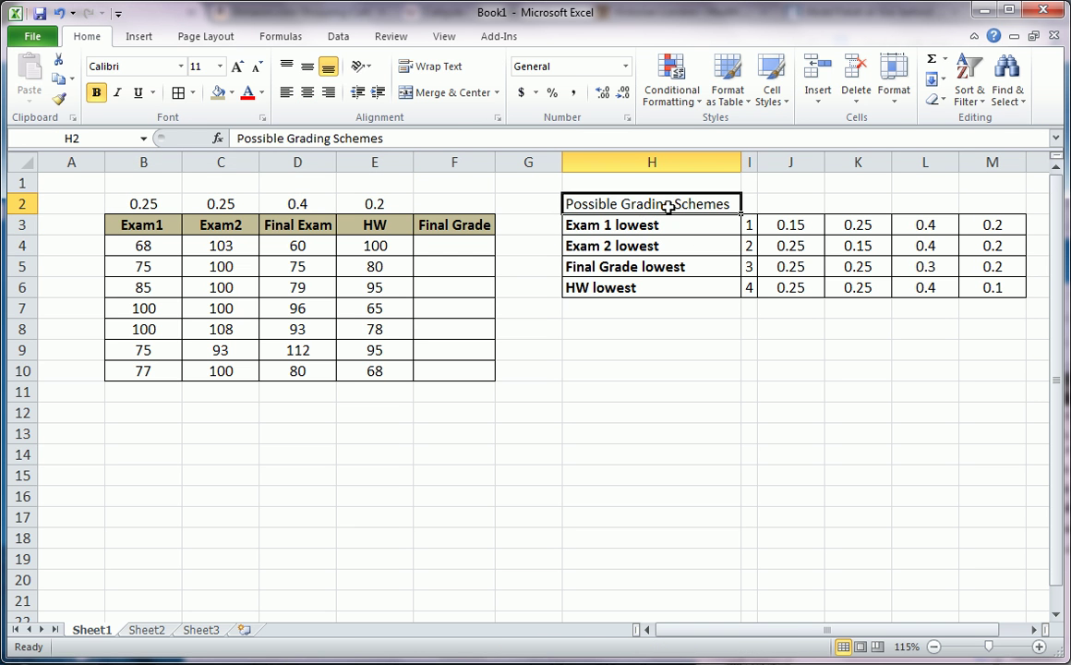
{"action": "left_click", "coordinate": [673, 228]}
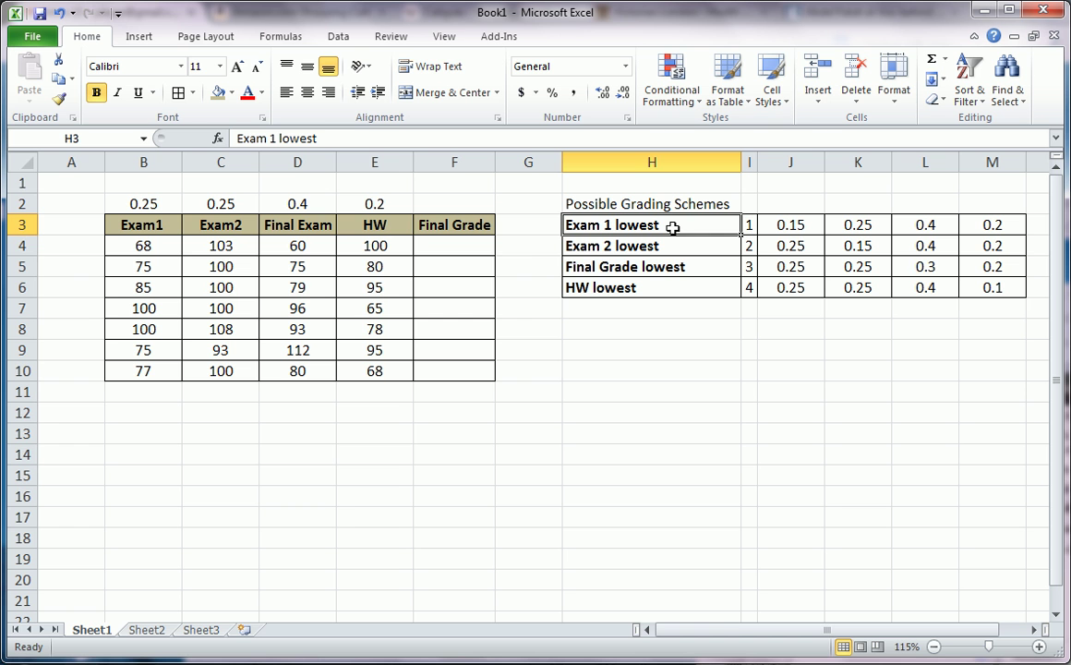
{"action": "left_click", "coordinate": [649, 248]}
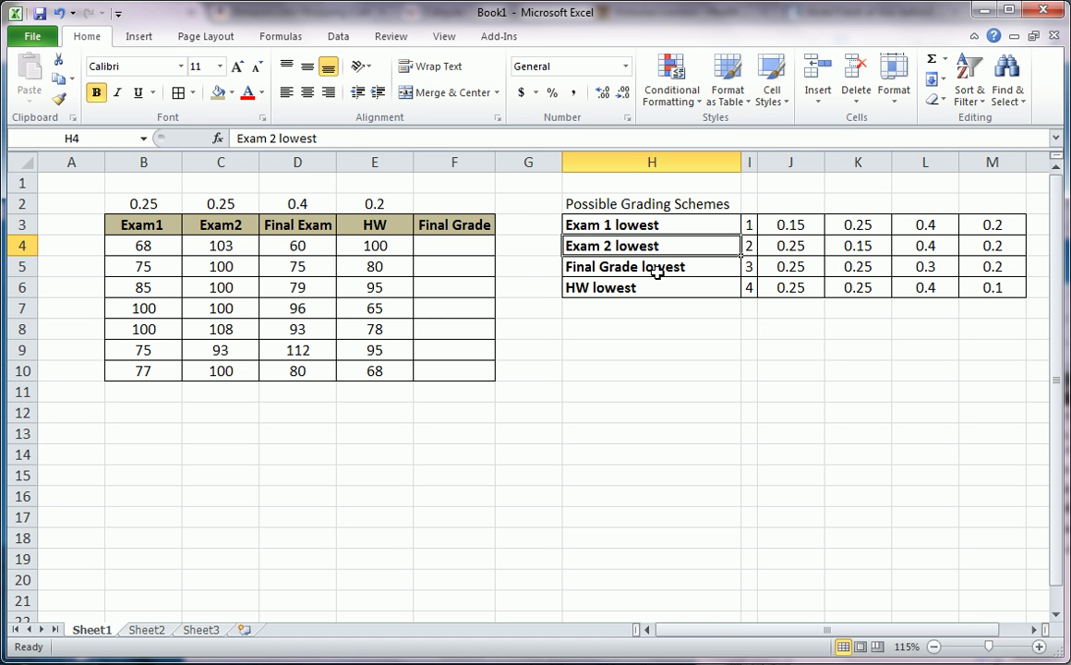
{"action": "left_click", "coordinate": [657, 269]}
{"action": "left_click", "coordinate": [716, 292]}
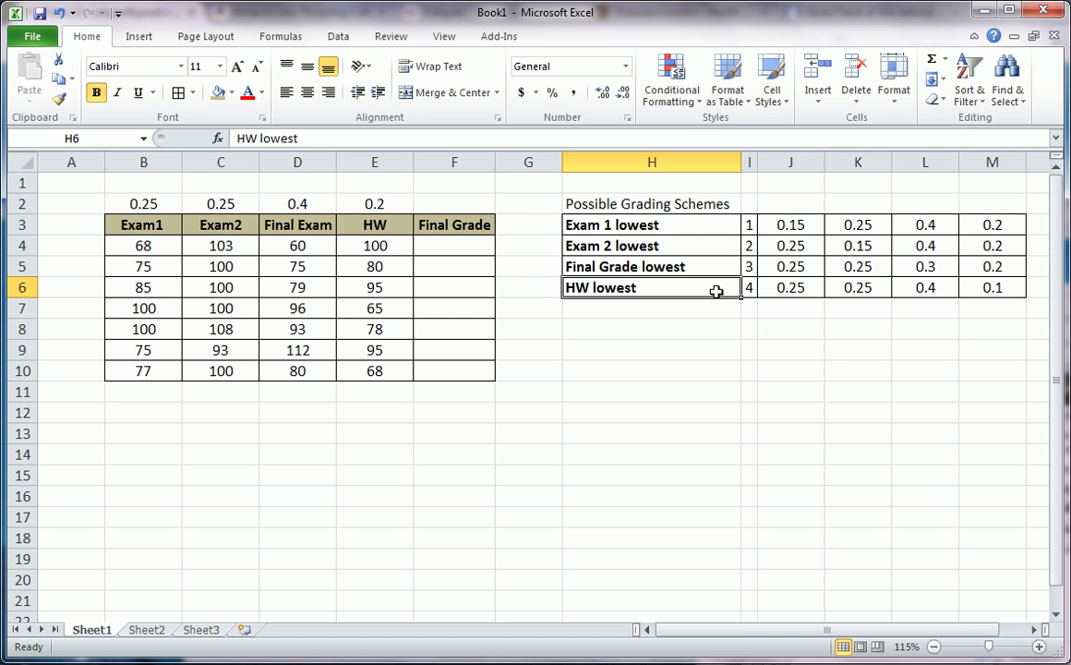
- Circle the Exam 1 lowest weight 0.15 in J3 against the 0.25 Exam1 weight
{"action": "left_click", "coordinate": [713, 229]}
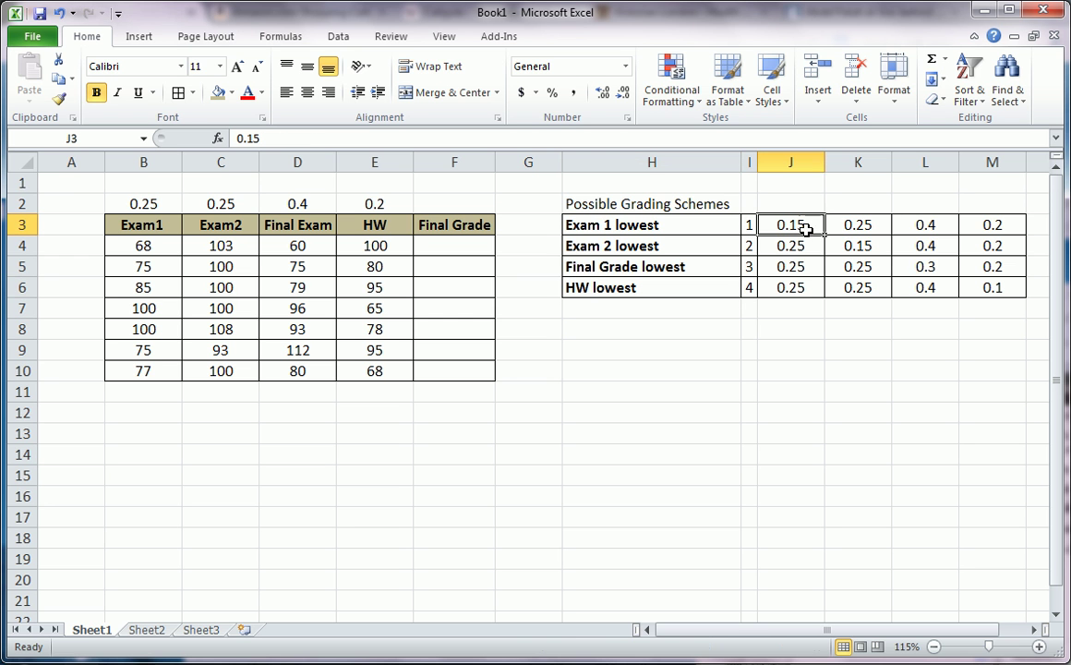
{"action": "left_click_drag", "start_coordinate": [808, 231], "coordinate": [972, 232]}
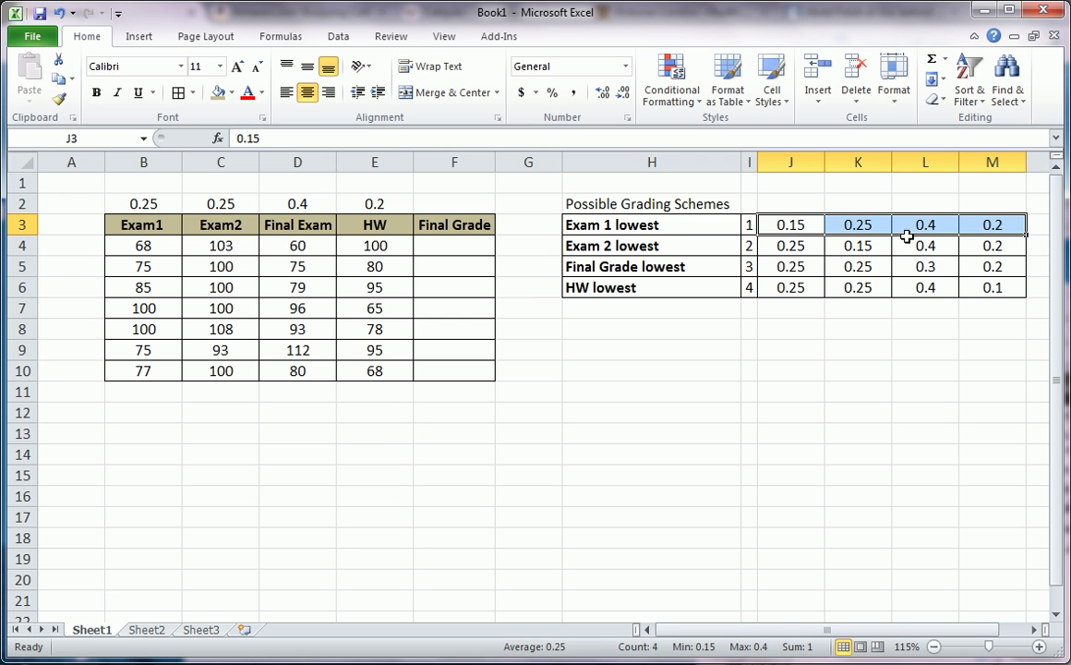
{"action": "left_click", "coordinate": [688, 231]}
{"action": "left_click", "coordinate": [791, 230]}
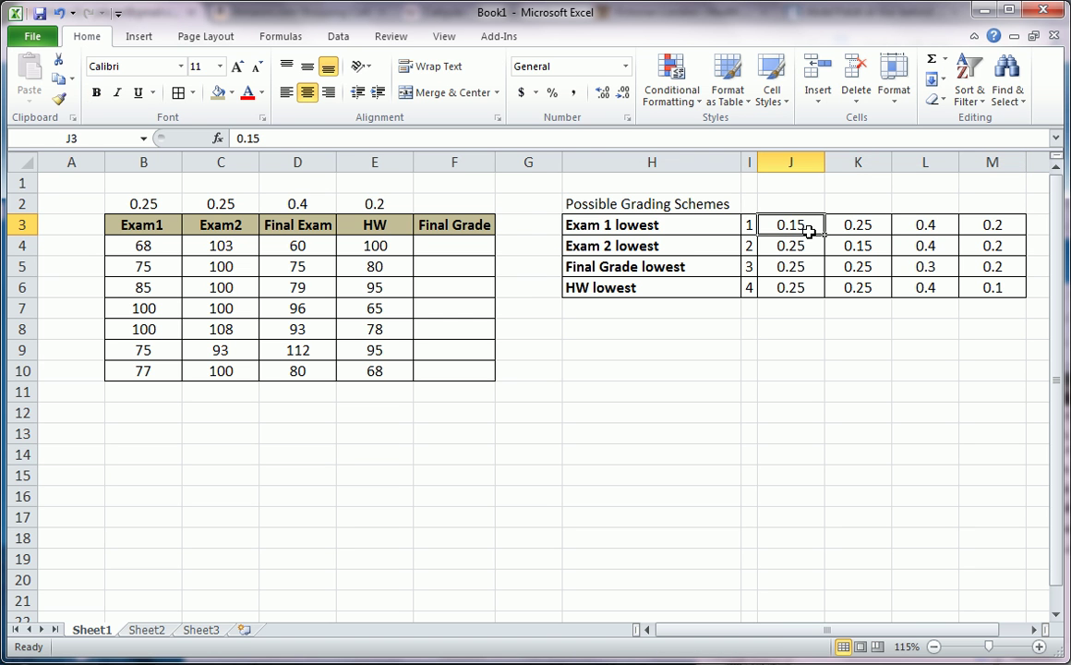
{"action": "left_click_drag", "start_coordinate": [779, 217], "coordinate": [821, 238]}
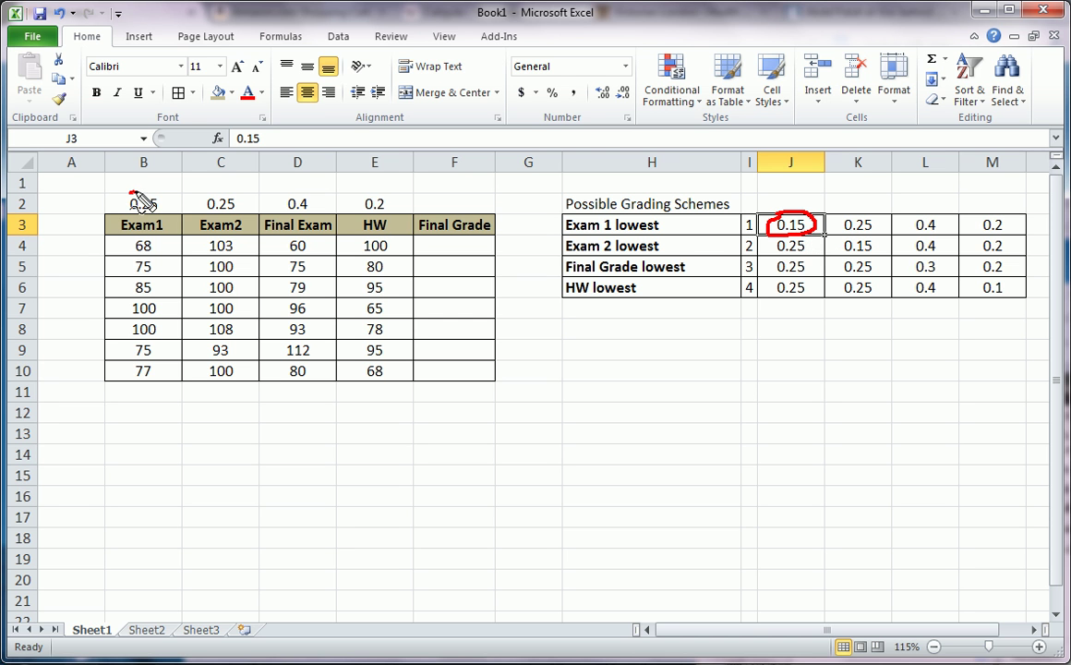
{"action": "mouse_move", "coordinate": [139, 193]}
{"action": "left_mouse_down"}
{"action": "mouse_move", "coordinate": [159, 229]}
{"action": "mouse_move", "coordinate": [128, 195]}
{"action": "left_mouse_up"}
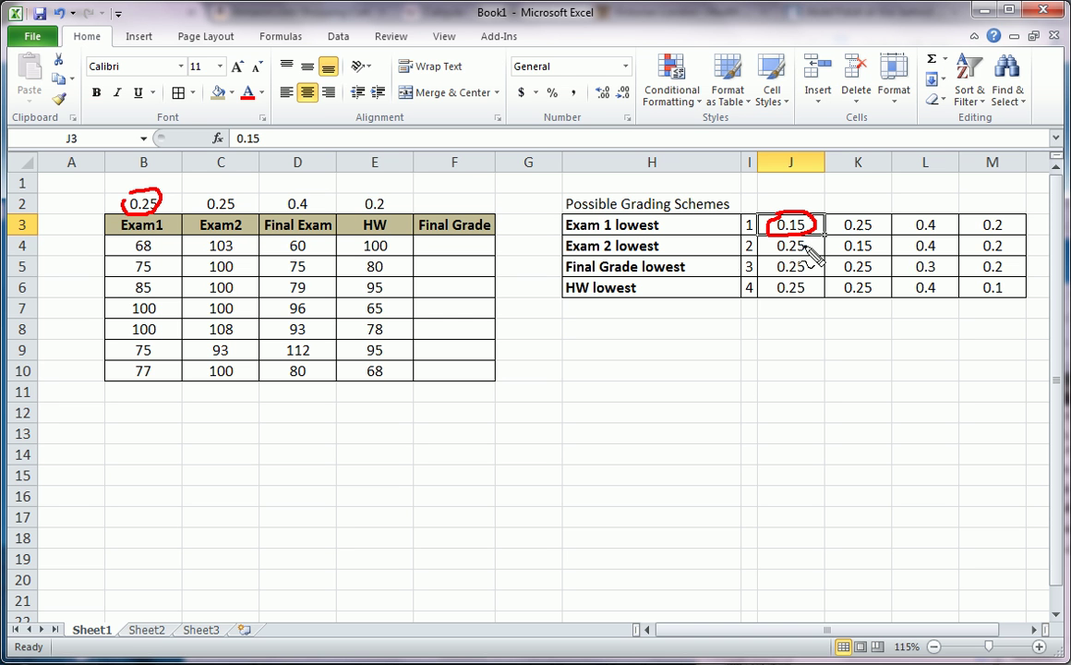
{"action": "key", "text": "e"}
- Circle the HW lowest weight 0.1 in M6 against the 0.2 HW weight, then erase all ink
{"action": "mouse_move", "coordinate": [563, 279]}
{"action": "left_mouse_down"}
{"action": "mouse_move", "coordinate": [646, 287]}
{"action": "mouse_move", "coordinate": [580, 310]}
{"action": "mouse_move", "coordinate": [565, 288]}
{"action": "left_mouse_up"}
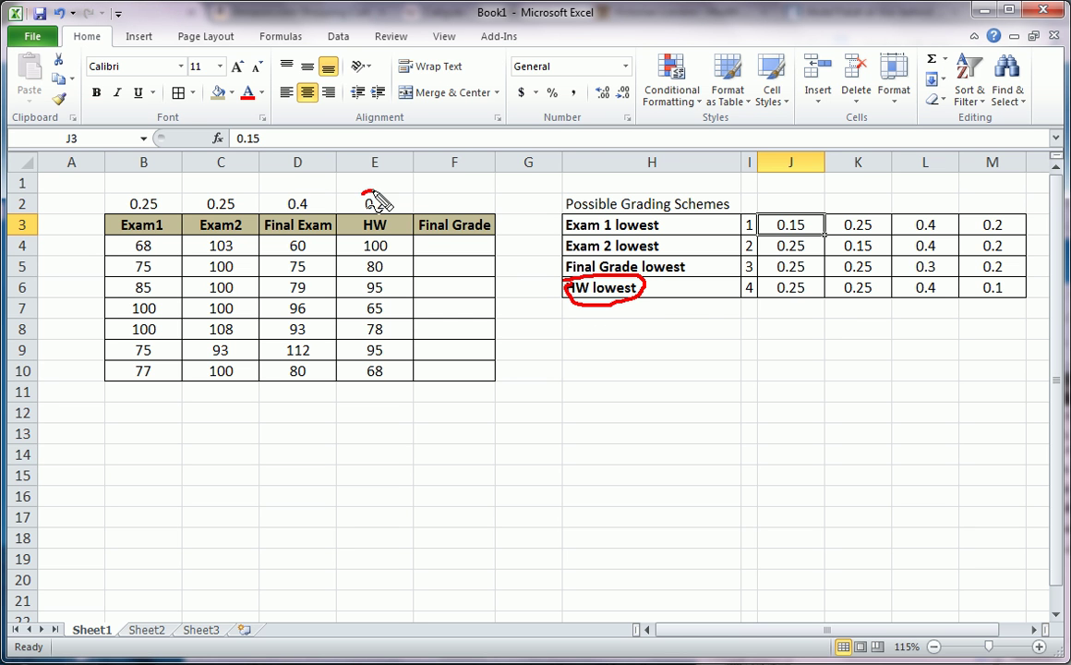
{"action": "left_click_drag", "start_coordinate": [362, 195], "coordinate": [369, 225]}
{"action": "mouse_move", "coordinate": [1005, 299]}
{"action": "left_mouse_down"}
{"action": "mouse_move", "coordinate": [986, 288]}
{"action": "mouse_move", "coordinate": [1014, 305]}
{"action": "left_mouse_up"}
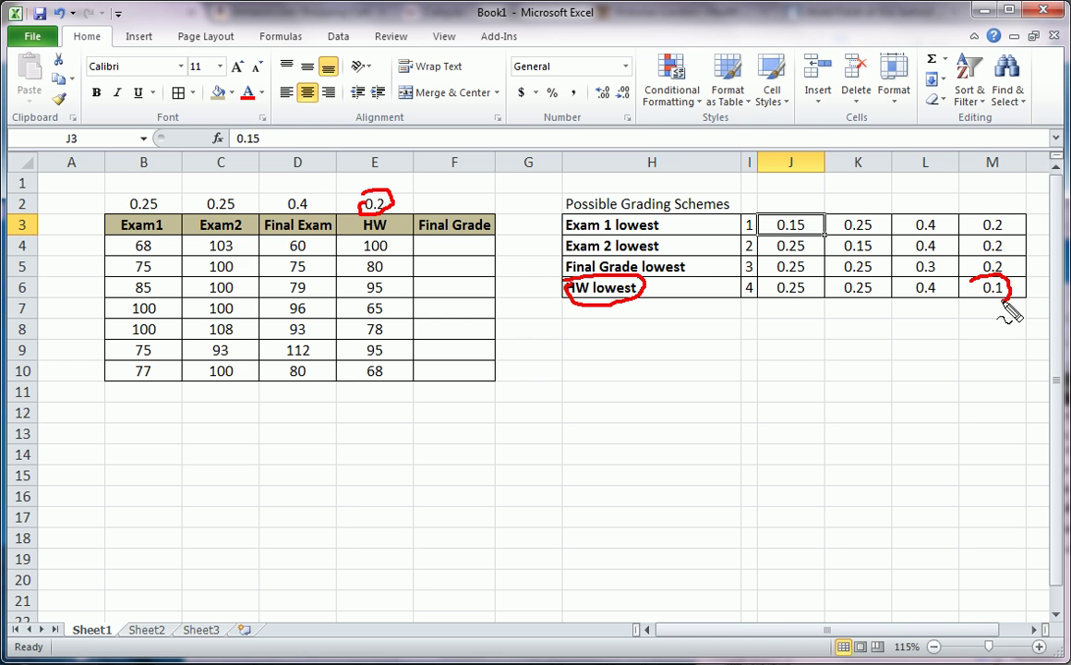
{"action": "mouse_move", "coordinate": [557, 246]}
{"action": "left_mouse_down"}
{"action": "mouse_move", "coordinate": [610, 244]}
{"action": "mouse_move", "coordinate": [691, 278]}
{"action": "mouse_move", "coordinate": [555, 264]}
{"action": "left_mouse_up"}
{"action": "key", "text": "Escape"}
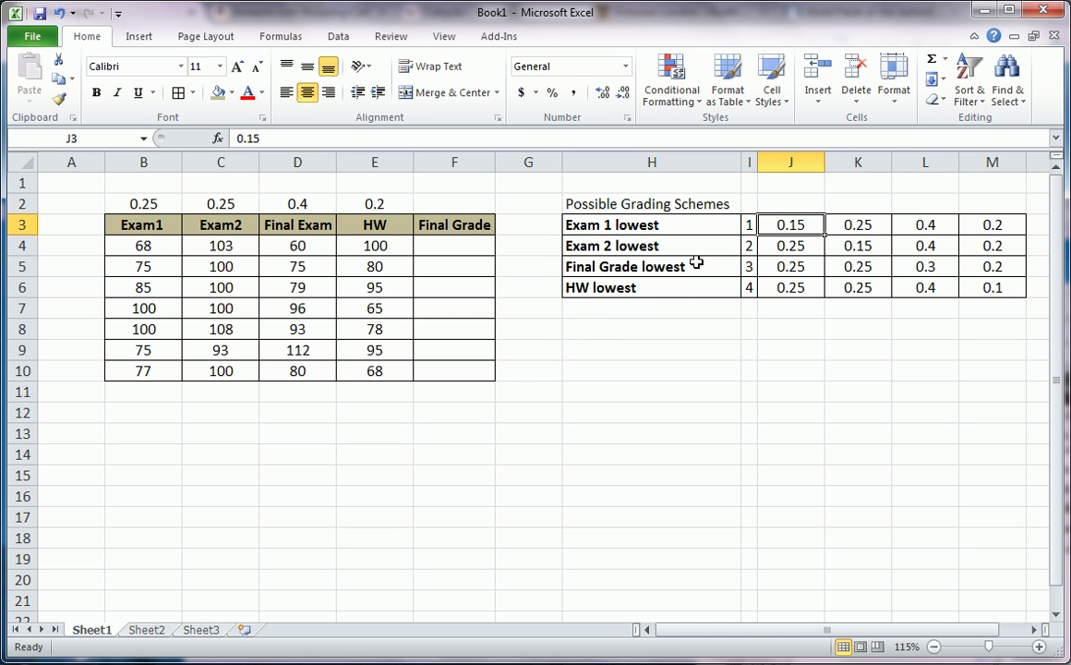
{"action": "left_click", "coordinate": [443, 246]}
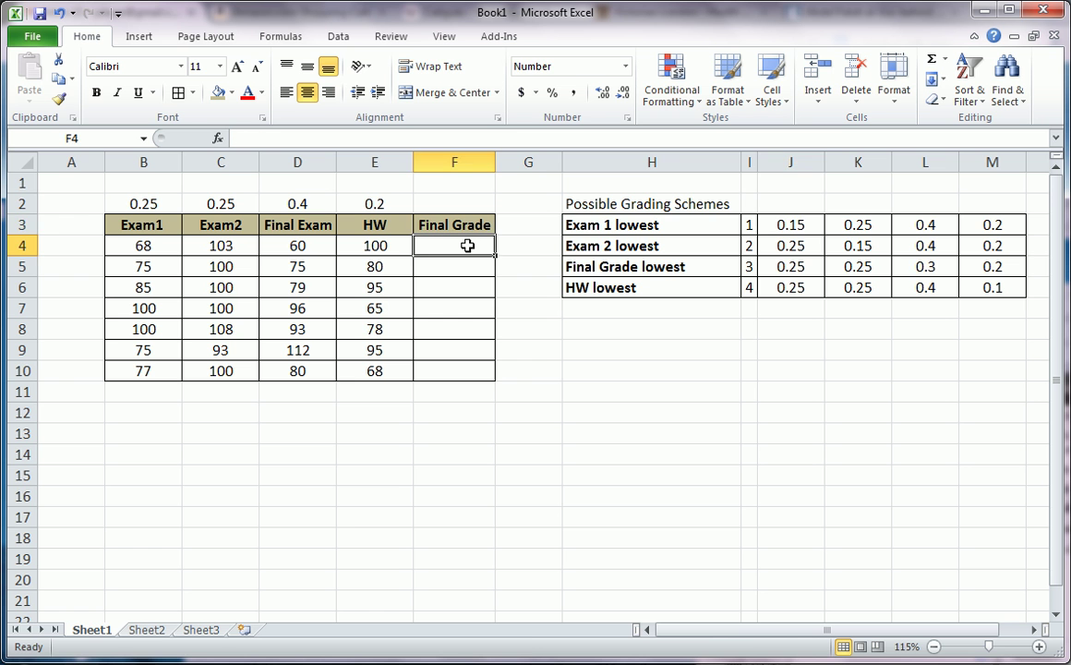
{"action": "left_click_drag", "start_coordinate": [610, 224], "coordinate": [990, 288]}
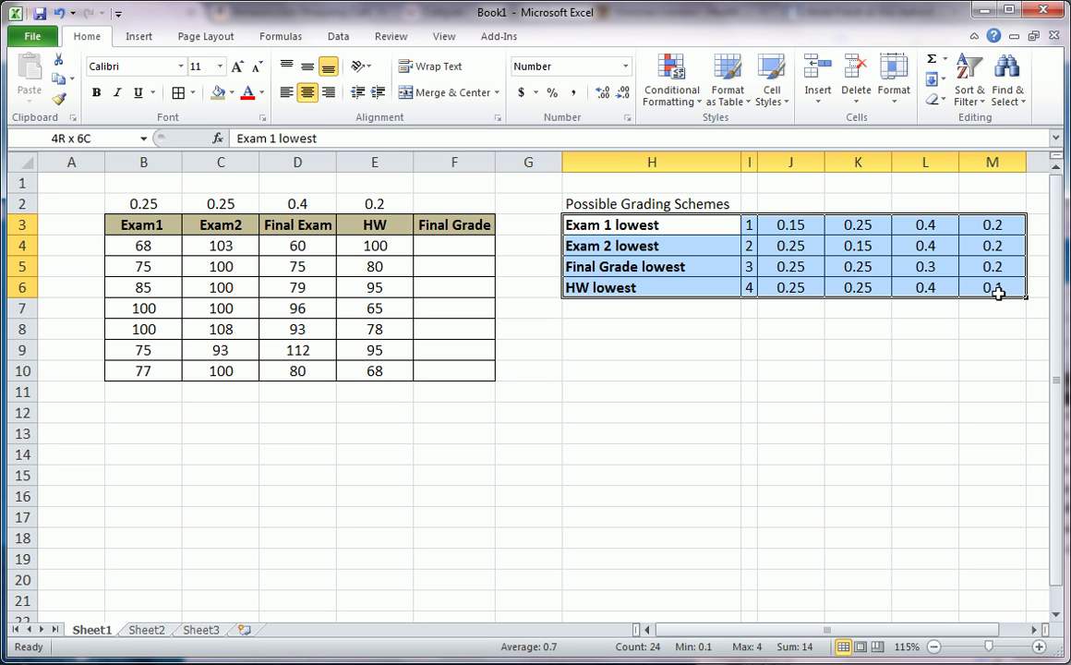
{"action": "left_click", "coordinate": [157, 247]}
{"action": "left_click_drag", "start_coordinate": [157, 247], "coordinate": [366, 251]}
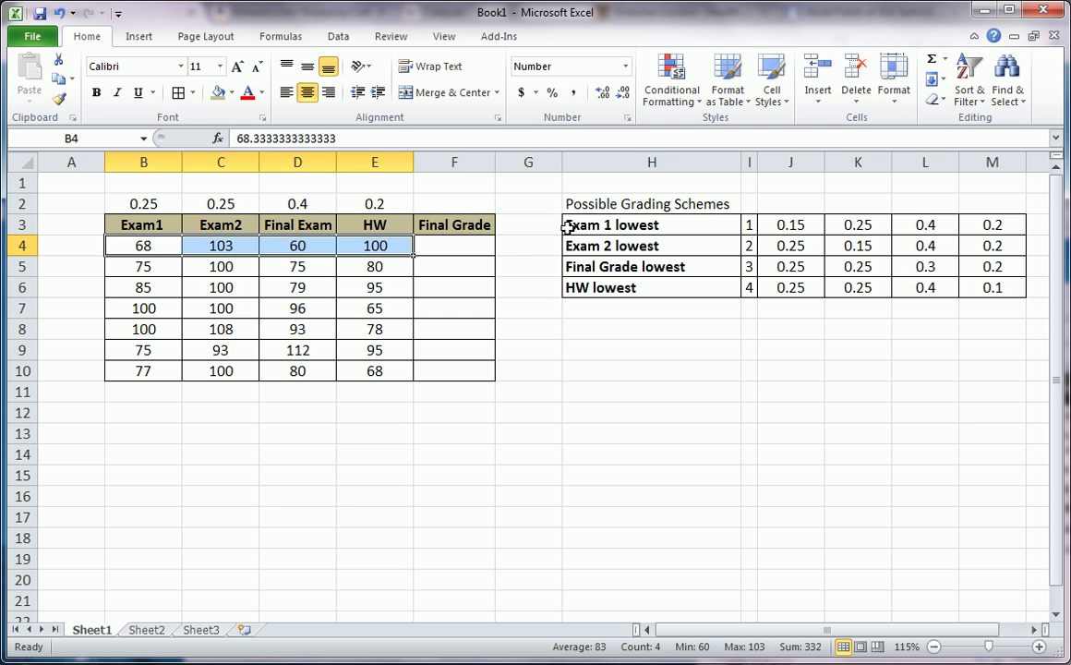
{"action": "left_click_drag", "start_coordinate": [542, 225], "coordinate": [551, 224]}
{"action": "mouse_move", "coordinate": [540, 238]}
{"action": "left_mouse_down"}
{"action": "mouse_move", "coordinate": [553, 240]}
{"action": "mouse_move", "coordinate": [559, 288]}
{"action": "left_mouse_up"}
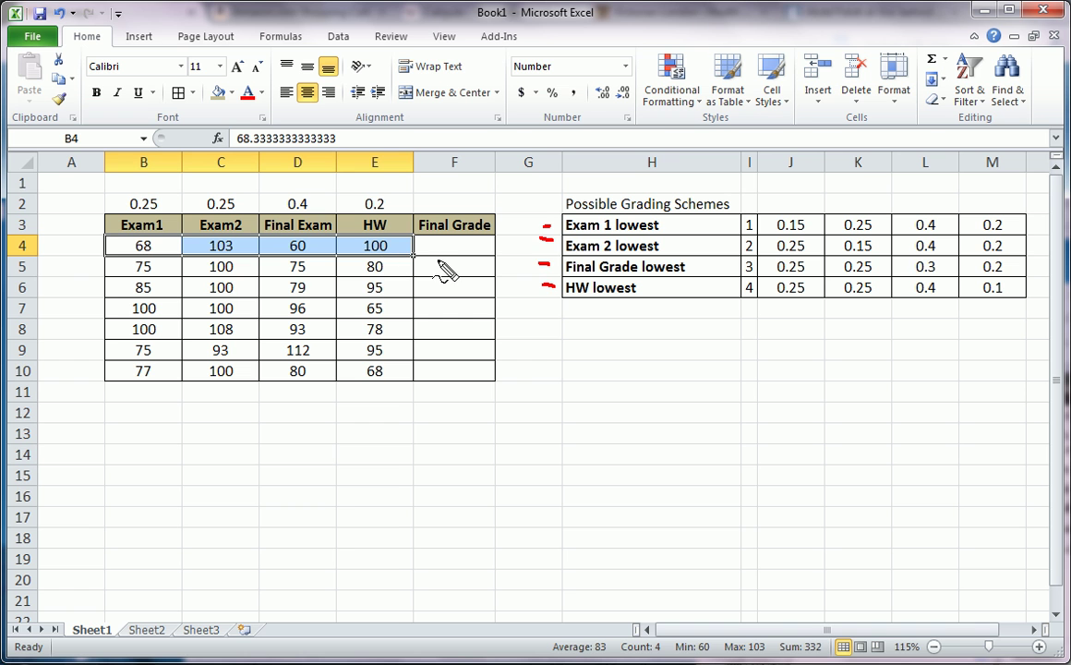
{"action": "left_click", "coordinate": [479, 252]}
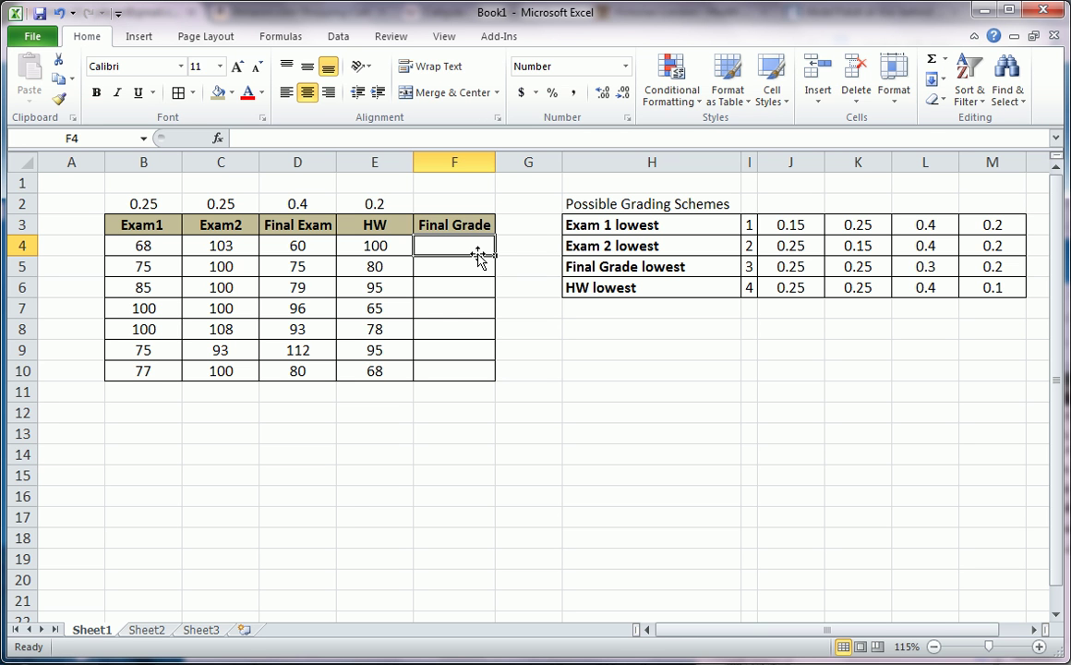
- Start =SUMPRODUCT(B2:E2,B4:E4 in F4
{"action": "type", "text": "=sumpr"}
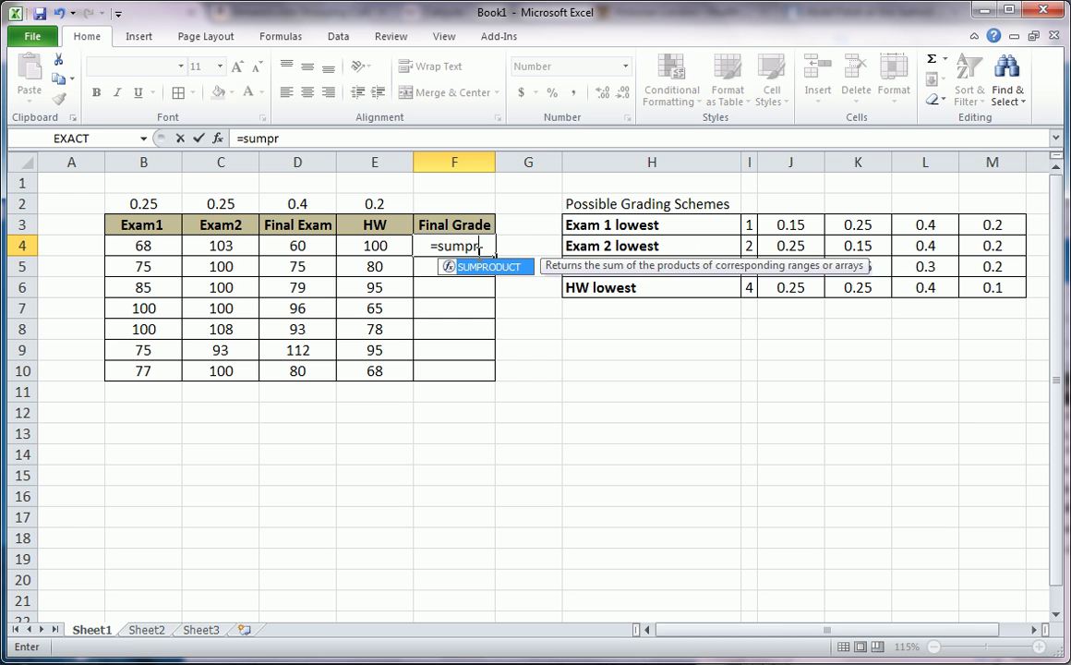
{"action": "type", "text": "oduct"}
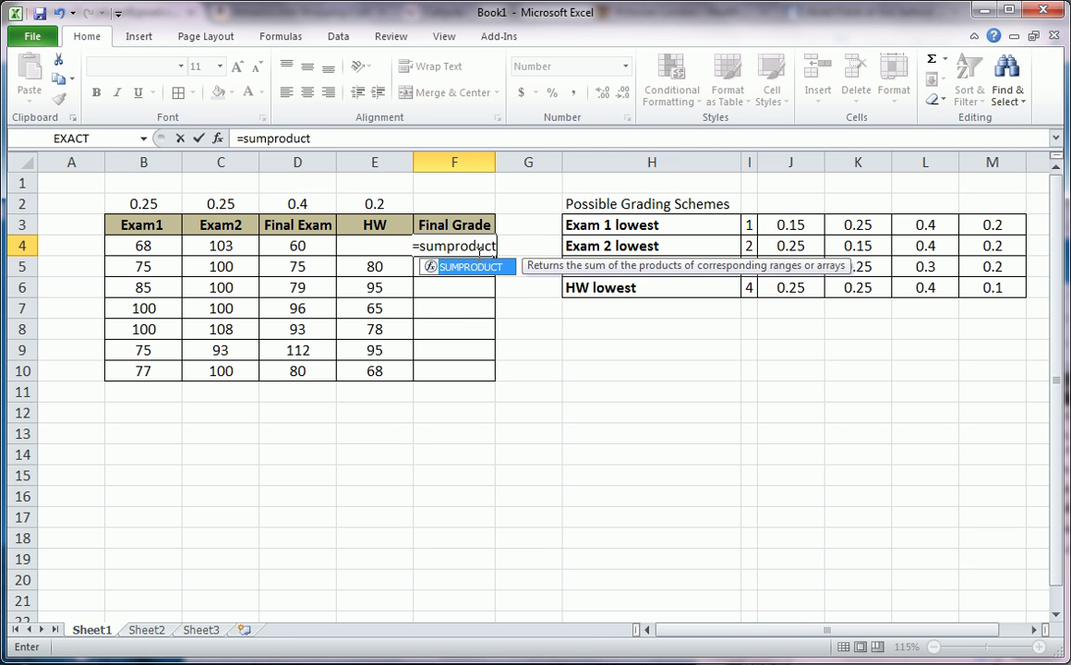
{"action": "type", "text": "("}
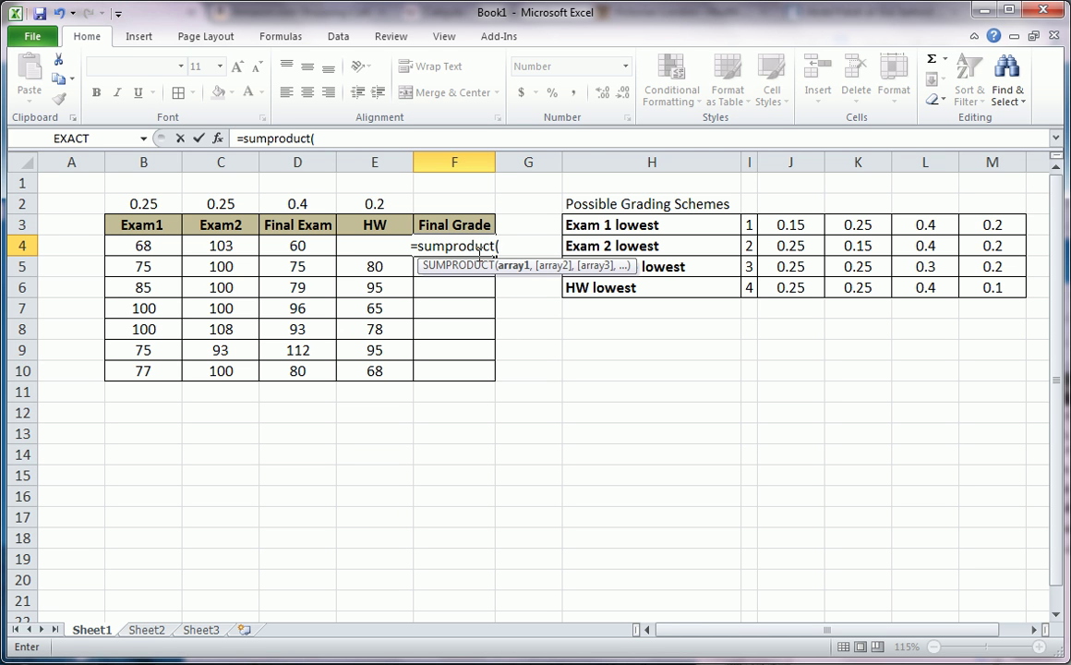
{"action": "left_click_drag", "start_coordinate": [137, 203], "coordinate": [350, 207]}
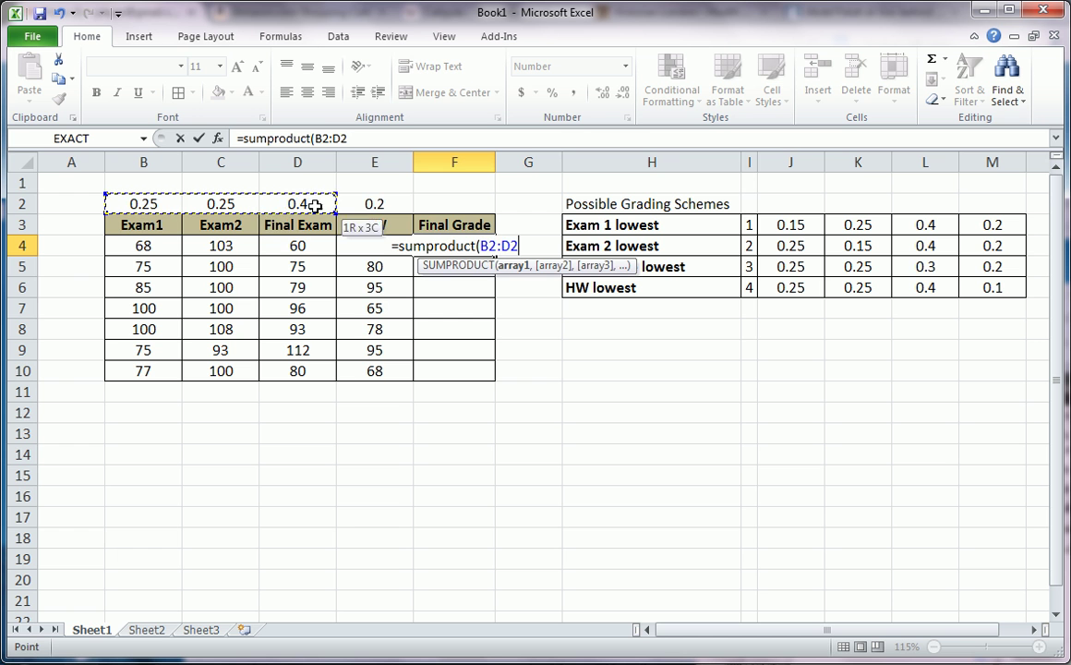
{"action": "type", "text": ","}
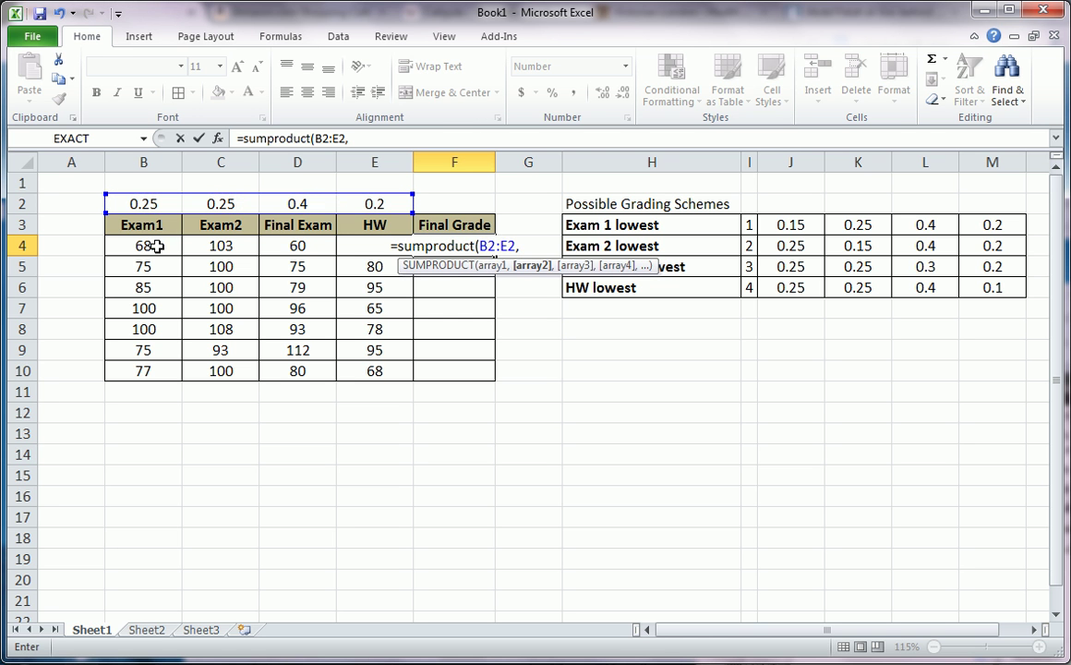
{"action": "left_click_drag", "start_coordinate": [149, 245], "coordinate": [364, 247]}
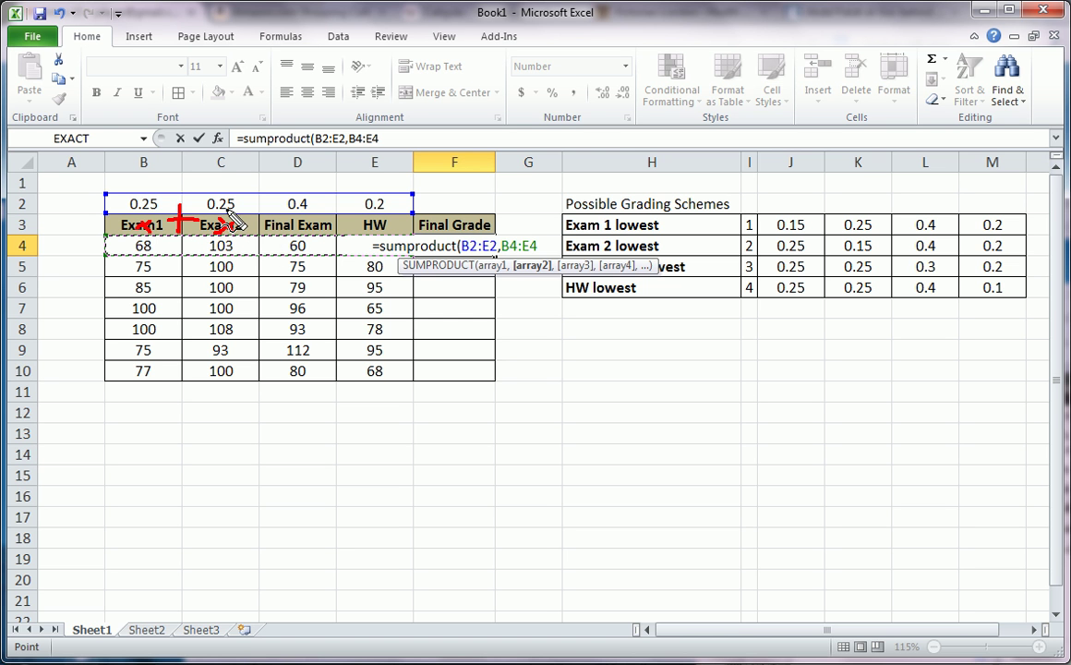
- Sketch the weighted-sum arithmetic in ink, clear it, and delete the weights argument
{"action": "mouse_move", "coordinate": [263, 211]}
{"action": "left_mouse_down"}
{"action": "mouse_move", "coordinate": [263, 236]}
{"action": "mouse_move", "coordinate": [277, 225]}
{"action": "left_mouse_up"}
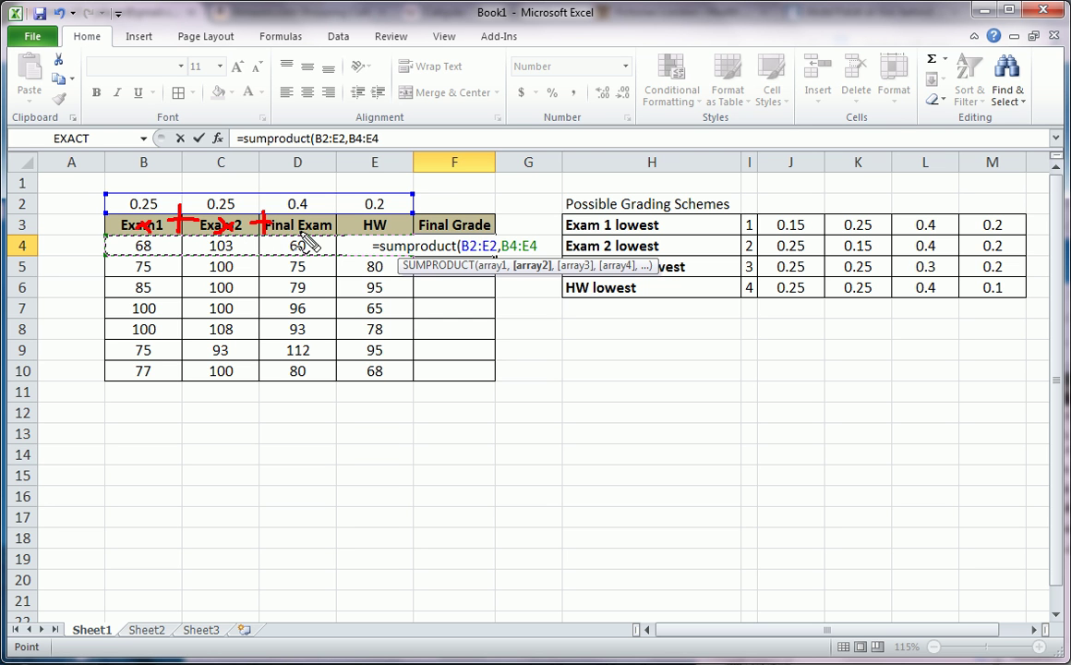
{"action": "left_click_drag", "start_coordinate": [292, 219], "coordinate": [305, 232]}
{"action": "mouse_move", "coordinate": [304, 219]}
{"action": "left_mouse_down"}
{"action": "mouse_move", "coordinate": [292, 232]}
{"action": "mouse_move", "coordinate": [342, 235]}
{"action": "left_mouse_up"}
{"action": "mouse_move", "coordinate": [325, 223]}
{"action": "left_mouse_down"}
{"action": "mouse_move", "coordinate": [382, 233]}
{"action": "mouse_move", "coordinate": [366, 233]}
{"action": "left_mouse_up"}
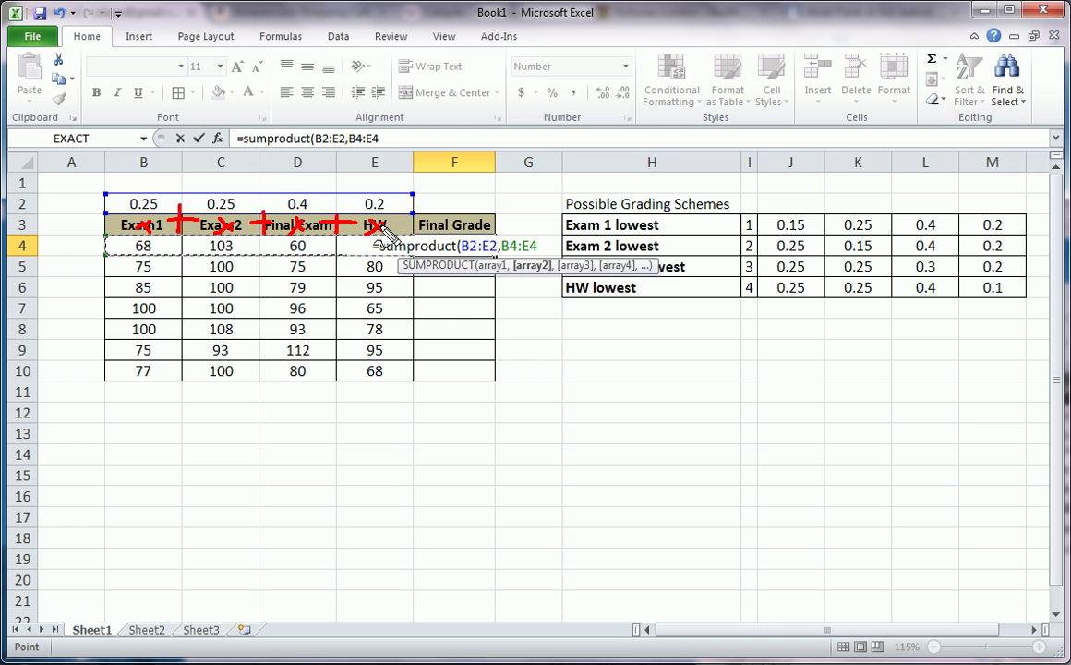
{"action": "left_click_drag", "start_coordinate": [434, 239], "coordinate": [423, 262]}
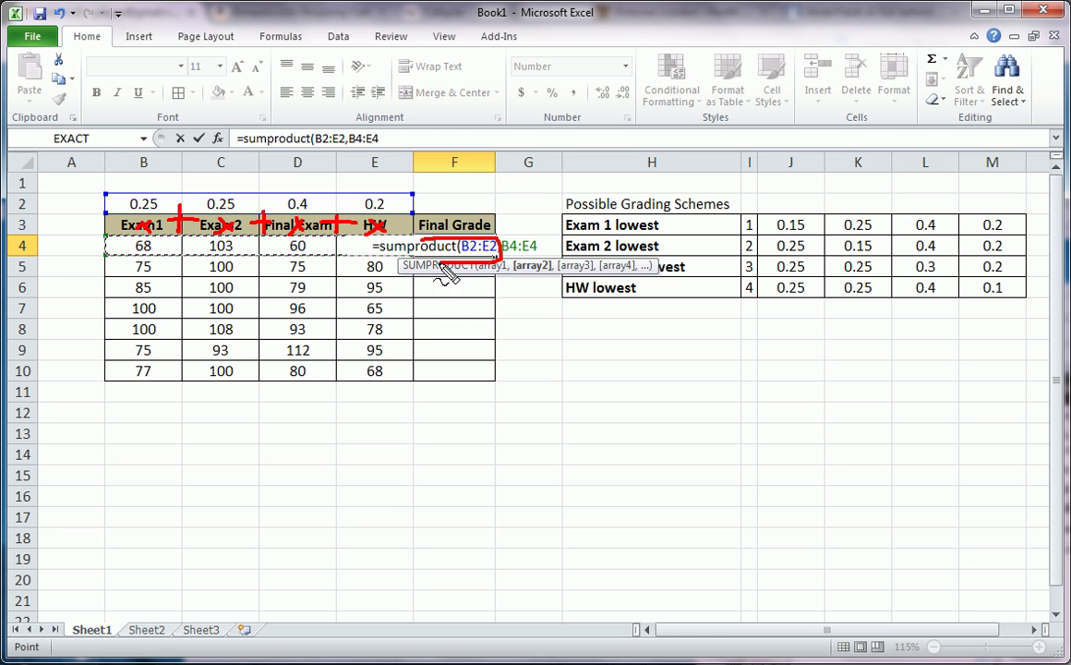
{"action": "key", "text": "Escape"}
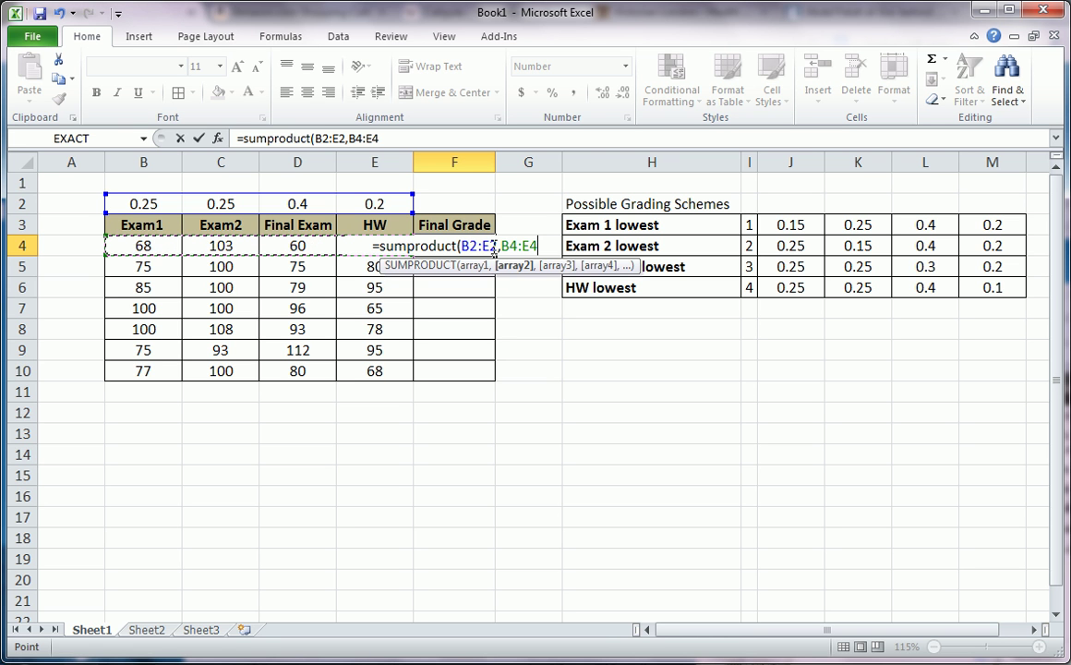
{"action": "key", "text": "BackSpace"}
{"action": "key", "text": "BackSpace"}
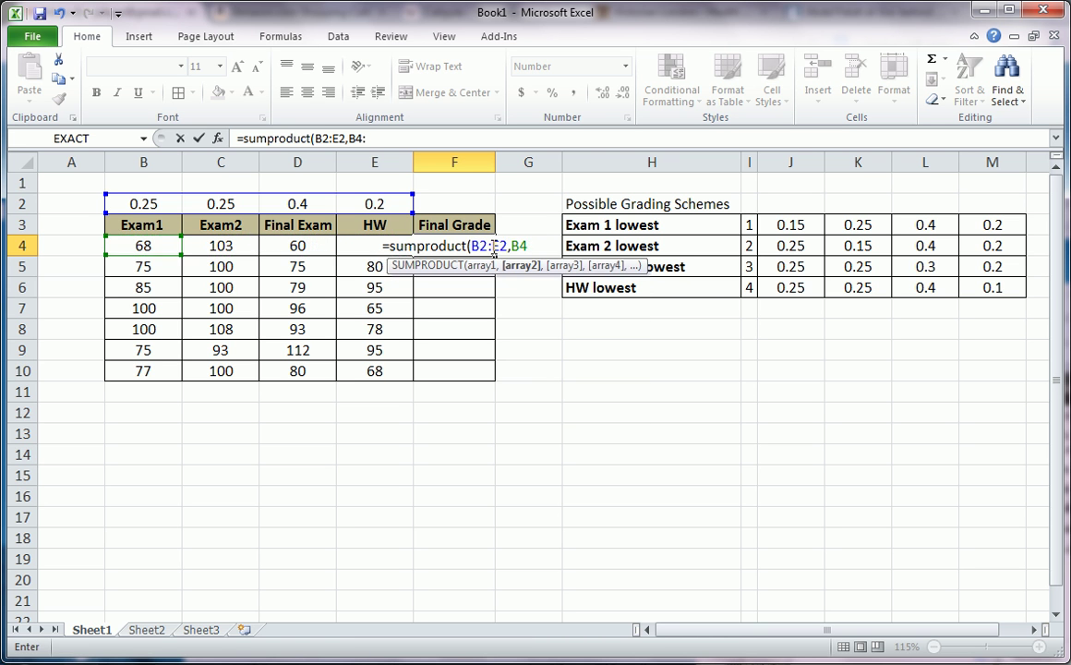
- Replace the arguments with B4:E4 and begin a VLOOKUP into the schemes table
{"action": "key", "text": "BackSpace"}
{"action": "key", "text": "BackSpace"}
{"action": "key", "text": "BackSpace"}
{"action": "key", "text": "BackSpace"}
{"action": "key", "text": "BackSpace"}
{"action": "key", "text": "BackSpace"}
{"action": "key", "text": "BackSpace"}
{"action": "key", "text": "BackSpace"}
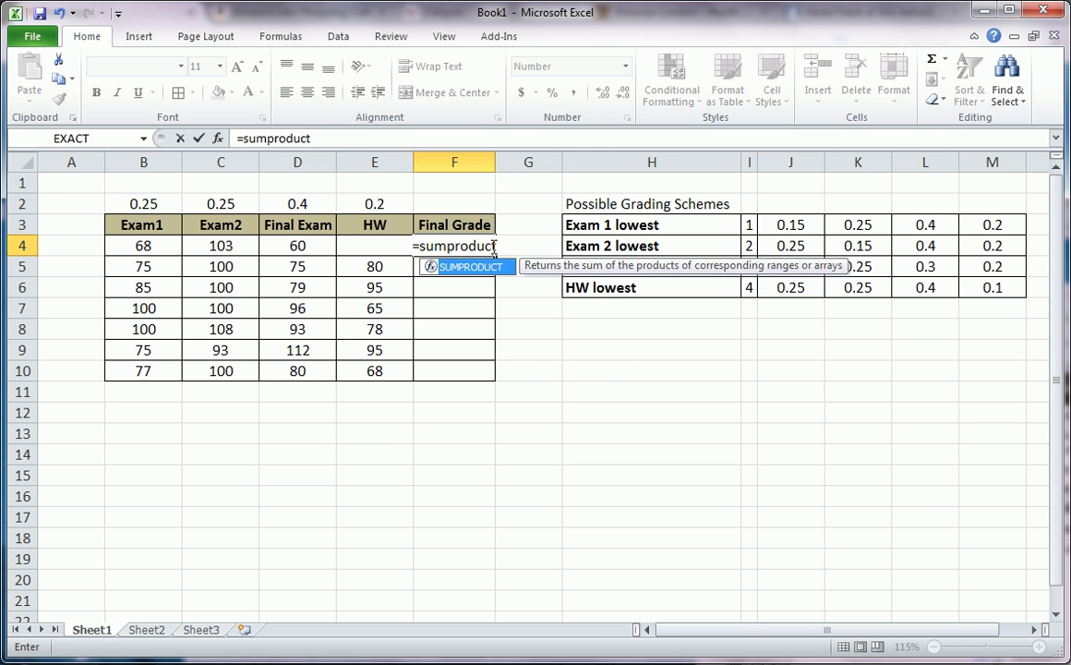
{"action": "type", "text": "("}
{"action": "left_click_drag", "start_coordinate": [146, 245], "coordinate": [355, 246]}
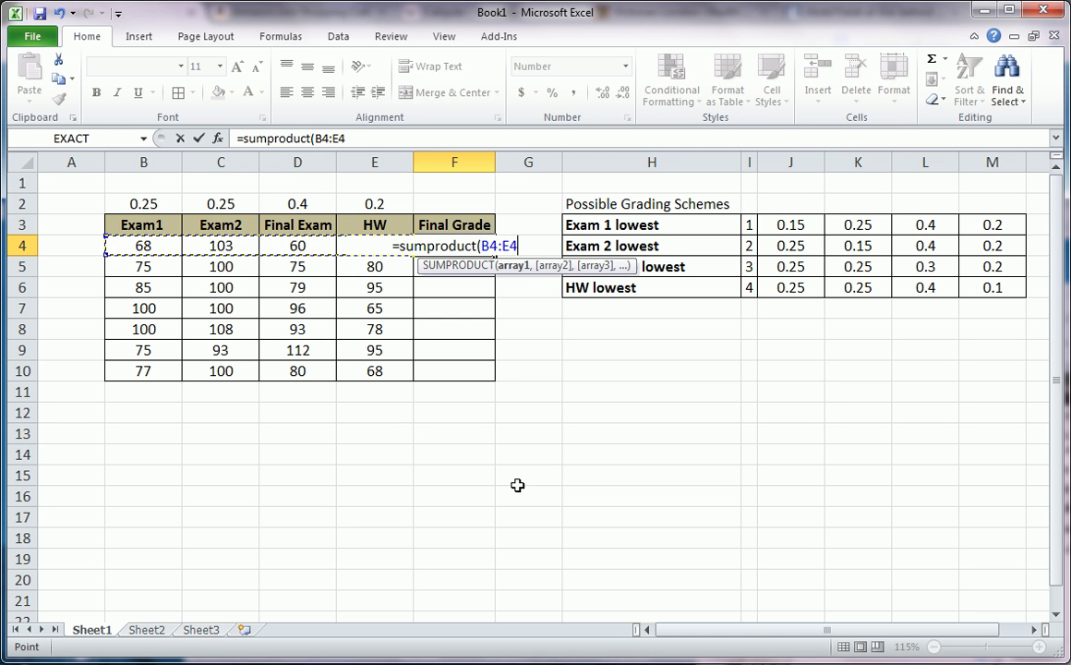
{"action": "type", "text": ","}
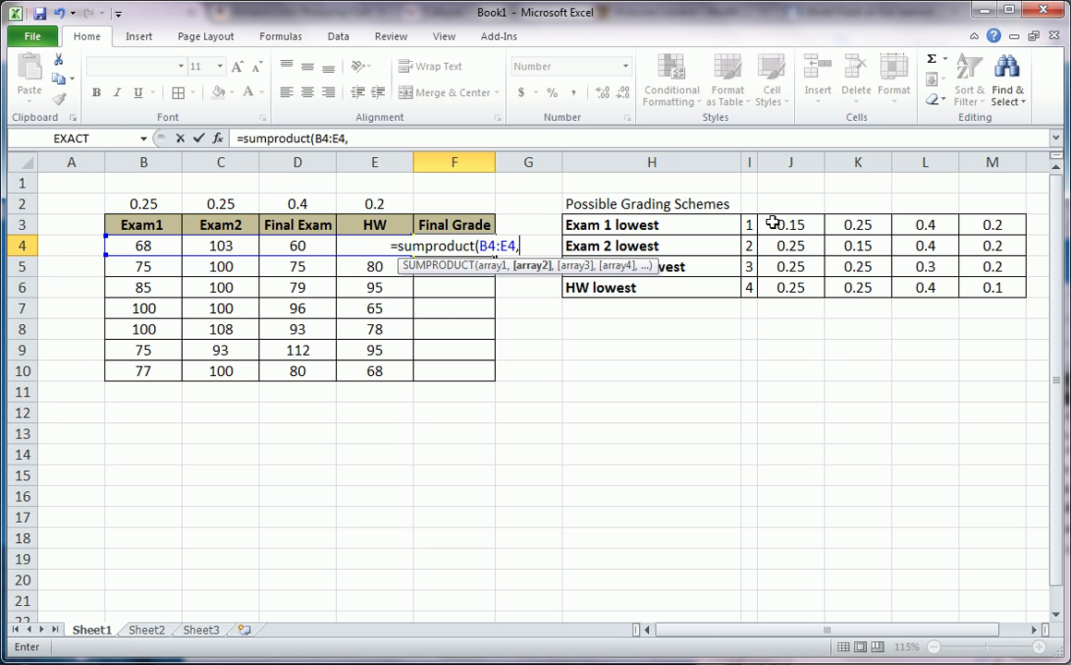
{"action": "mouse_move", "coordinate": [767, 208]}
{"action": "left_mouse_down"}
{"action": "mouse_move", "coordinate": [1013, 242]}
{"action": "mouse_move", "coordinate": [853, 323]}
{"action": "mouse_move", "coordinate": [766, 198]}
{"action": "left_mouse_up"}
{"action": "type", "text": "vloo"}
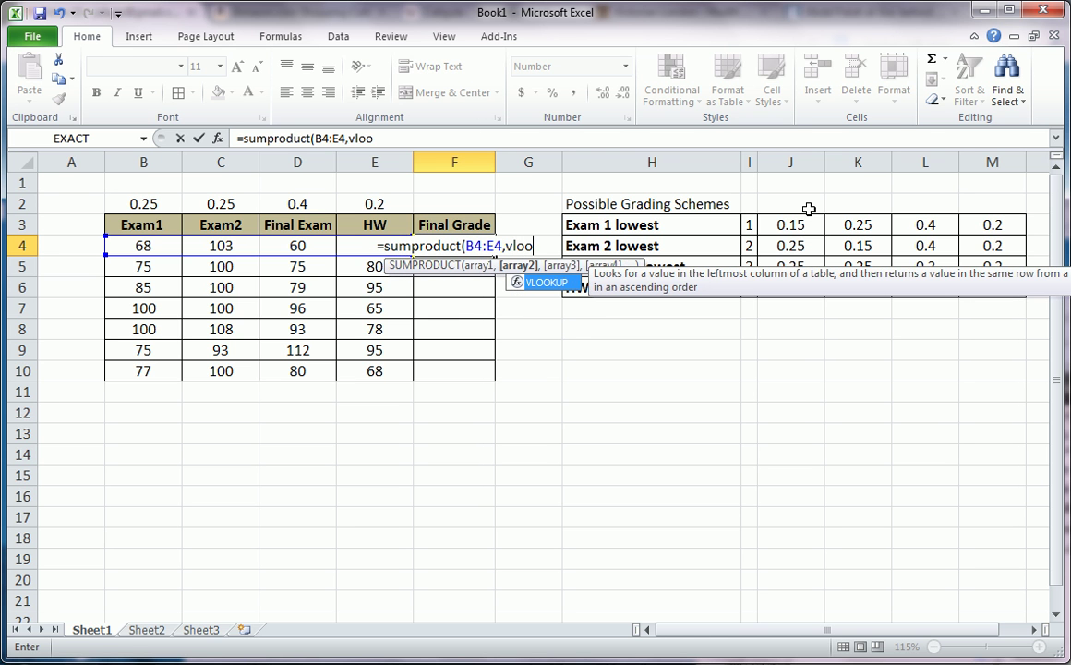
{"action": "type", "text": "kup"}
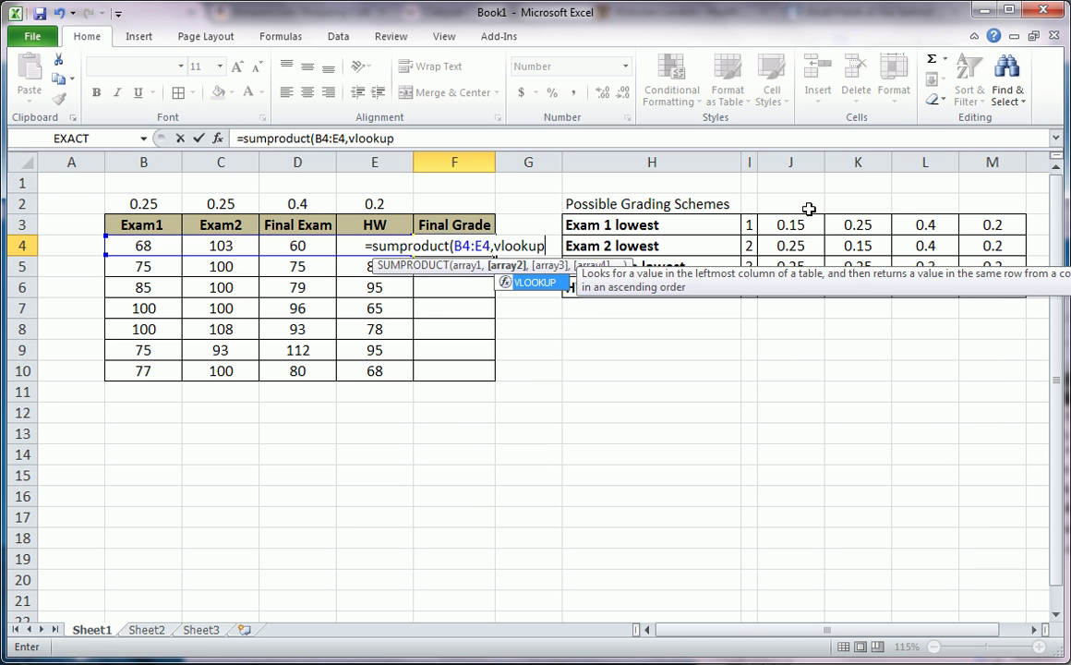
{"action": "type", "text": "("}
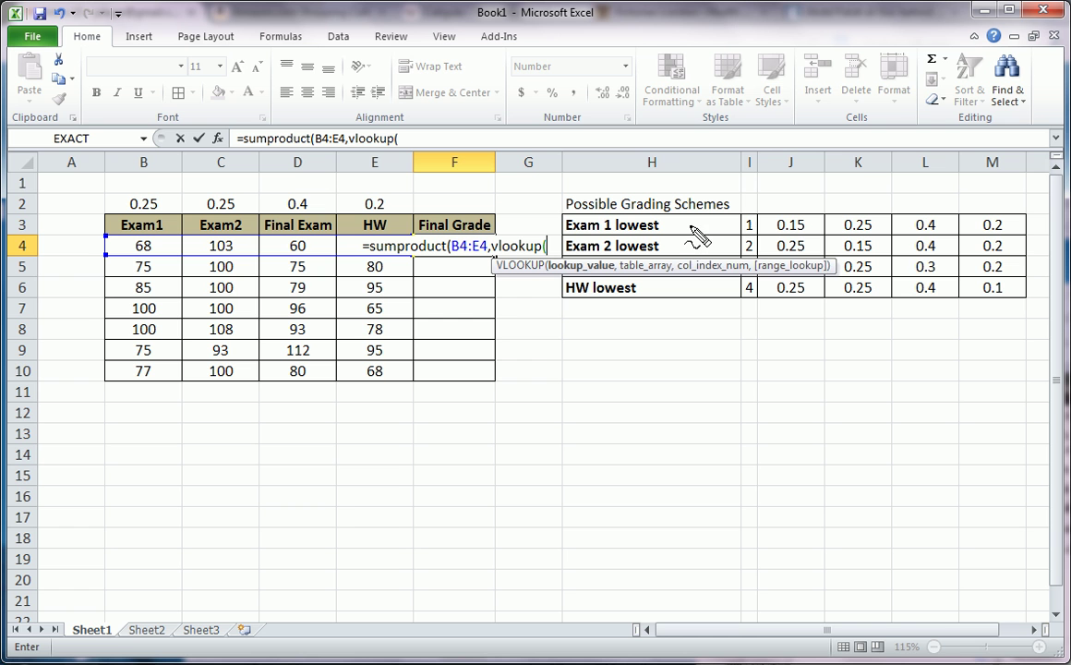
{"action": "left_click_drag", "start_coordinate": [691, 226], "coordinate": [693, 293]}
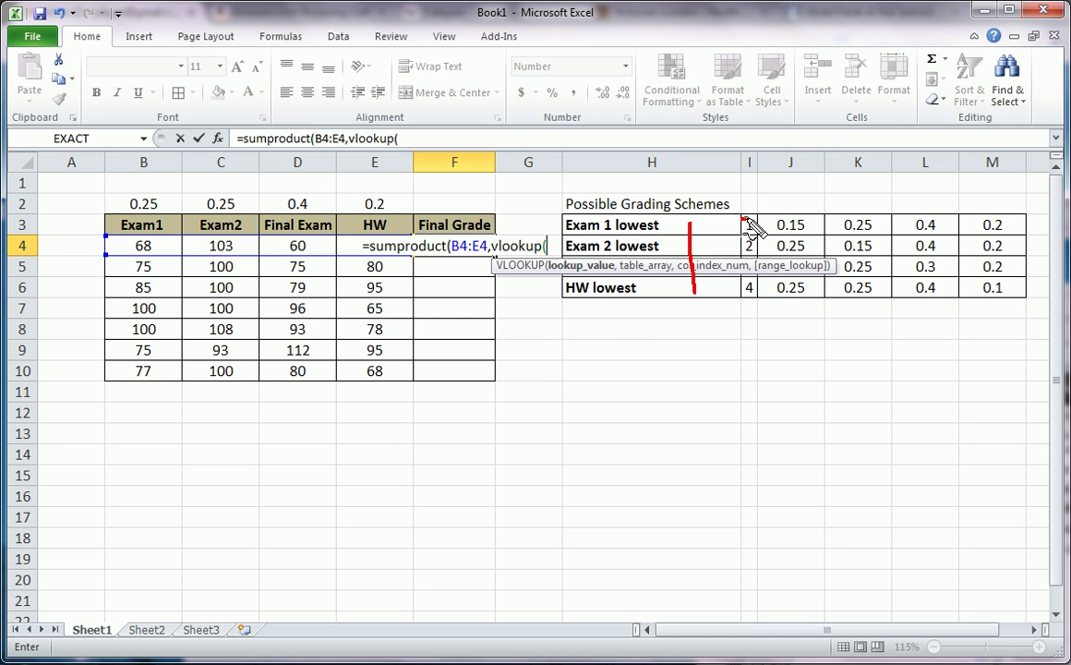
{"action": "left_click_drag", "start_coordinate": [749, 223], "coordinate": [752, 227]}
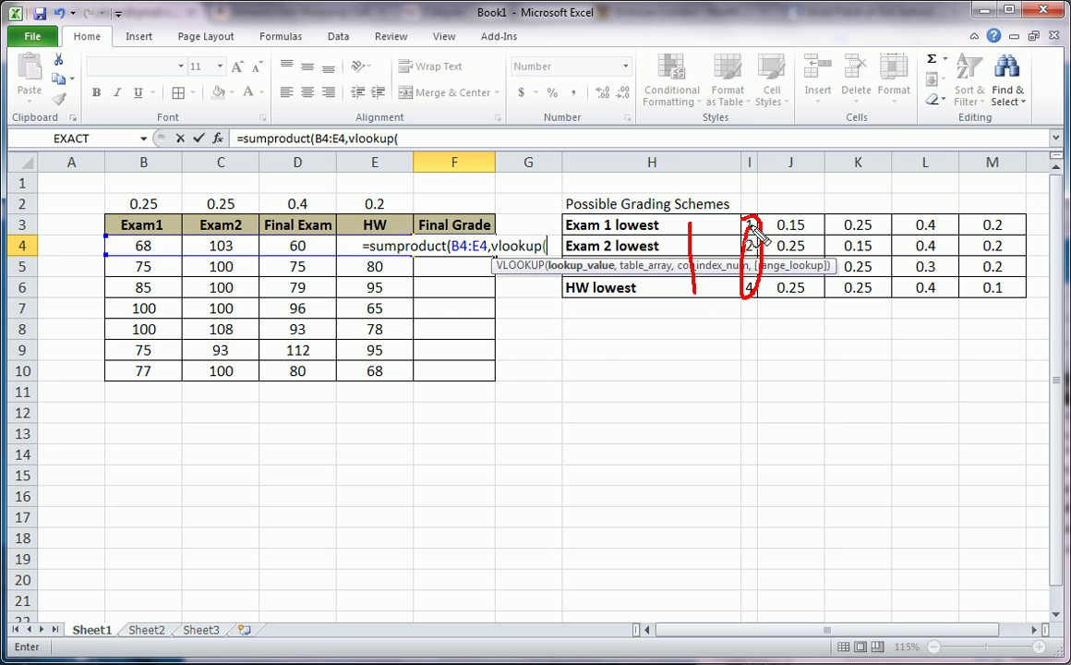
{"action": "key", "text": "Escape"}
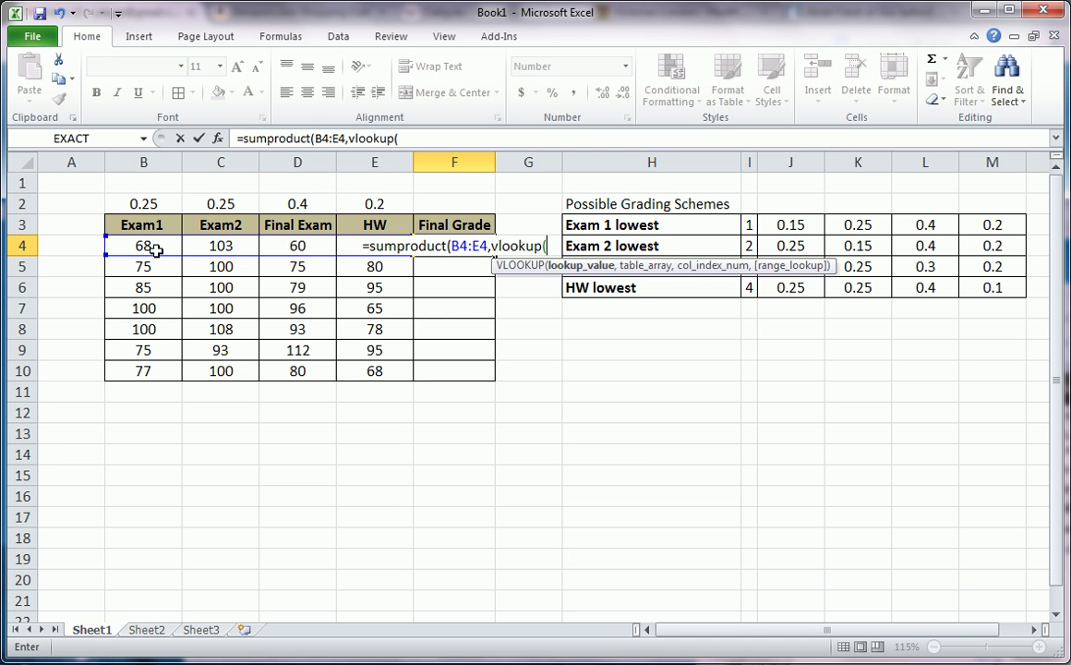
- Use MATCH(MIN(B4:E4),B4:E4,0) as the VLOOKUP's lookup value
{"action": "type", "text": "match("}
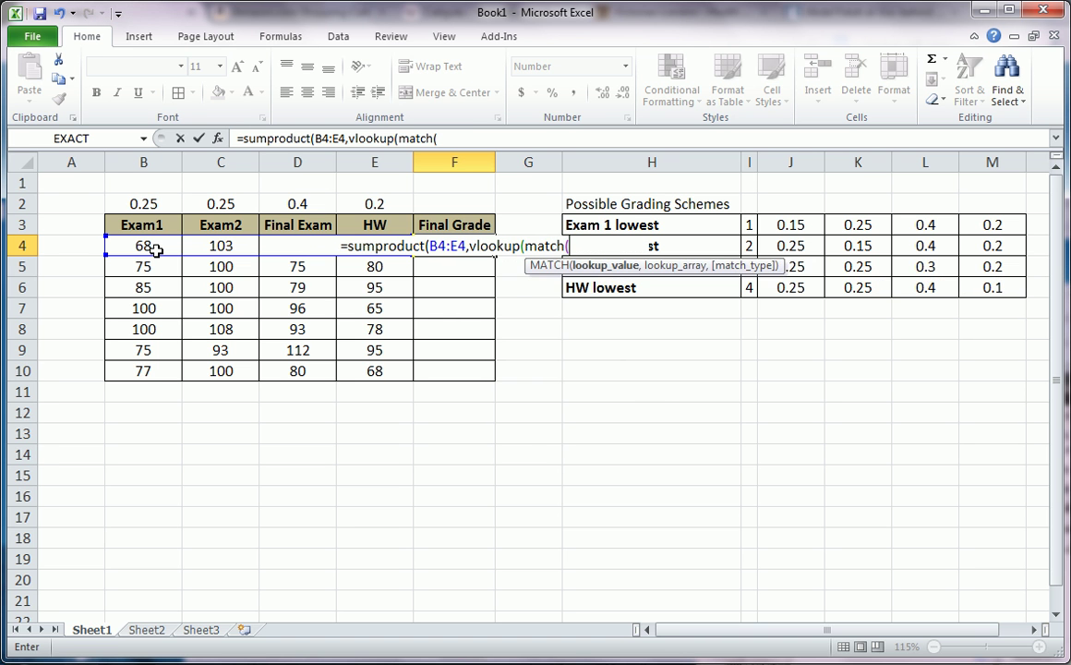
{"action": "type", "text": "min"}
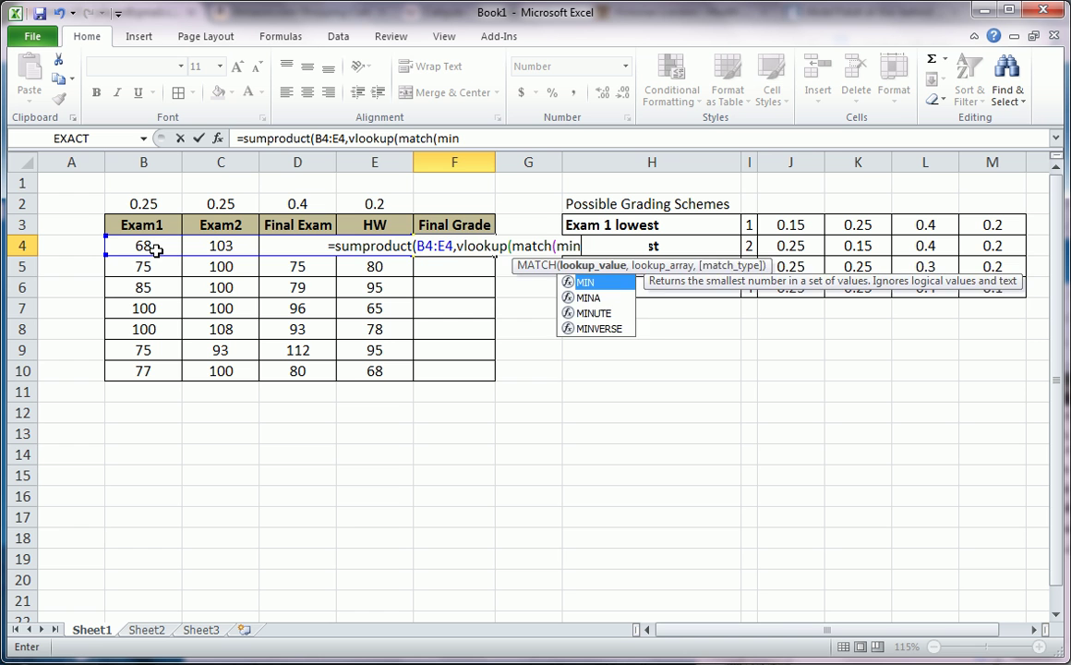
{"action": "type", "text": "("}
{"action": "left_click_drag", "start_coordinate": [152, 249], "coordinate": [356, 246]}
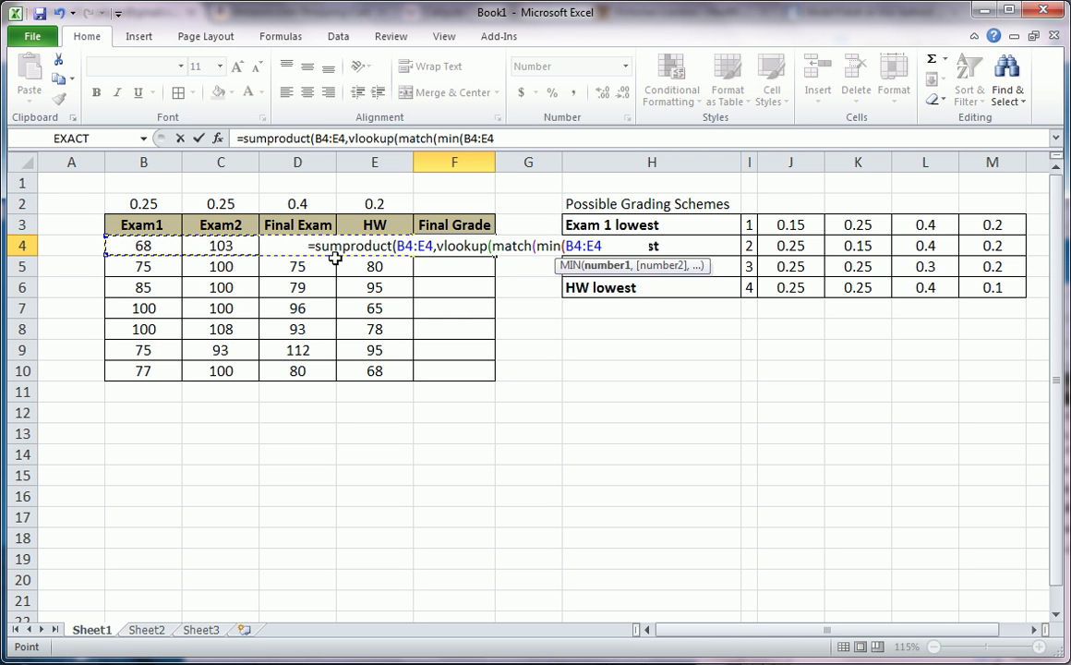
{"action": "type", "text": ")"}
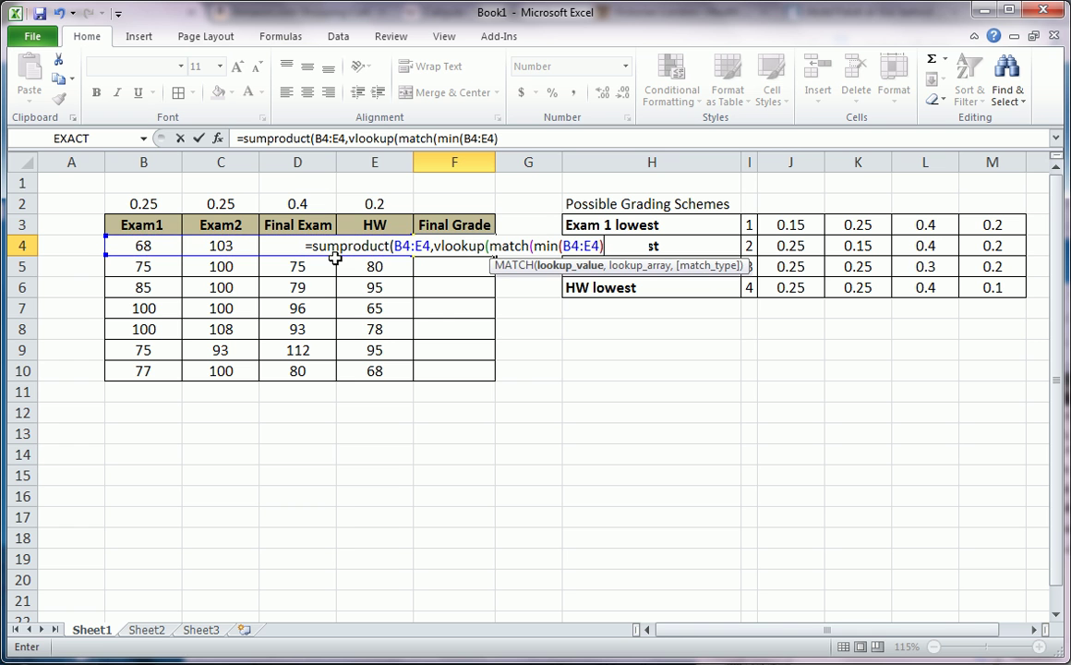
{"action": "type", "text": ","}
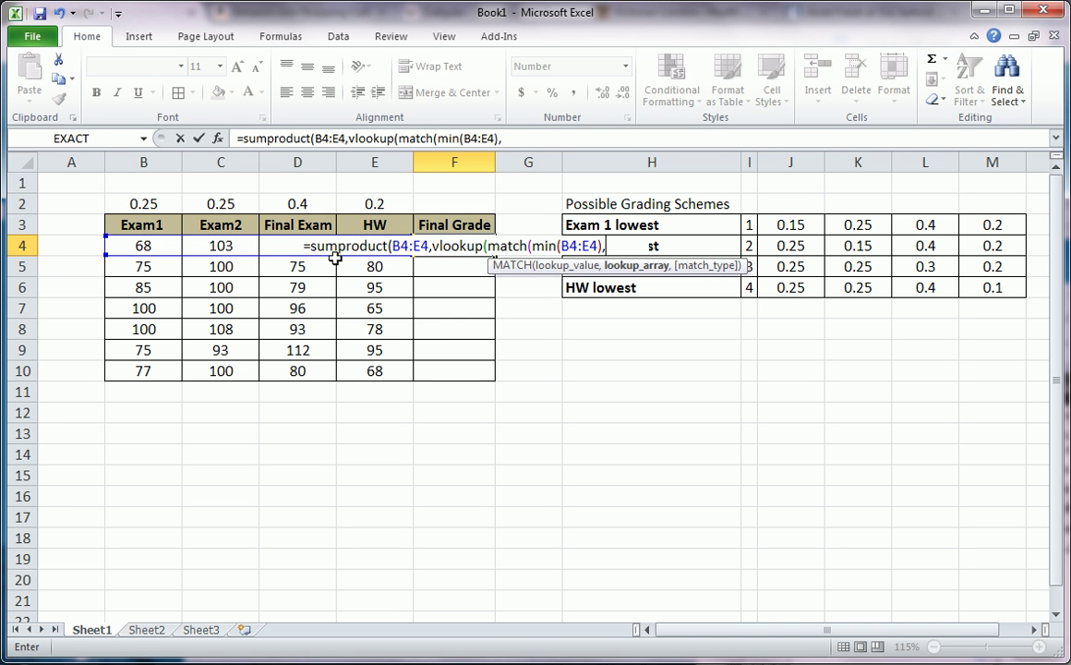
{"action": "left_click_drag", "start_coordinate": [146, 245], "coordinate": [356, 246]}
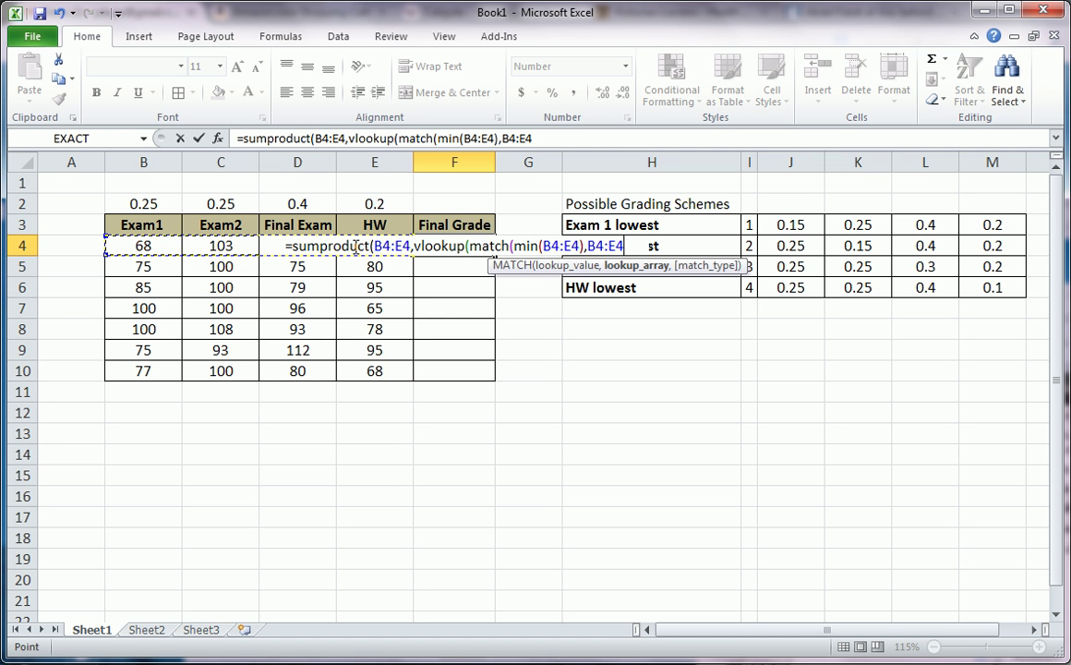
{"action": "type", "text": ",0"}
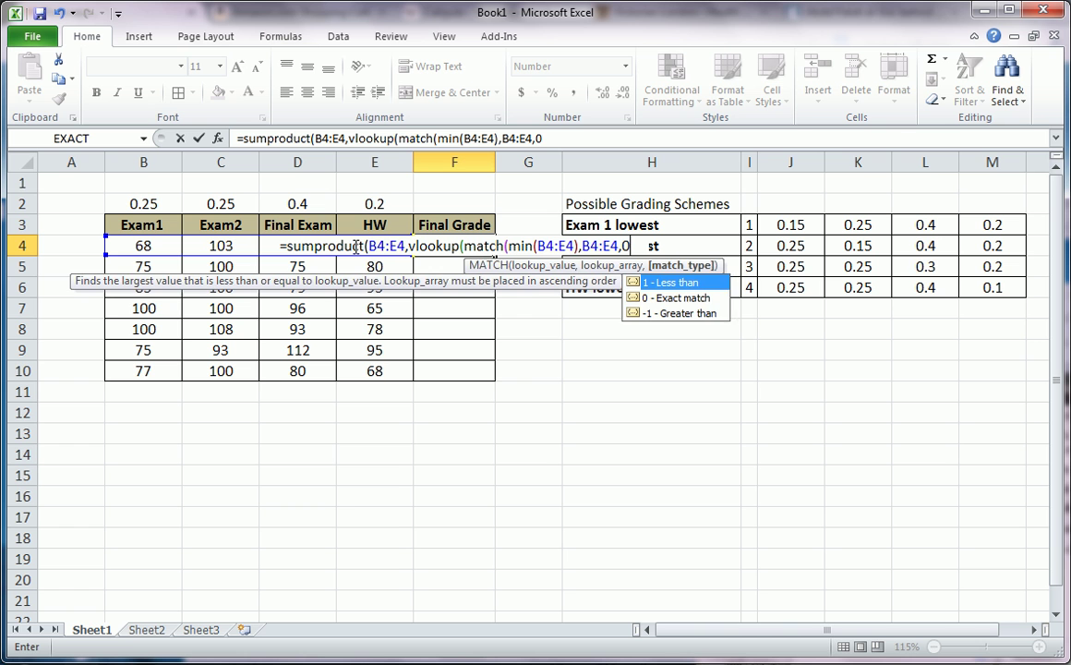
{"action": "type", "text": ")"}
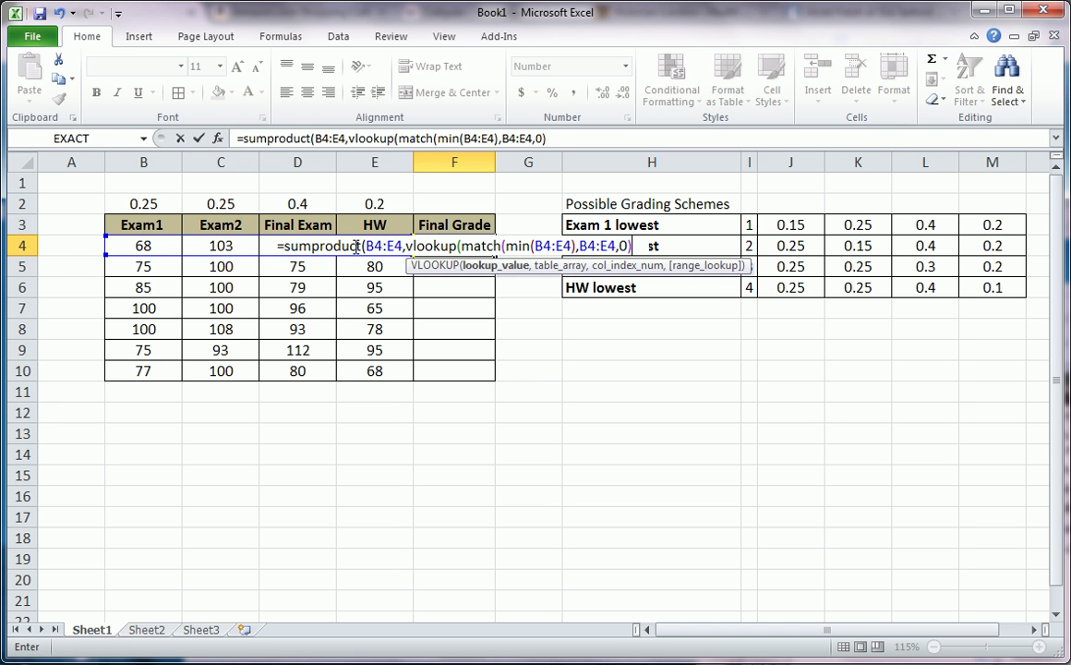
{"action": "type", "text": ","}
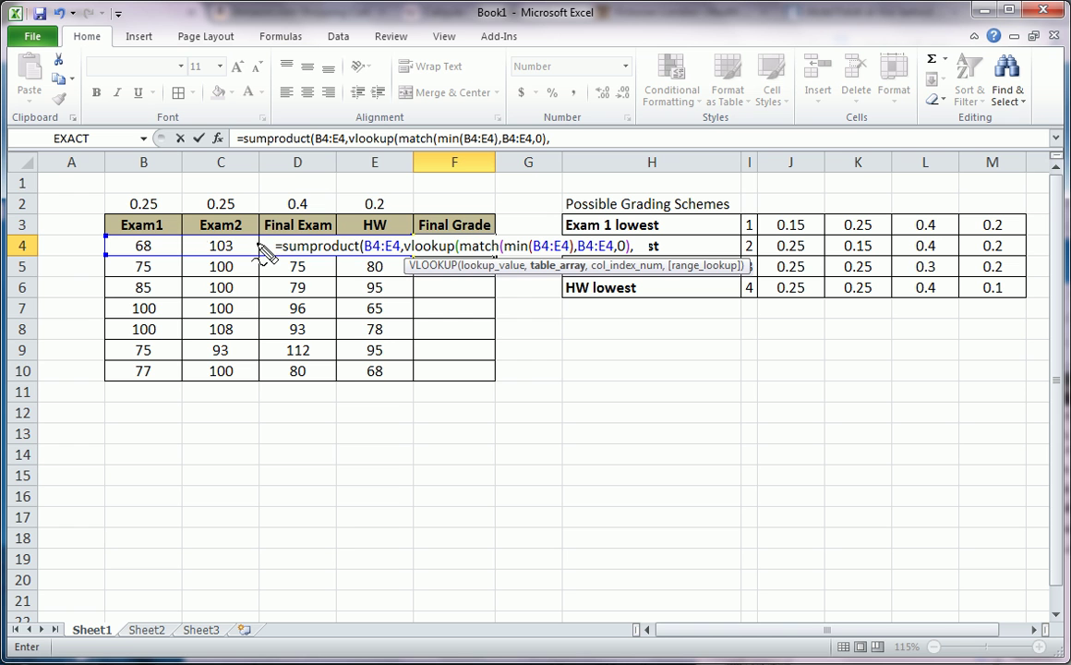
{"action": "left_click_drag", "start_coordinate": [277, 233], "coordinate": [300, 257]}
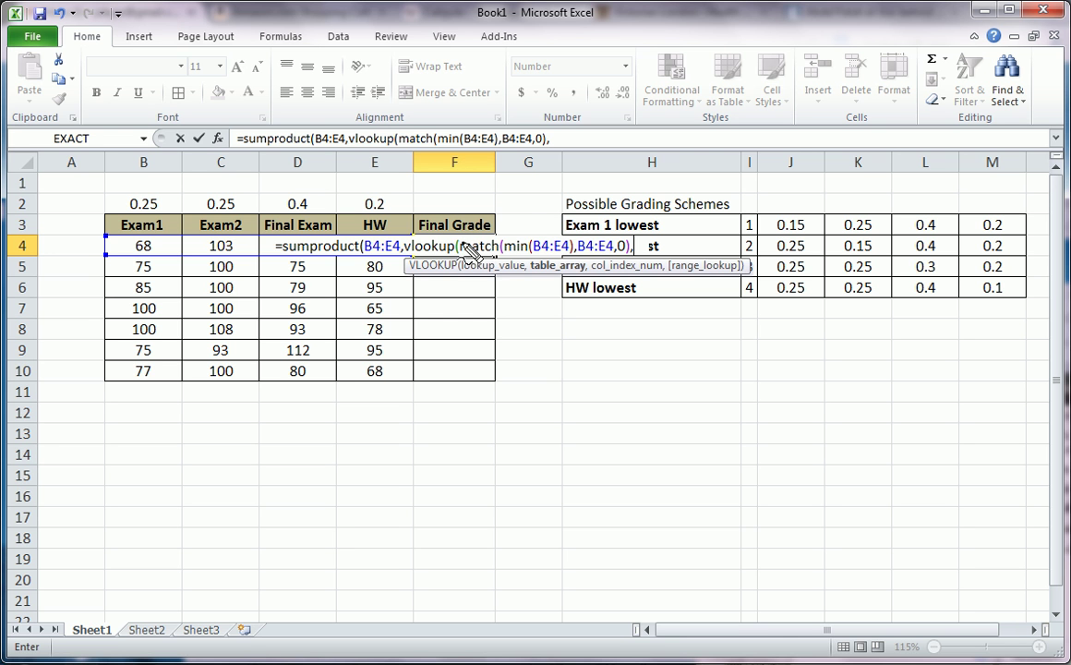
{"action": "left_click_drag", "start_coordinate": [524, 213], "coordinate": [524, 236]}
- Set the lookup table to the absolute range $I$3:$M$6
{"action": "mouse_move", "coordinate": [749, 226]}
{"action": "left_mouse_down"}
{"action": "mouse_move", "coordinate": [923, 236]}
{"action": "mouse_move", "coordinate": [990, 289]}
{"action": "left_mouse_up"}
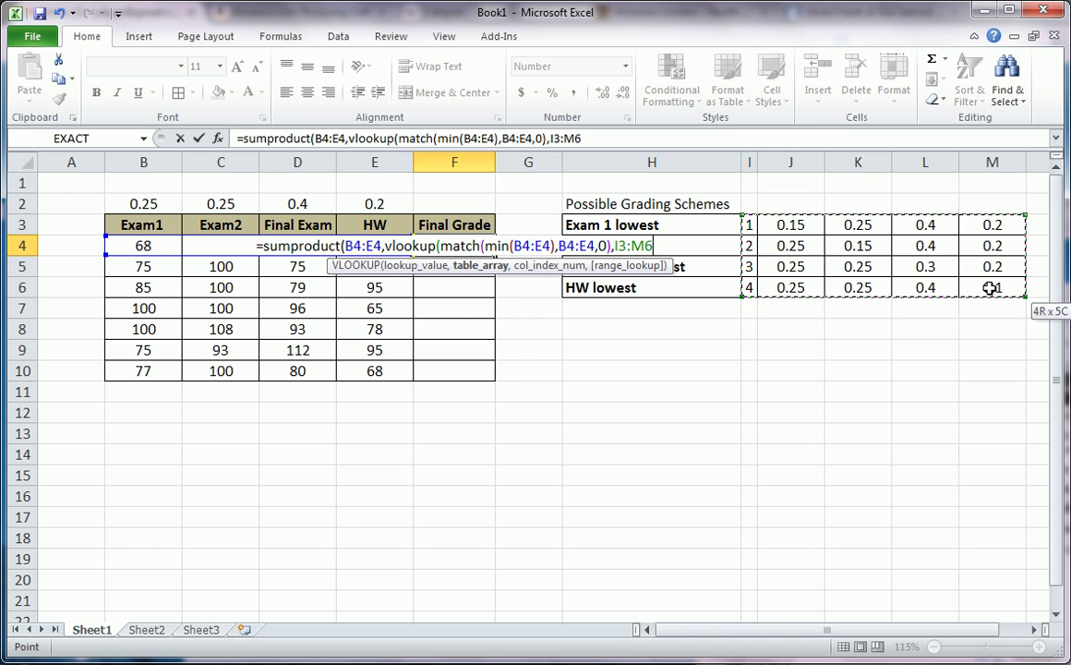
{"action": "key", "text": "F4"}
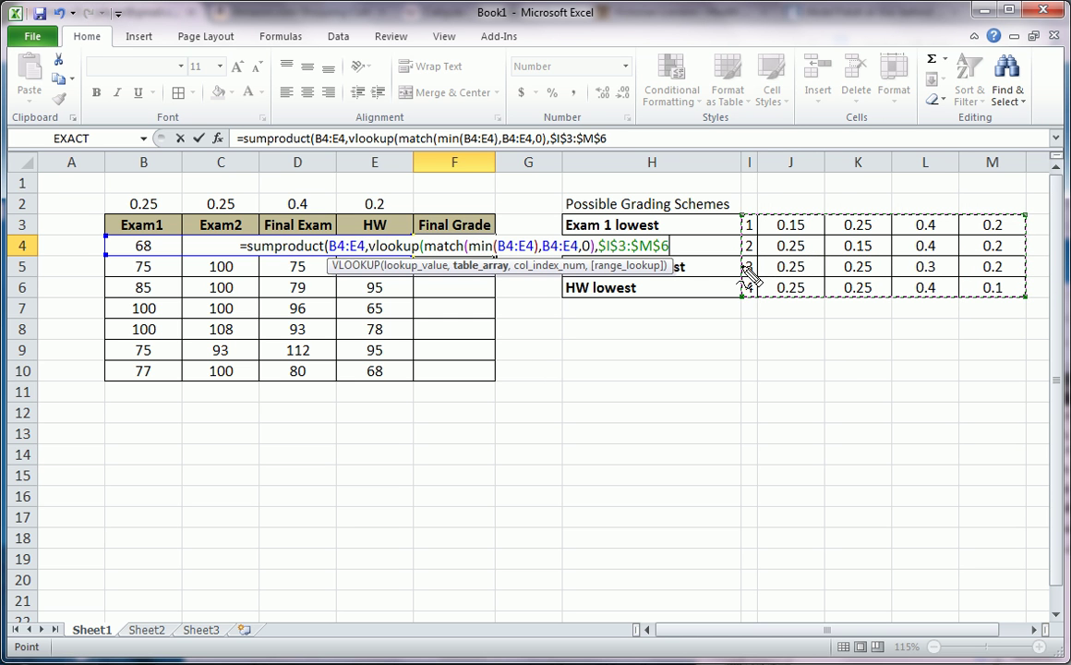
{"action": "mouse_move", "coordinate": [738, 260]}
{"action": "left_mouse_down"}
{"action": "mouse_move", "coordinate": [1027, 281]}
{"action": "mouse_move", "coordinate": [739, 277]}
{"action": "mouse_move", "coordinate": [743, 263]}
{"action": "left_mouse_up"}
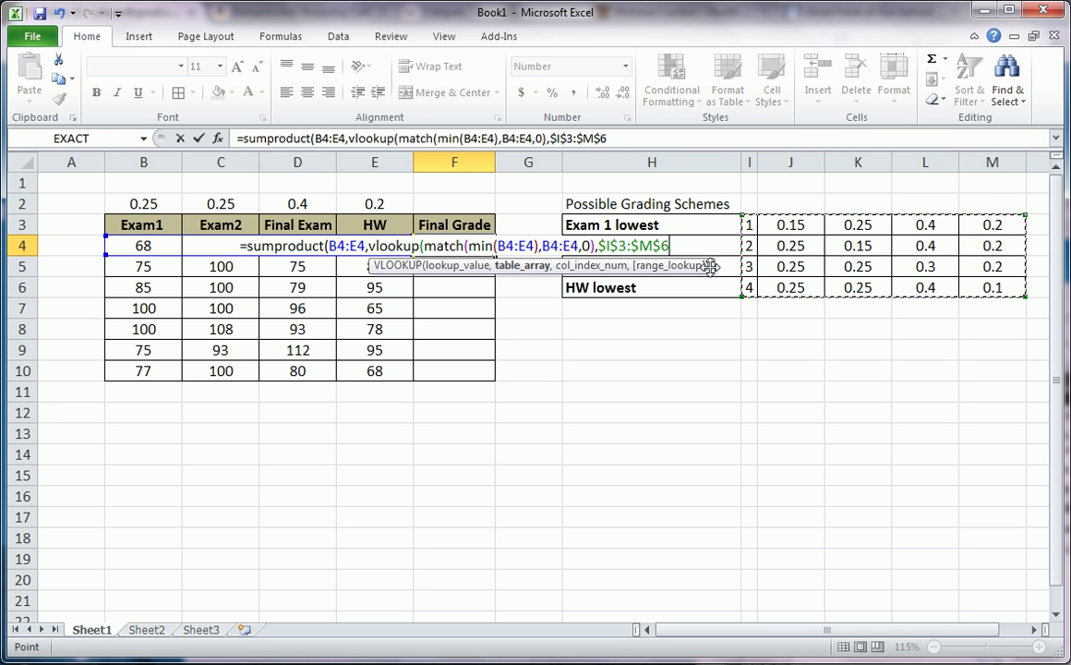
{"action": "type", "text": ","}
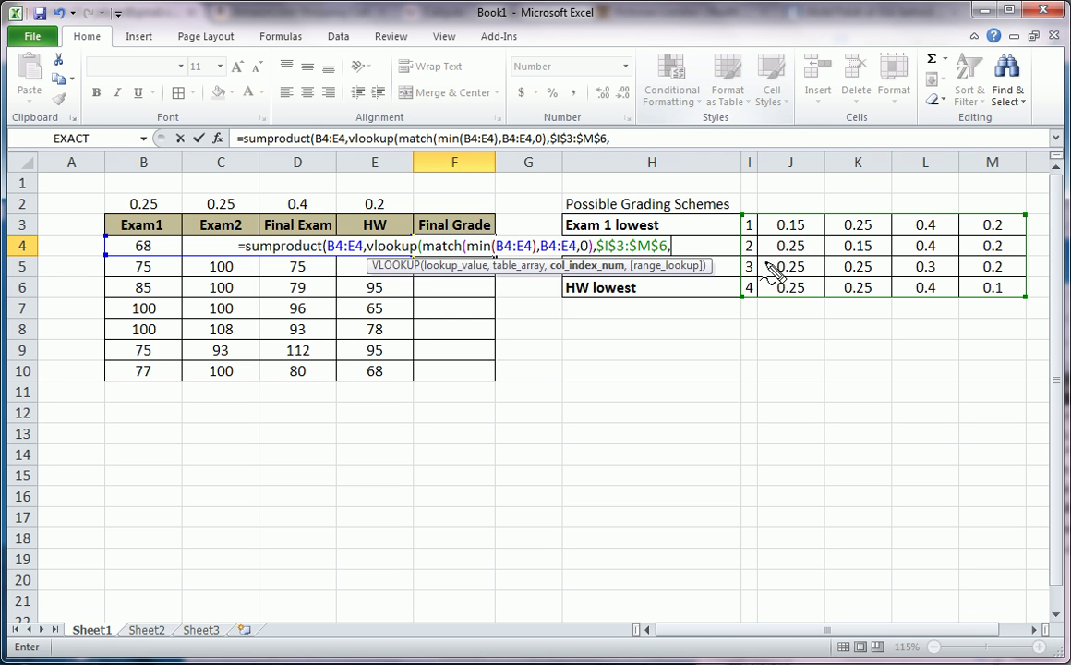
- Begin the column-index array with {, numbering table columns 2 to 5 in ink
{"action": "mouse_move", "coordinate": [764, 261]}
{"action": "left_mouse_down"}
{"action": "mouse_move", "coordinate": [1007, 250]}
{"action": "mouse_move", "coordinate": [1021, 287]}
{"action": "mouse_move", "coordinate": [820, 301]}
{"action": "mouse_move", "coordinate": [761, 268]}
{"action": "left_mouse_up"}
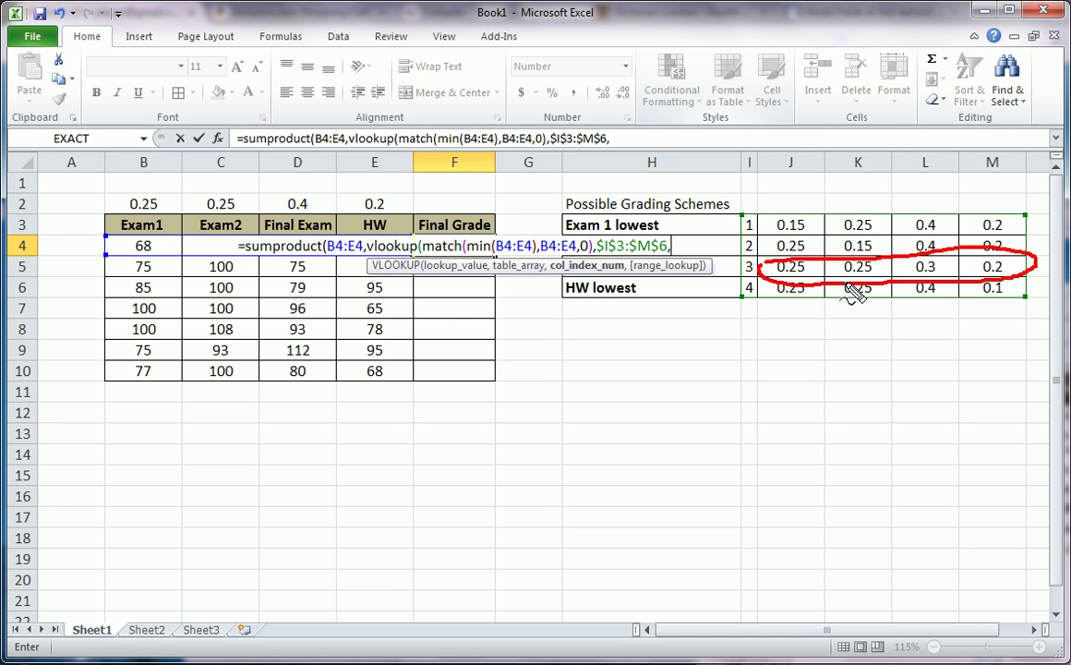
{"action": "type", "text": "{"}
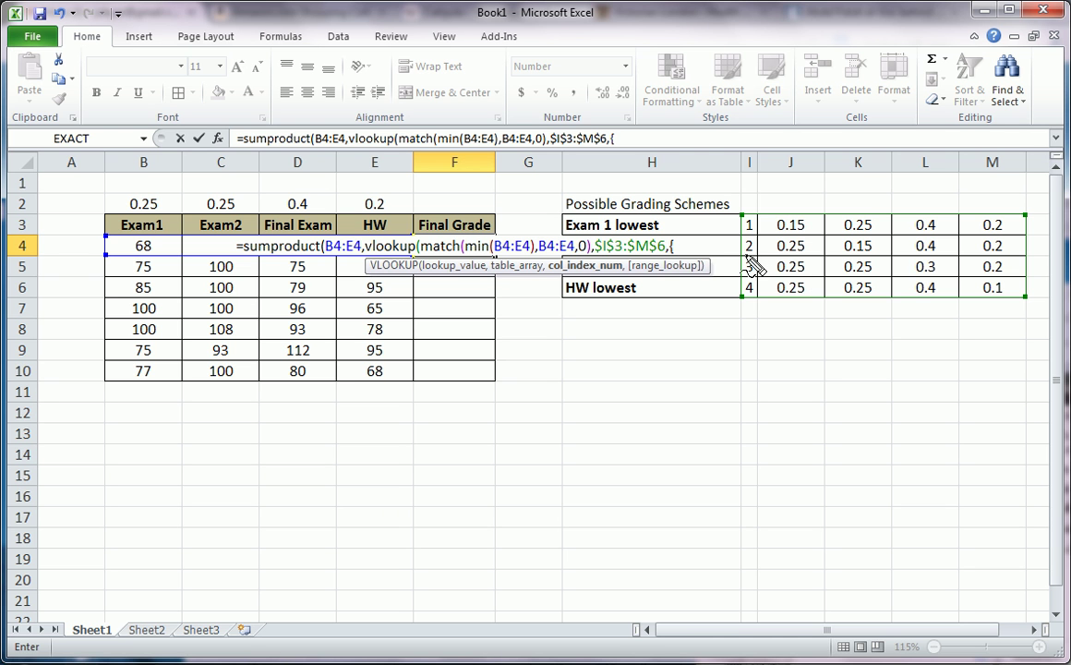
{"action": "mouse_move", "coordinate": [746, 197]}
{"action": "left_mouse_down"}
{"action": "mouse_move", "coordinate": [747, 209]}
{"action": "mouse_move", "coordinate": [810, 212]}
{"action": "mouse_move", "coordinate": [864, 197]}
{"action": "mouse_move", "coordinate": [857, 212]}
{"action": "left_mouse_up"}
{"action": "mouse_move", "coordinate": [923, 194]}
{"action": "left_mouse_down"}
{"action": "mouse_move", "coordinate": [931, 210]}
{"action": "mouse_move", "coordinate": [991, 201]}
{"action": "mouse_move", "coordinate": [990, 210]}
{"action": "left_mouse_up"}
{"action": "mouse_move", "coordinate": [769, 188]}
{"action": "left_mouse_down"}
{"action": "mouse_move", "coordinate": [921, 181]}
{"action": "mouse_move", "coordinate": [1020, 205]}
{"action": "mouse_move", "coordinate": [837, 236]}
{"action": "mouse_move", "coordinate": [759, 190]}
{"action": "left_mouse_up"}
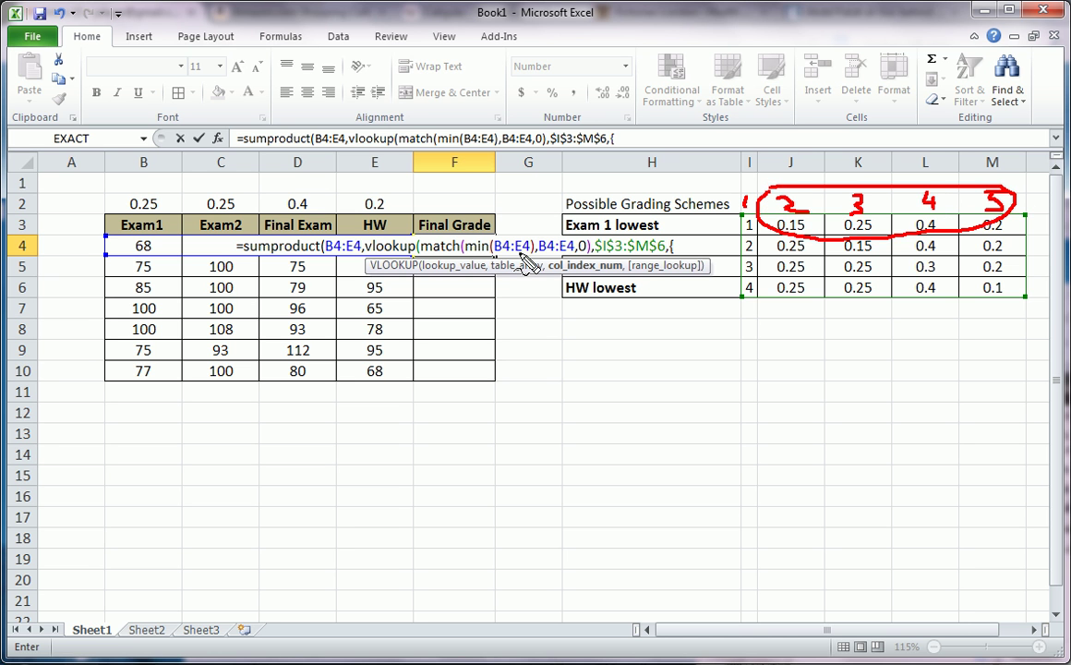
{"action": "mouse_move", "coordinate": [321, 237]}
{"action": "left_mouse_down"}
{"action": "mouse_move", "coordinate": [240, 248]}
{"action": "mouse_move", "coordinate": [325, 249]}
{"action": "left_mouse_up"}
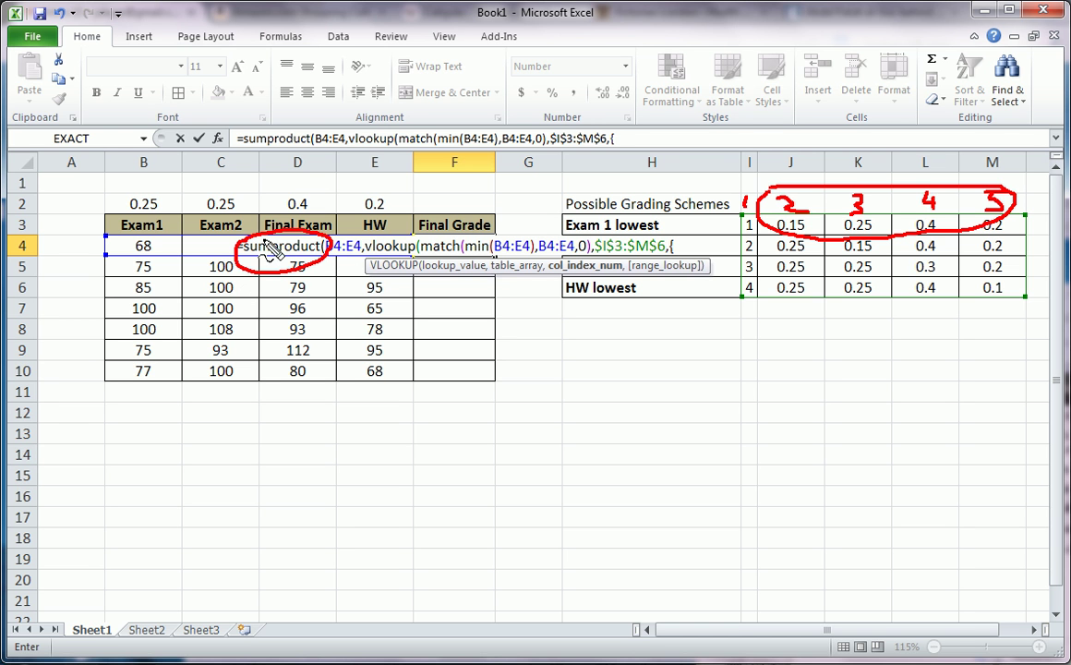
{"action": "key", "text": "Escape"}
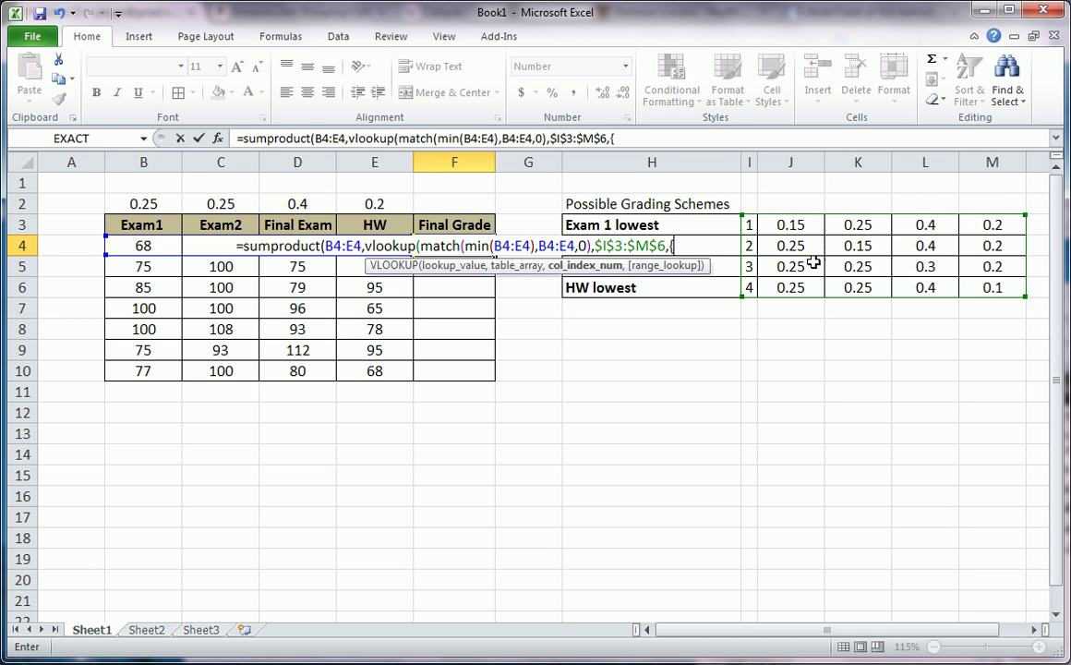
- Complete F4's formula with {2,3,4,5}, FALSE and the closing parentheses, giving 81
{"action": "type", "text": "2,3,"}
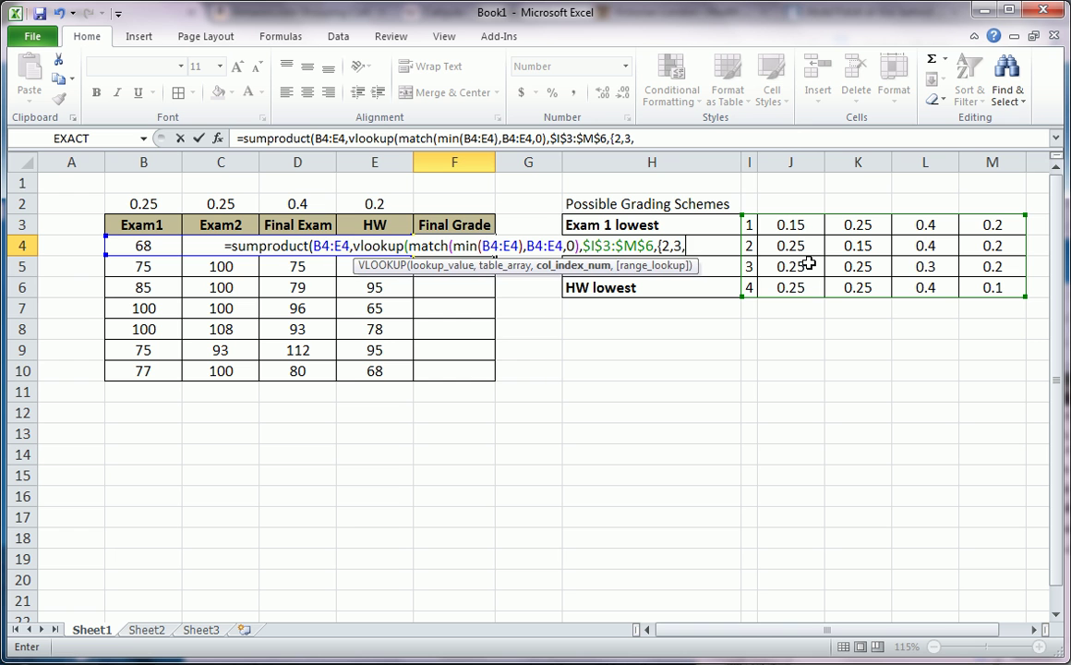
{"action": "type", "text": "4,5}"}
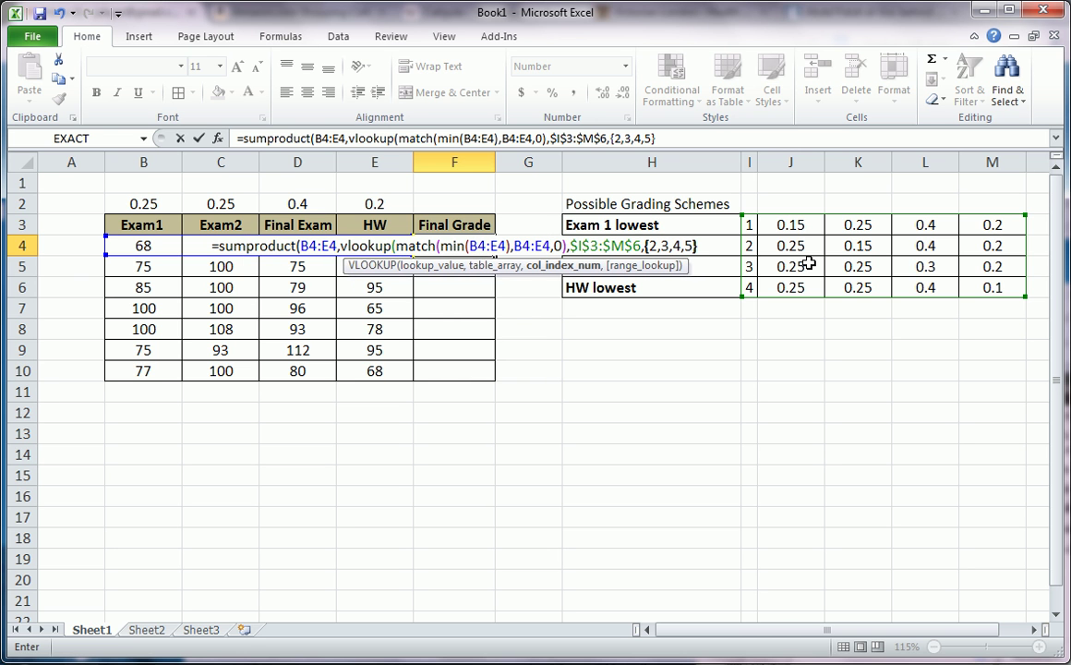
{"action": "type", "text": ","}
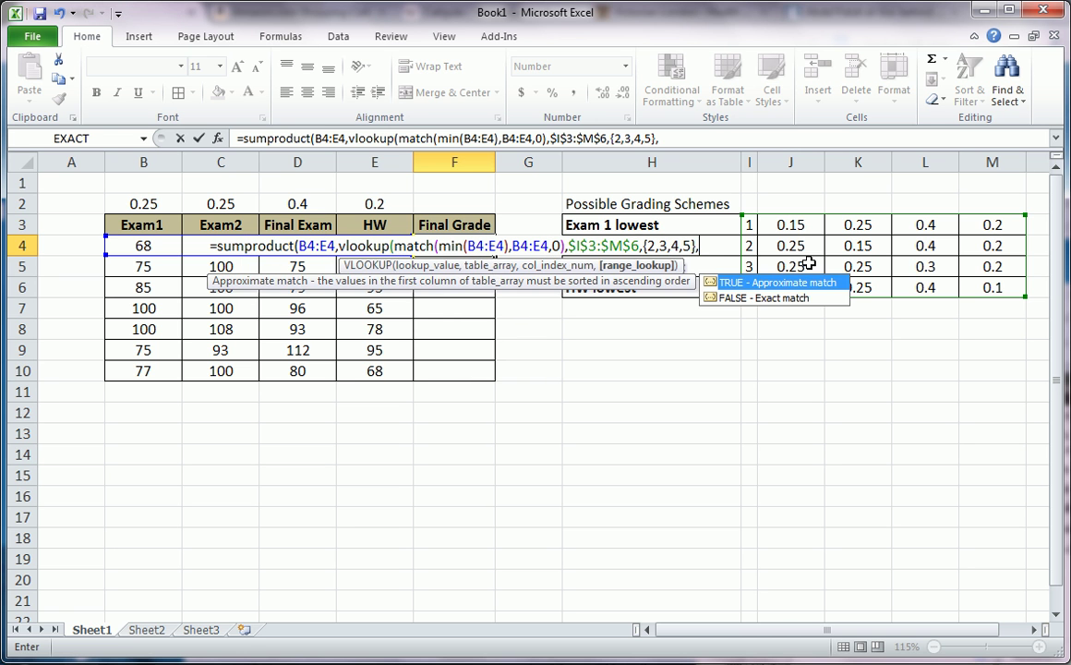
{"action": "type", "text": "false"}
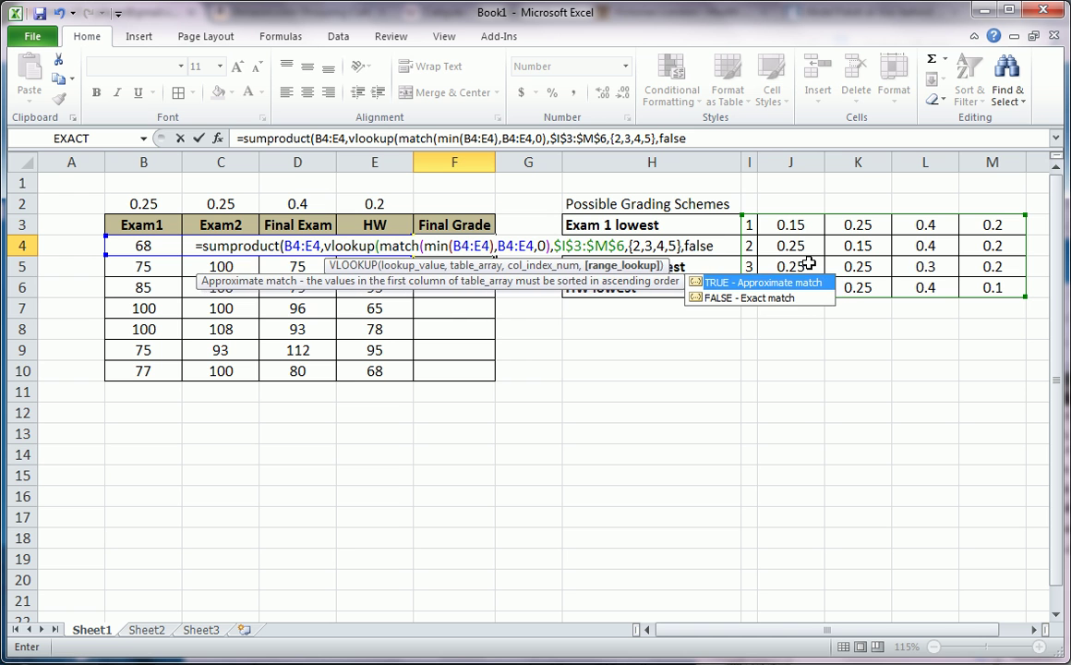
{"action": "type", "text": ")"}
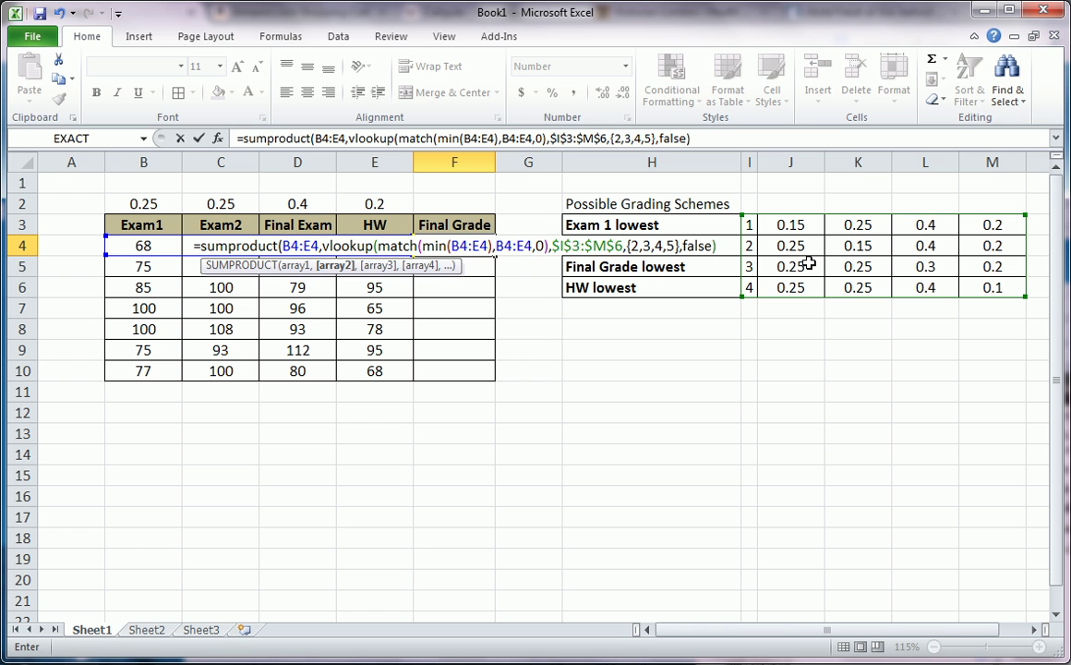
{"action": "type", "text": ")"}
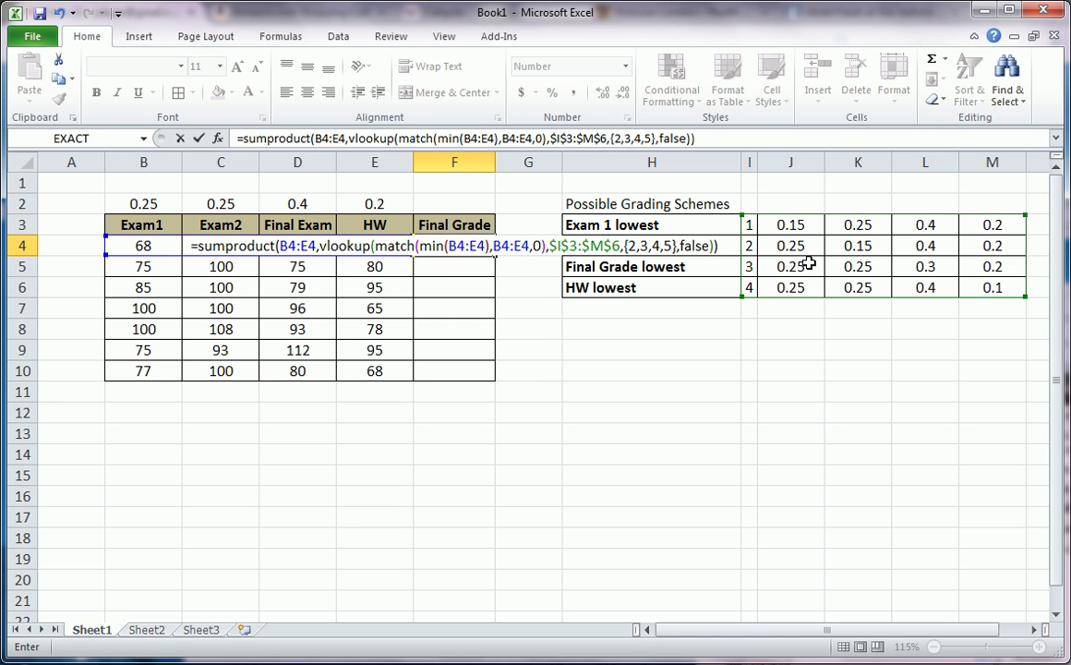
{"action": "key", "text": "Return"}
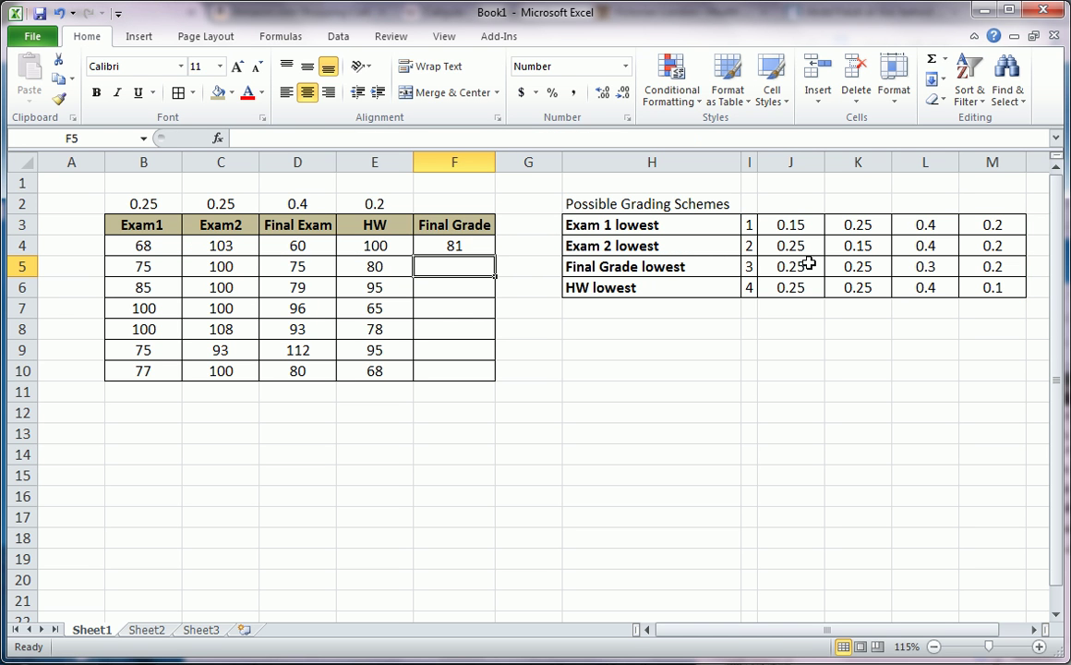
- Fill F4's grade formula down to F10, giving grades 81 to 98
{"action": "left_click", "coordinate": [464, 247]}
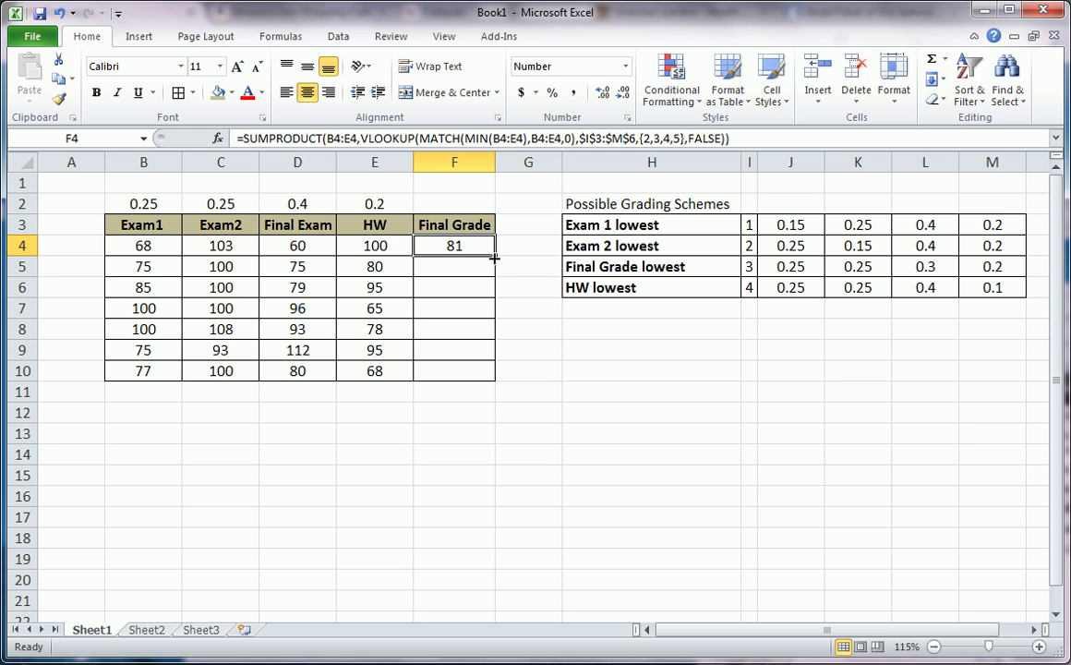
{"action": "left_click_drag", "start_coordinate": [495, 258], "coordinate": [497, 253]}
{"action": "left_click_drag", "start_coordinate": [499, 257], "coordinate": [497, 322]}
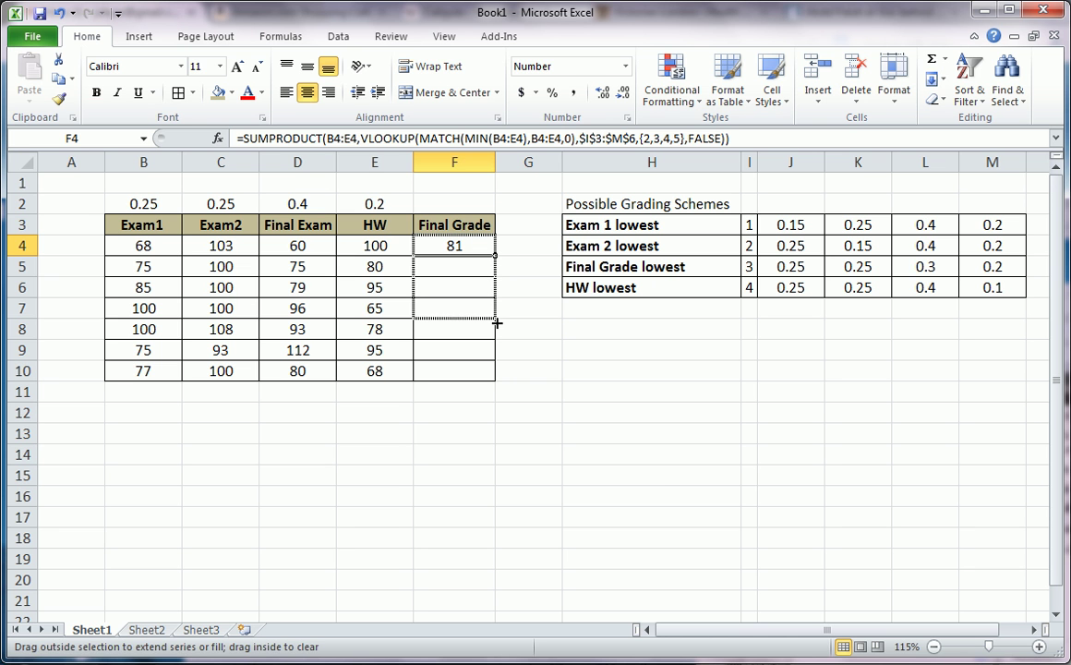
{"action": "left_click_drag", "start_coordinate": [497, 322], "coordinate": [497, 380]}
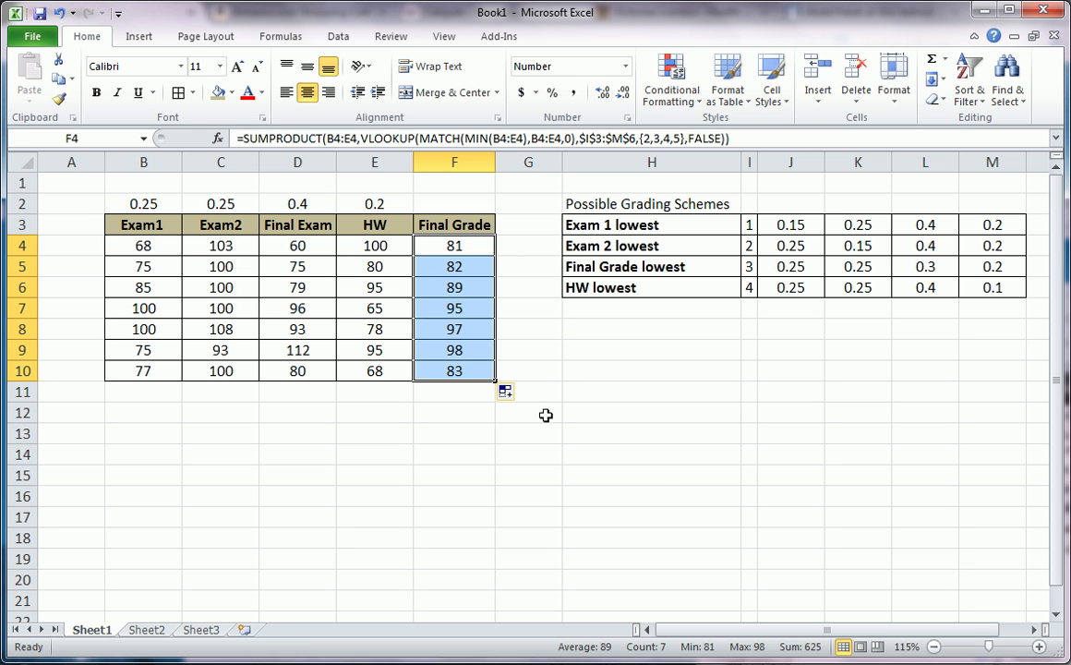
{"action": "left_click", "coordinate": [594, 450]}
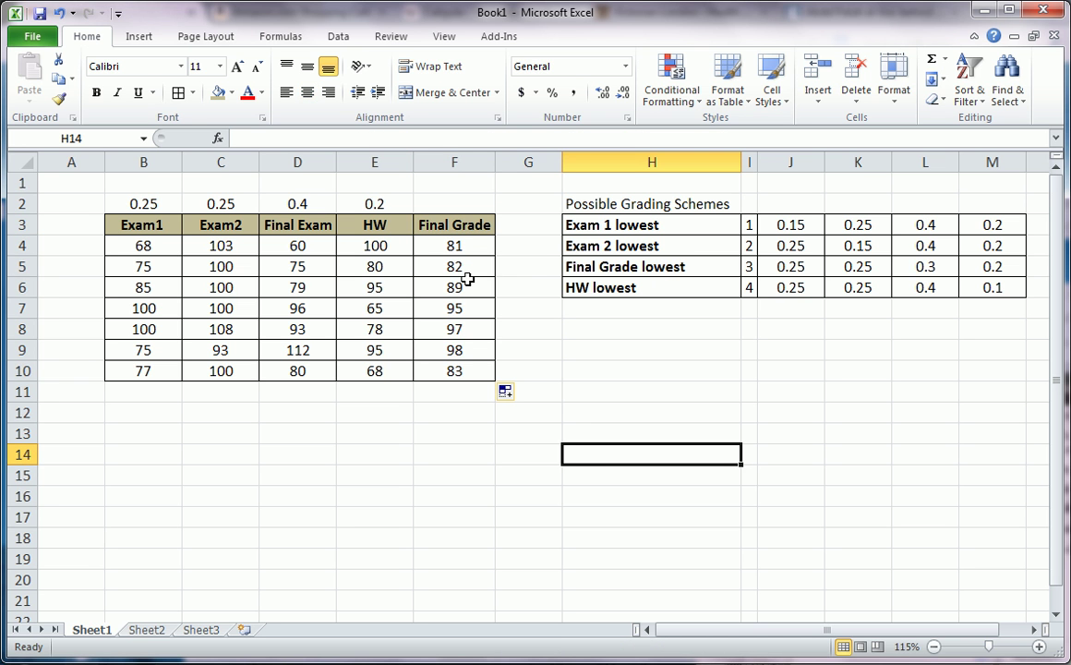
- Delete the weight values from B2:E2
{"action": "left_click_drag", "start_coordinate": [462, 246], "coordinate": [476, 370]}
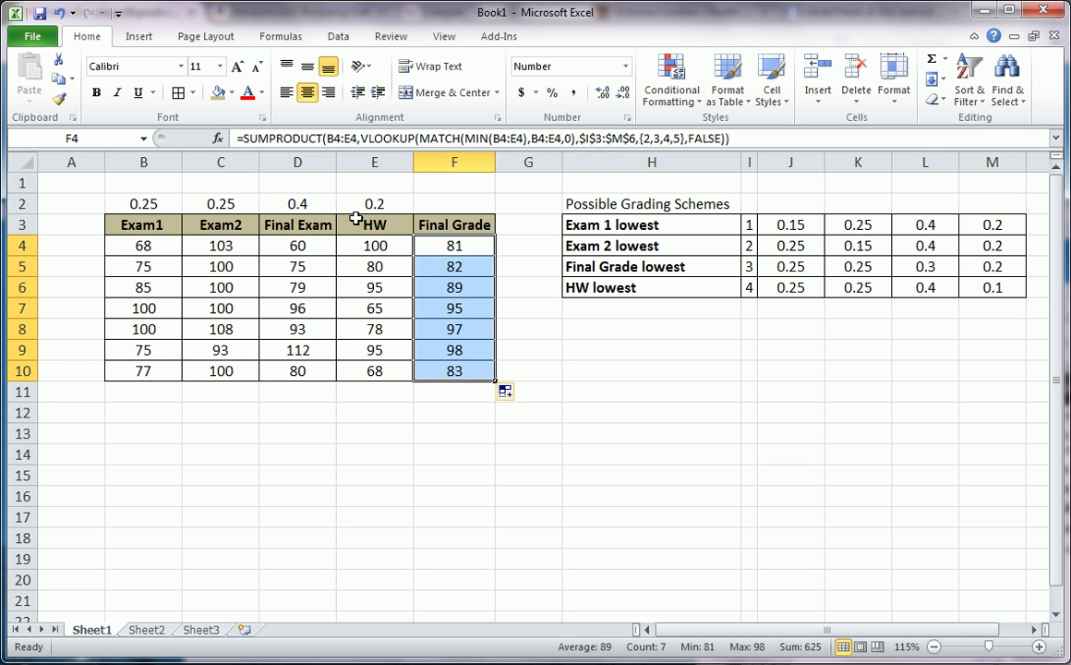
{"action": "left_click_drag", "start_coordinate": [375, 205], "coordinate": [159, 205]}
{"action": "key", "text": "Delete"}
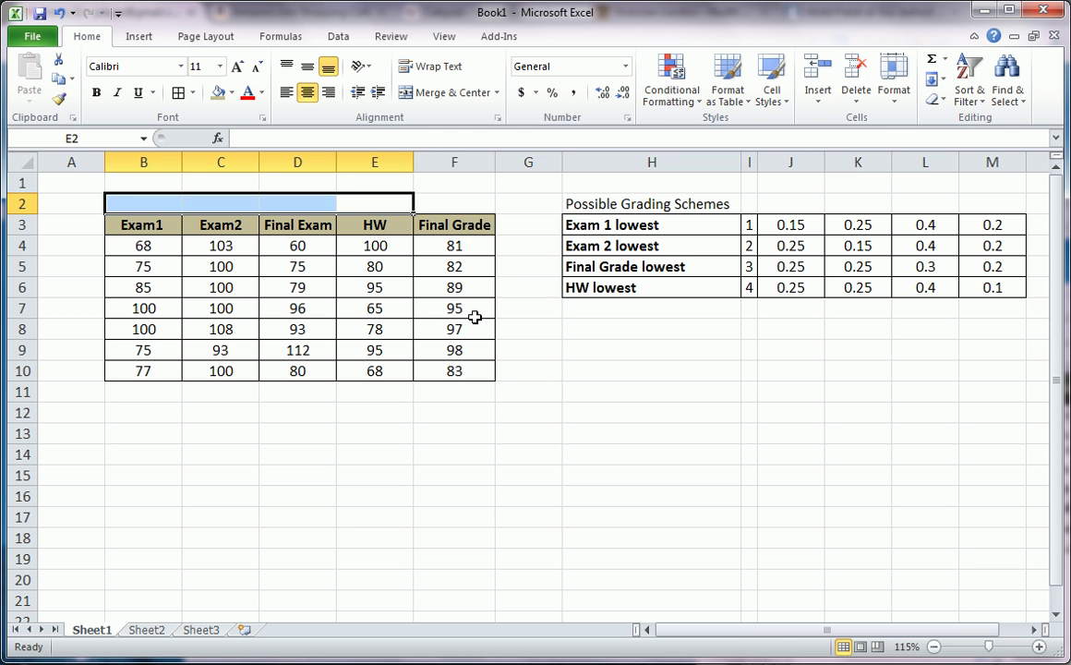
- In G4, enter =SUMPRODUCT(B4:E4,J5:M5) using row 4's scores and the Exam 2 lowest weights
{"action": "left_click", "coordinate": [471, 246]}
{"action": "left_click", "coordinate": [529, 246]}
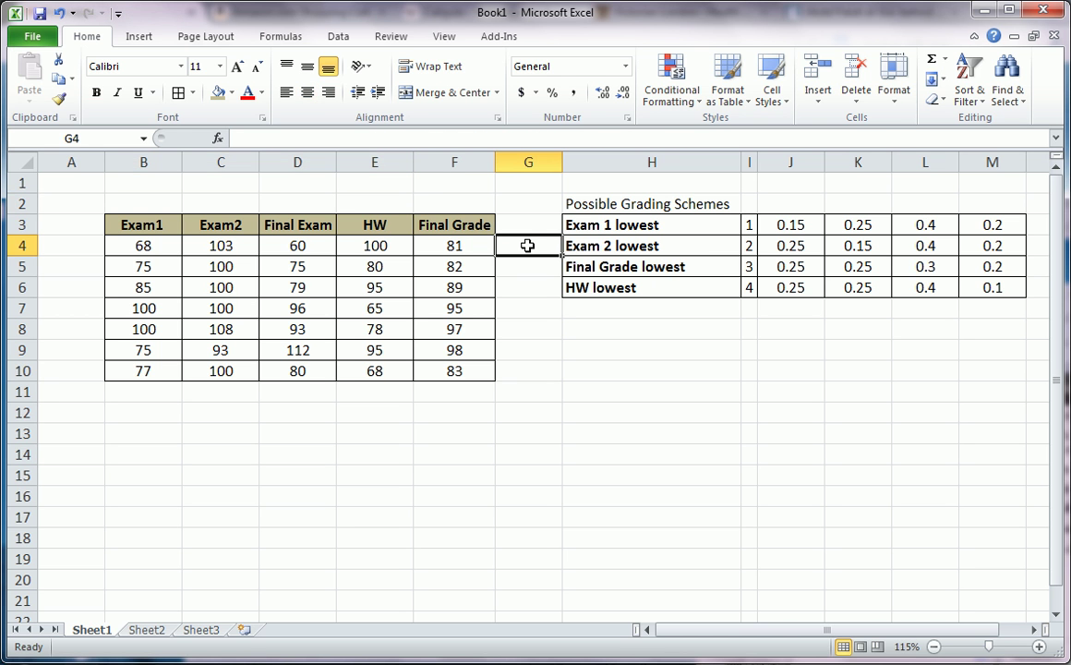
{"action": "type", "text": "=sum"}
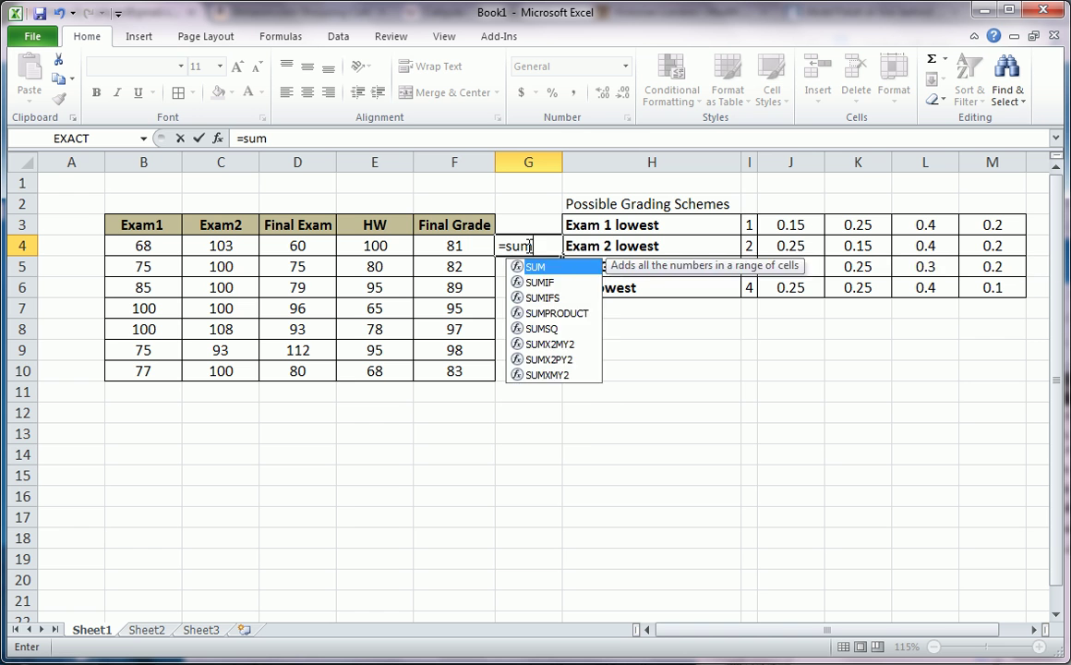
{"action": "type", "text": "r"}
{"action": "key", "text": "BackSpace"}
{"action": "type", "text": "prod"}
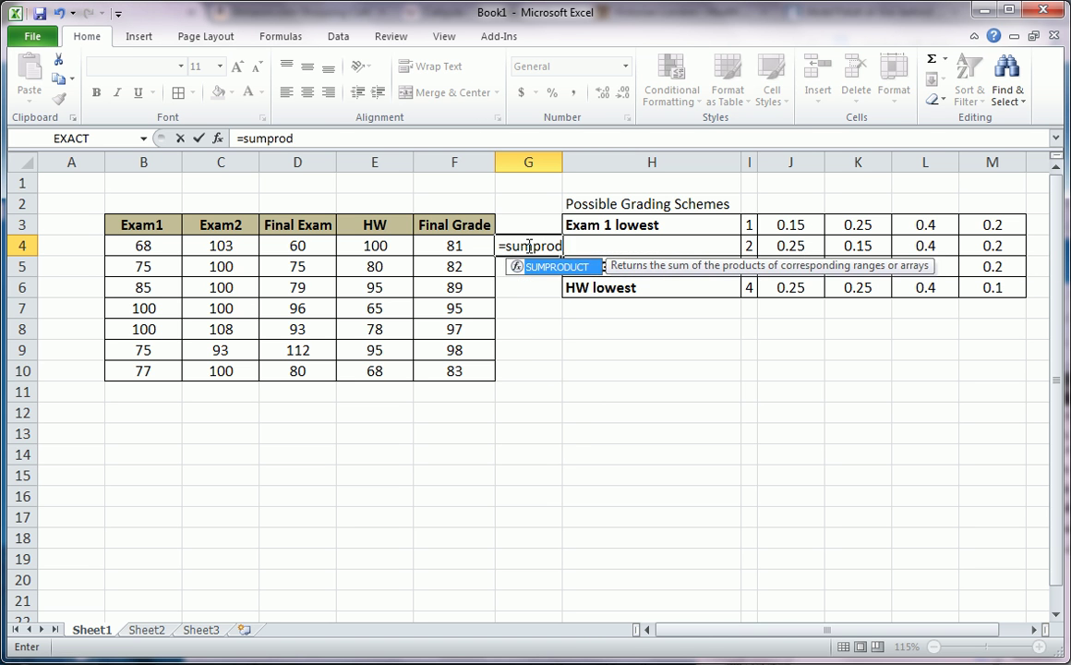
{"action": "type", "text": "c"}
{"action": "key", "text": "BackSpace"}
{"action": "type", "text": "uct("}
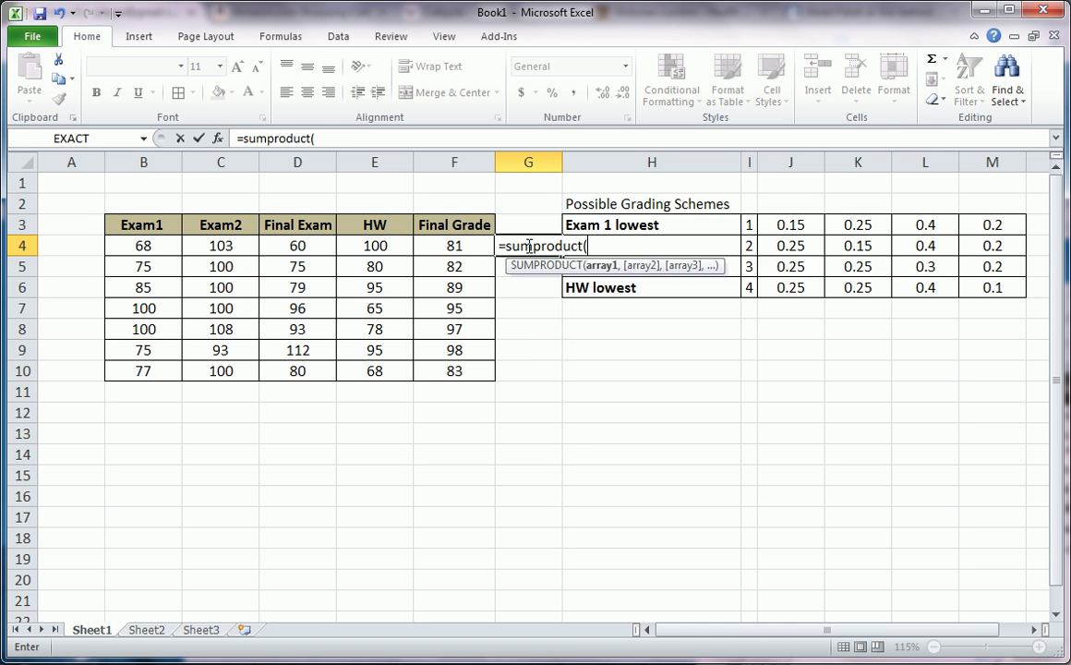
{"action": "left_click_drag", "start_coordinate": [164, 246], "coordinate": [357, 247]}
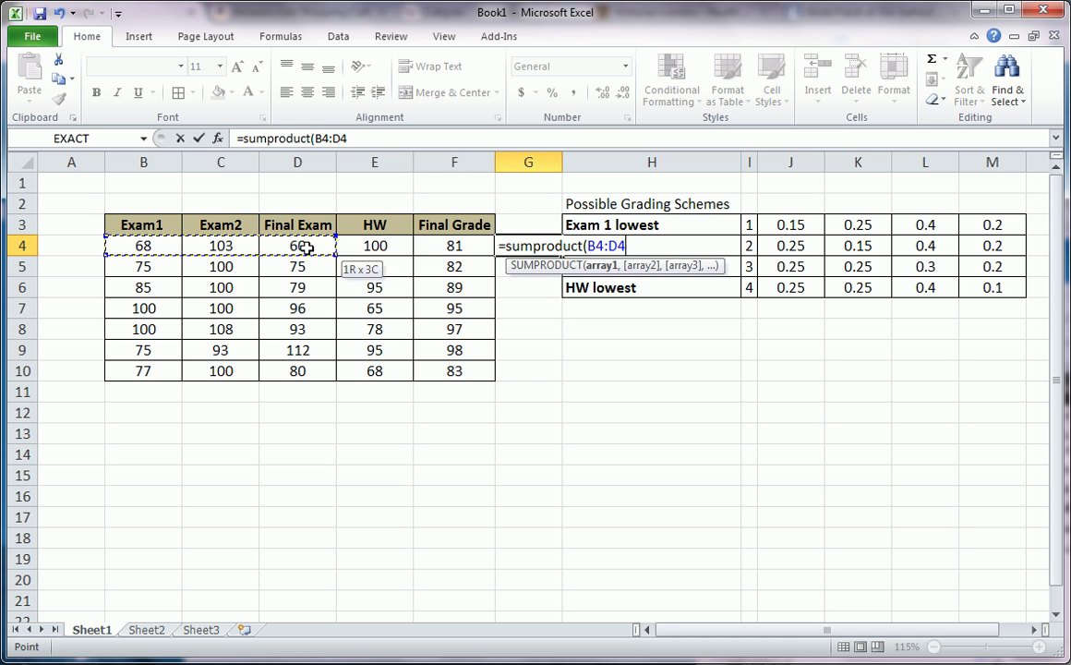
{"action": "type", "text": ","}
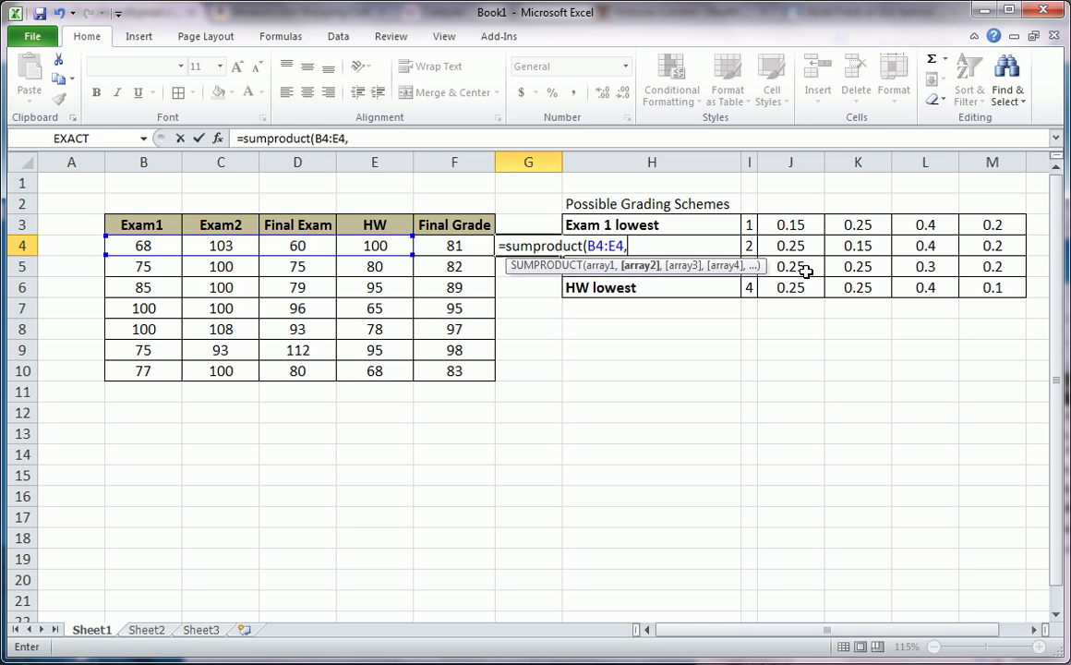
{"action": "left_click_drag", "start_coordinate": [803, 270], "coordinate": [968, 270]}
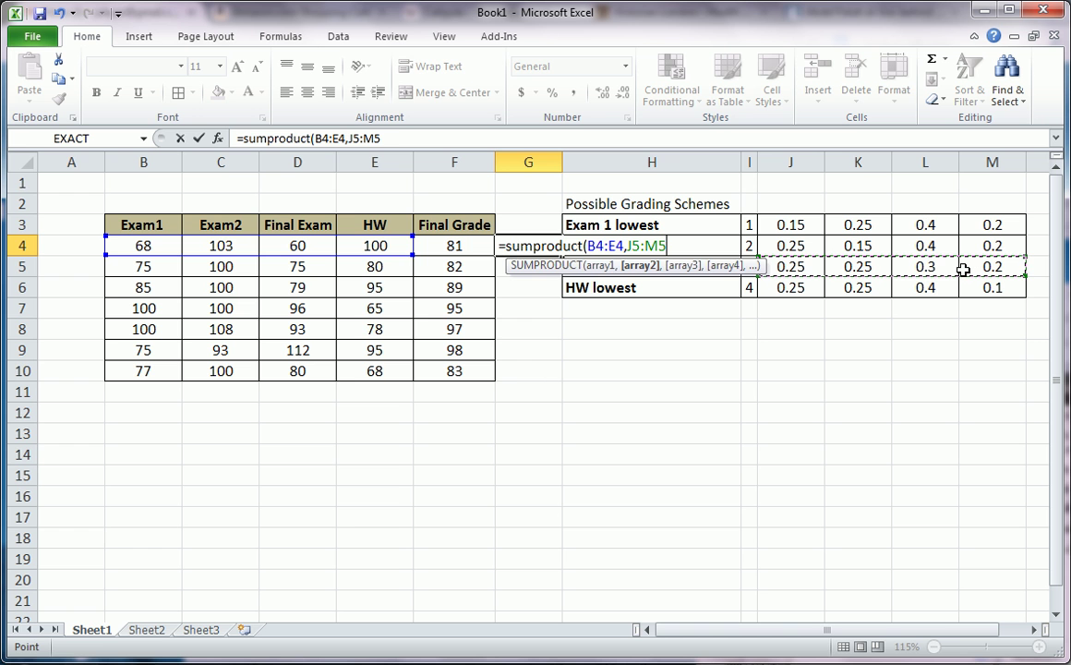
{"action": "type", "text": ")"}
{"action": "key", "text": "Return"}
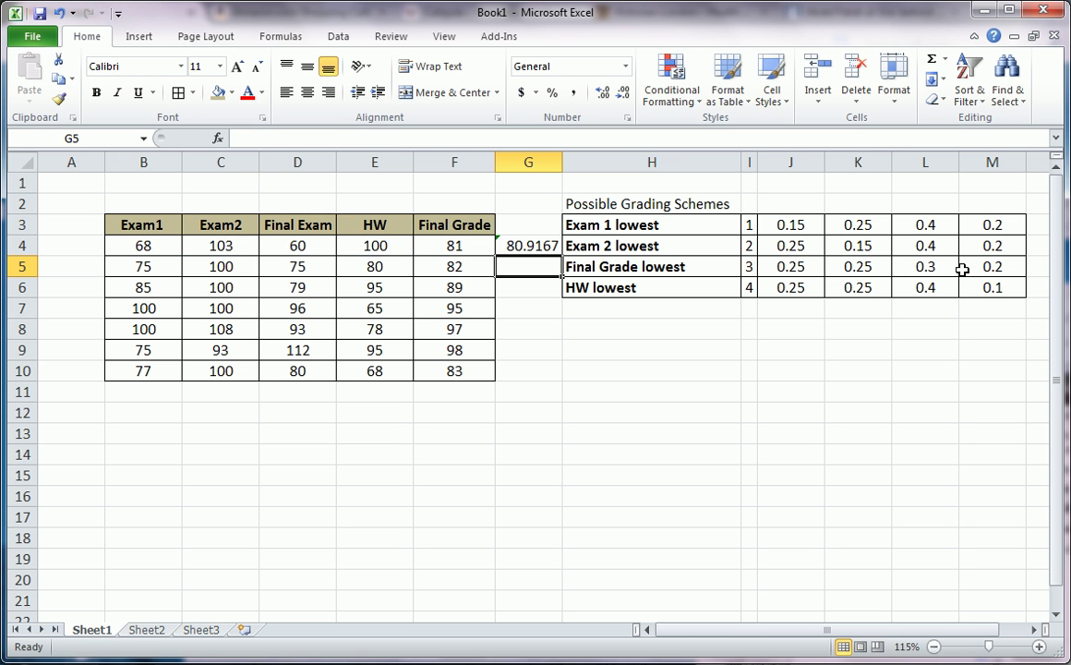
- Adjust G4's decimal places so the check shows 81, and center it
{"action": "left_click", "coordinate": [531, 246]}
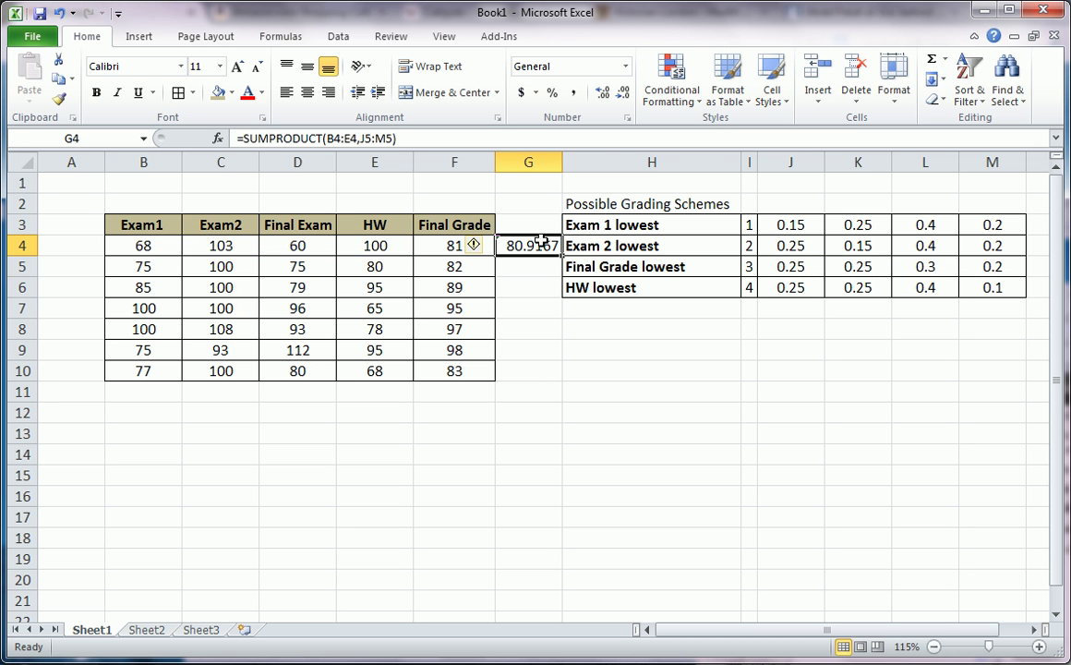
{"action": "left_click", "coordinate": [624, 94]}
{"action": "left_click", "coordinate": [623, 94]}
{"action": "left_click", "coordinate": [623, 93]}
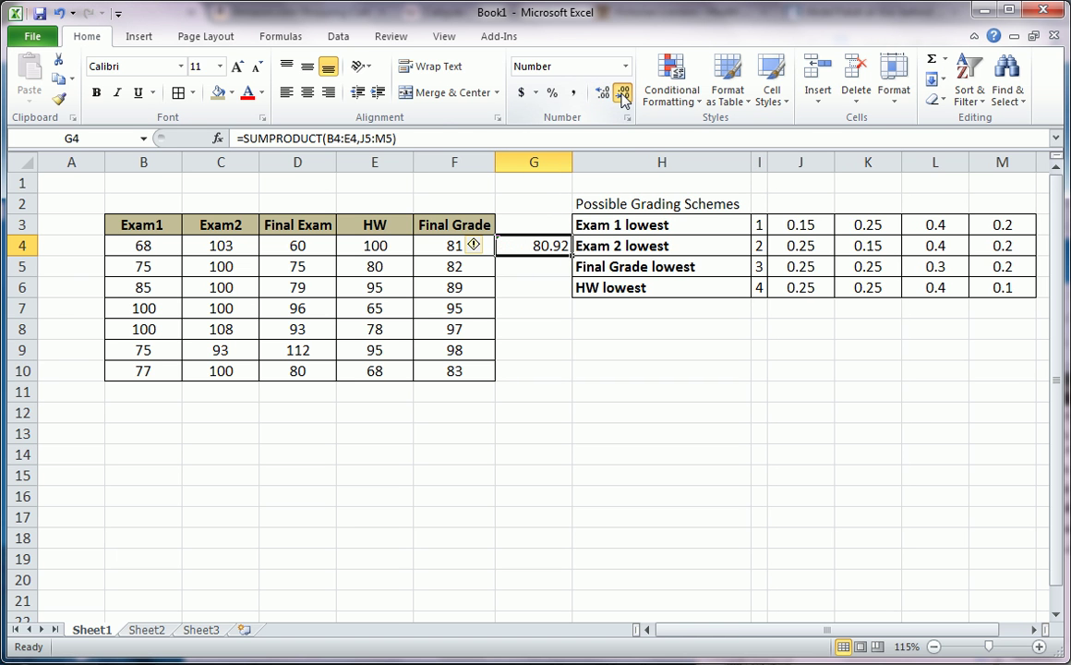
{"action": "left_click", "coordinate": [623, 93]}
{"action": "left_click", "coordinate": [307, 92]}
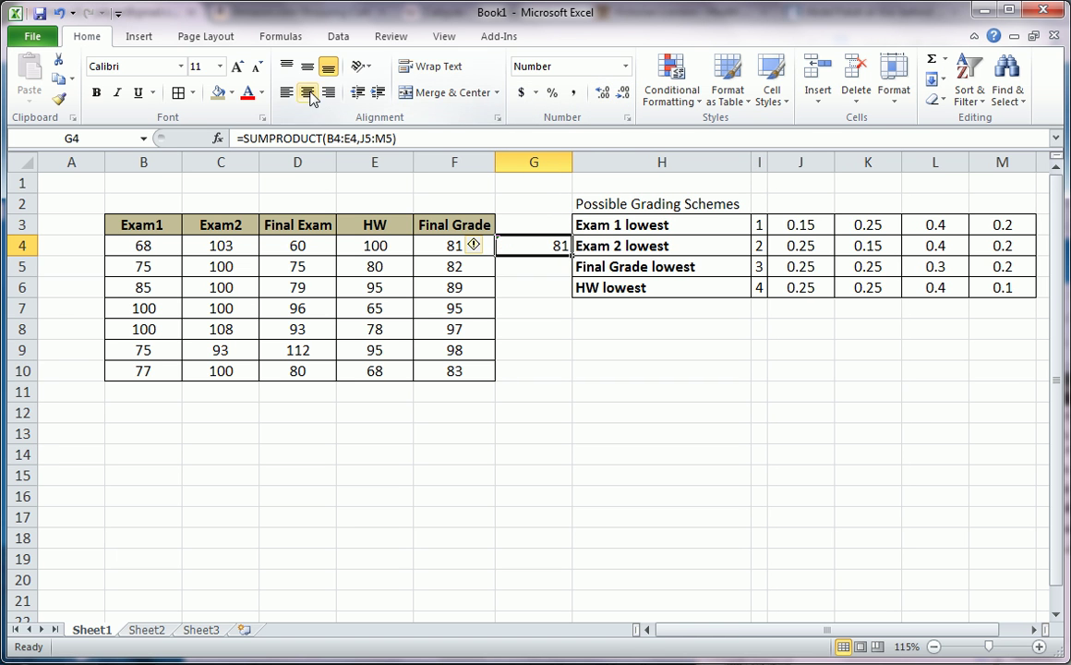
- In G10, enter a SUMPRODUCT of row 10's scores and the HW lowest weights
{"action": "left_click", "coordinate": [601, 394]}
{"action": "left_click", "coordinate": [537, 366]}
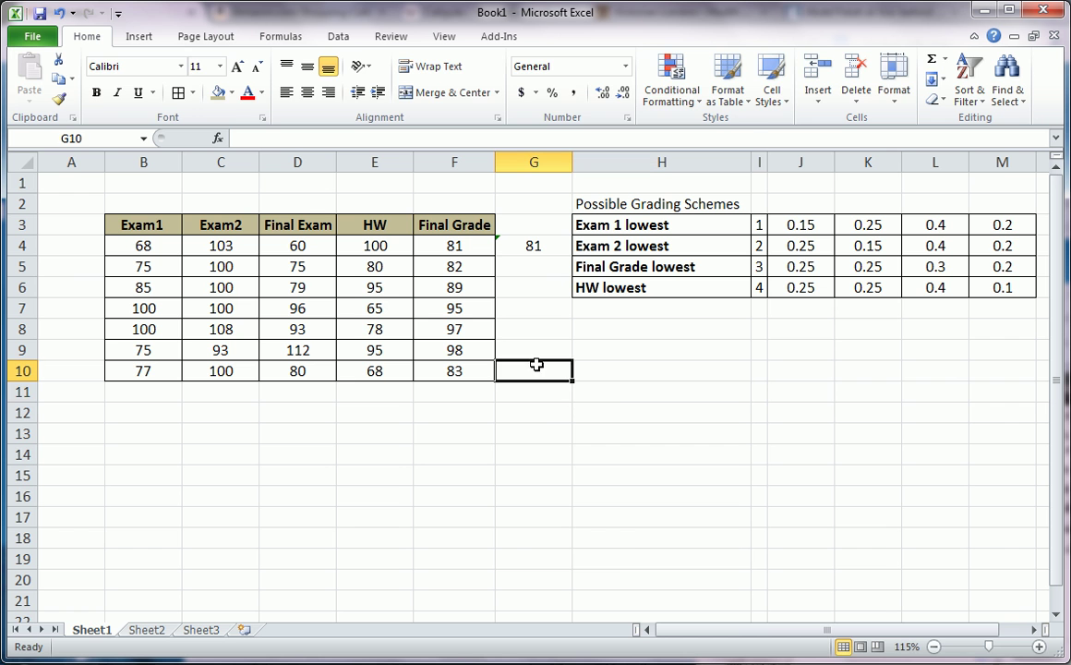
{"action": "type", "text": "=sumprod"}
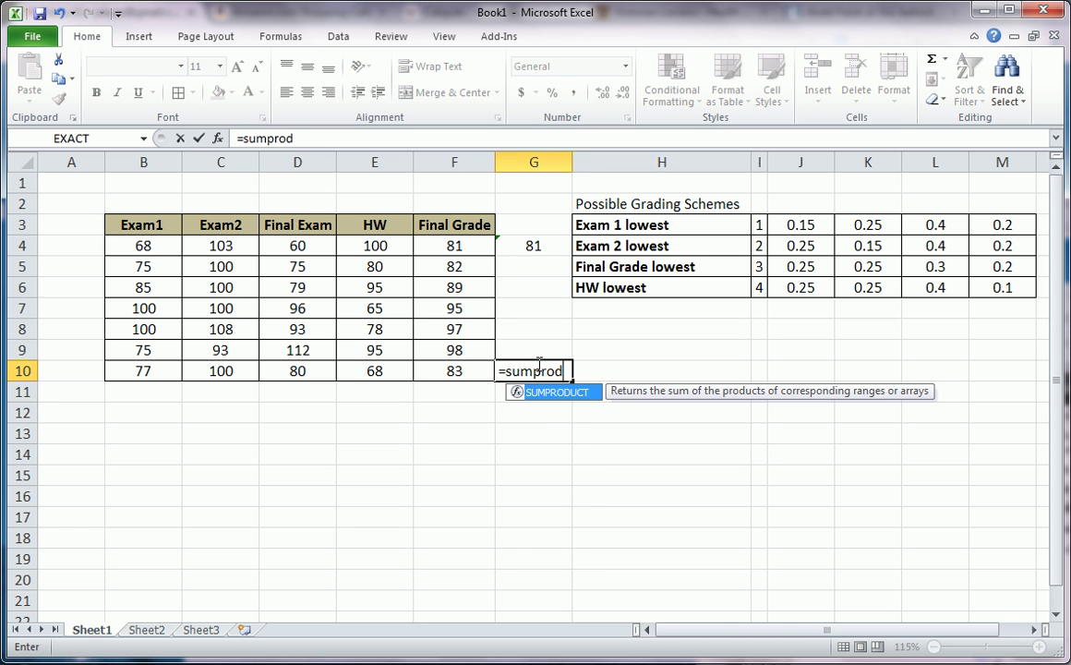
{"action": "type", "text": "uct("}
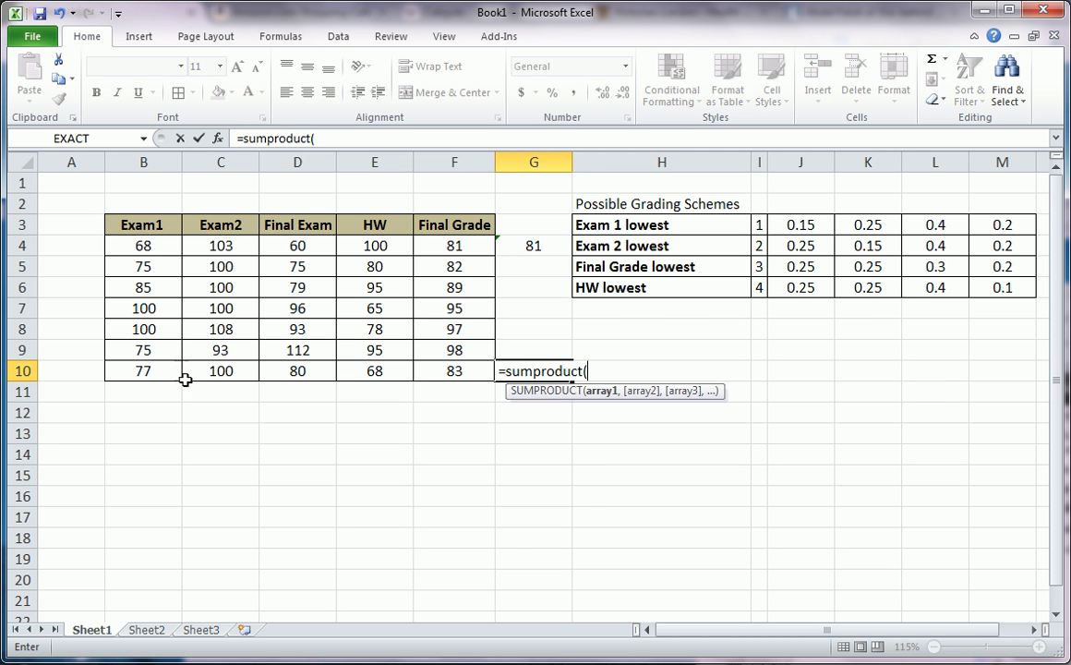
{"action": "left_click_drag", "start_coordinate": [151, 370], "coordinate": [393, 371]}
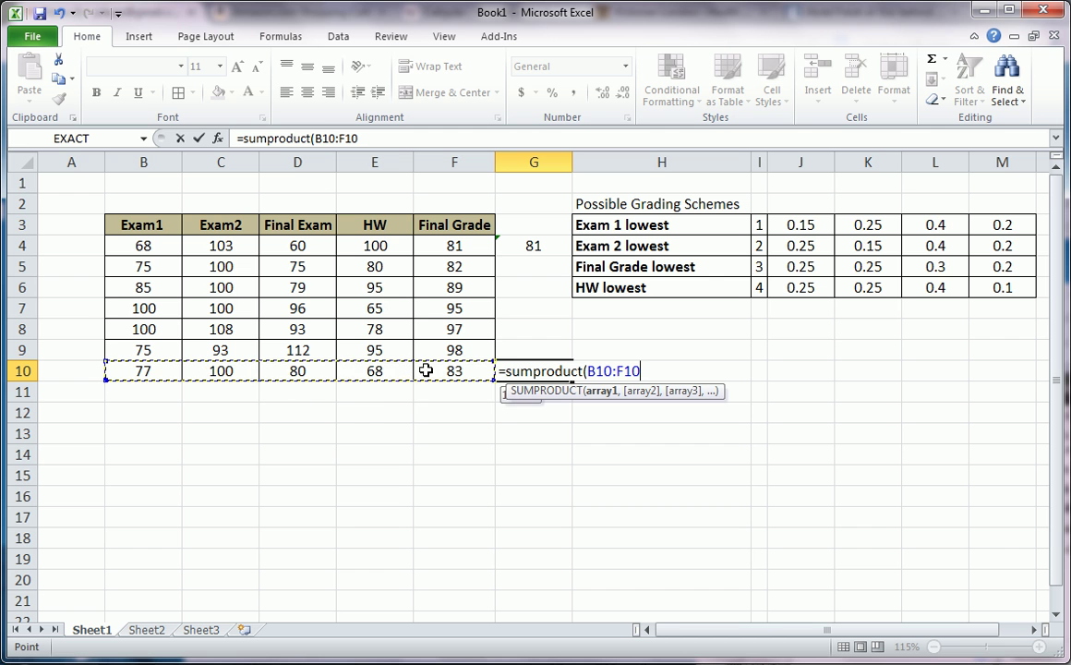
{"action": "type", "text": ","}
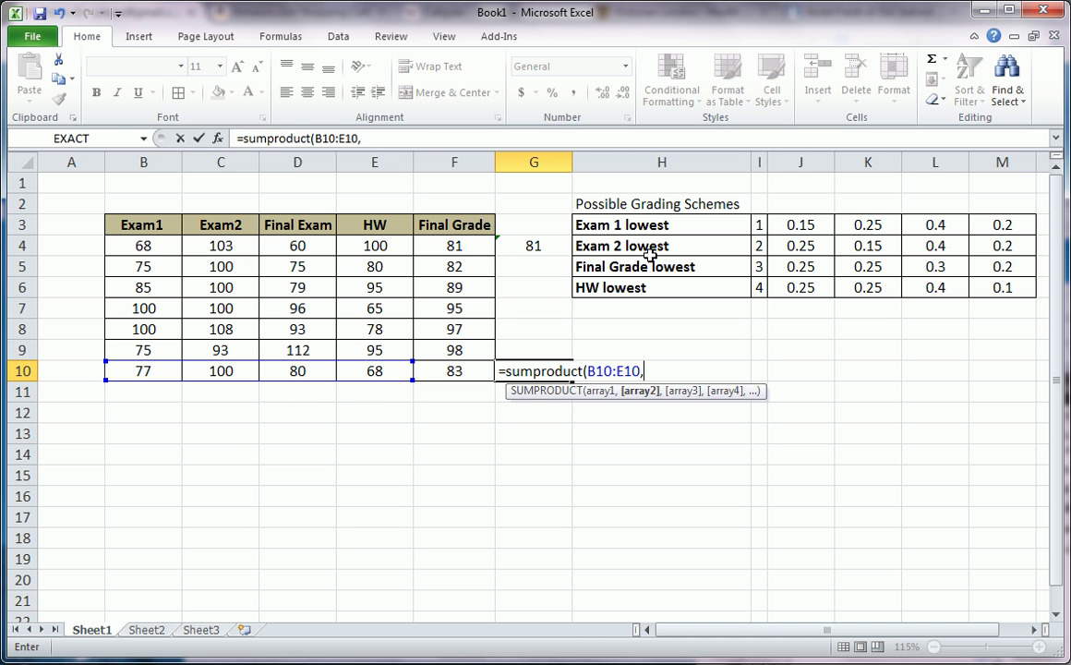
{"action": "left_click_drag", "start_coordinate": [671, 304], "coordinate": [647, 282]}
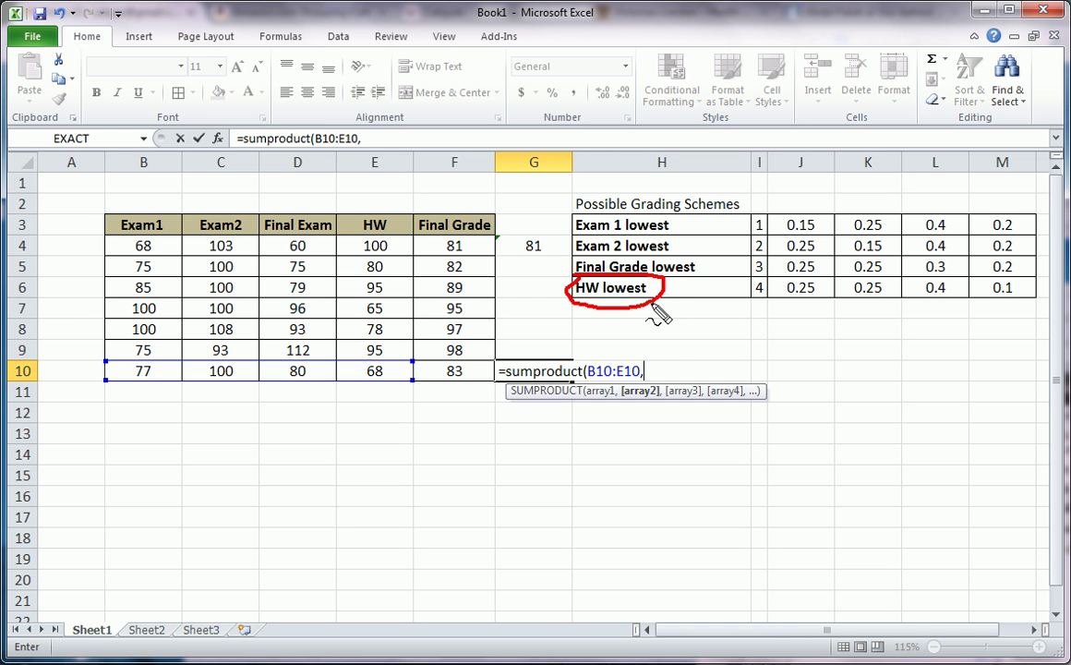
{"action": "key", "text": "Escape"}
{"action": "left_click_drag", "start_coordinate": [800, 288], "coordinate": [977, 285]}
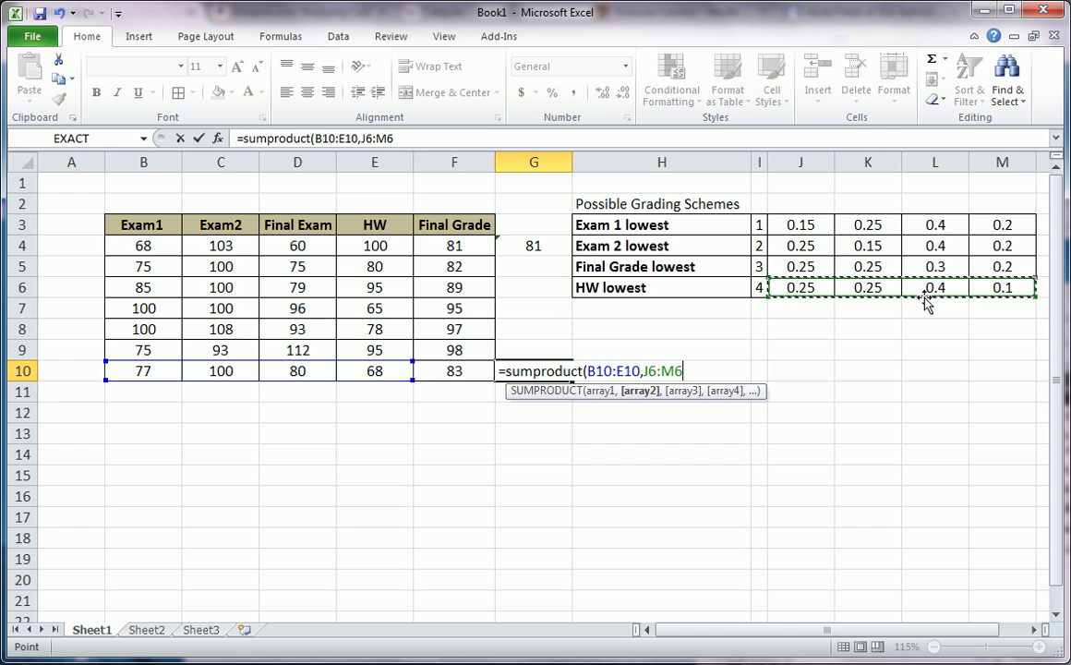
{"action": "type", "text": ")"}
{"action": "key", "text": "Return"}
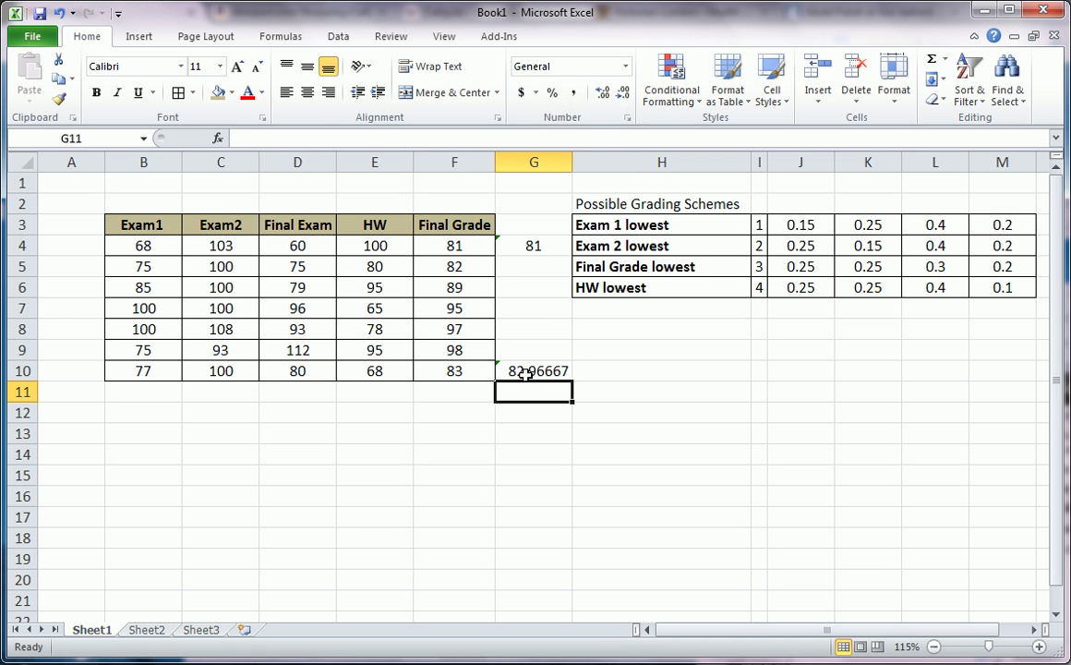
- Reduce G10's decimals until it shows 83, and center it
{"action": "left_click", "coordinate": [520, 374]}
{"action": "left_click", "coordinate": [602, 92]}
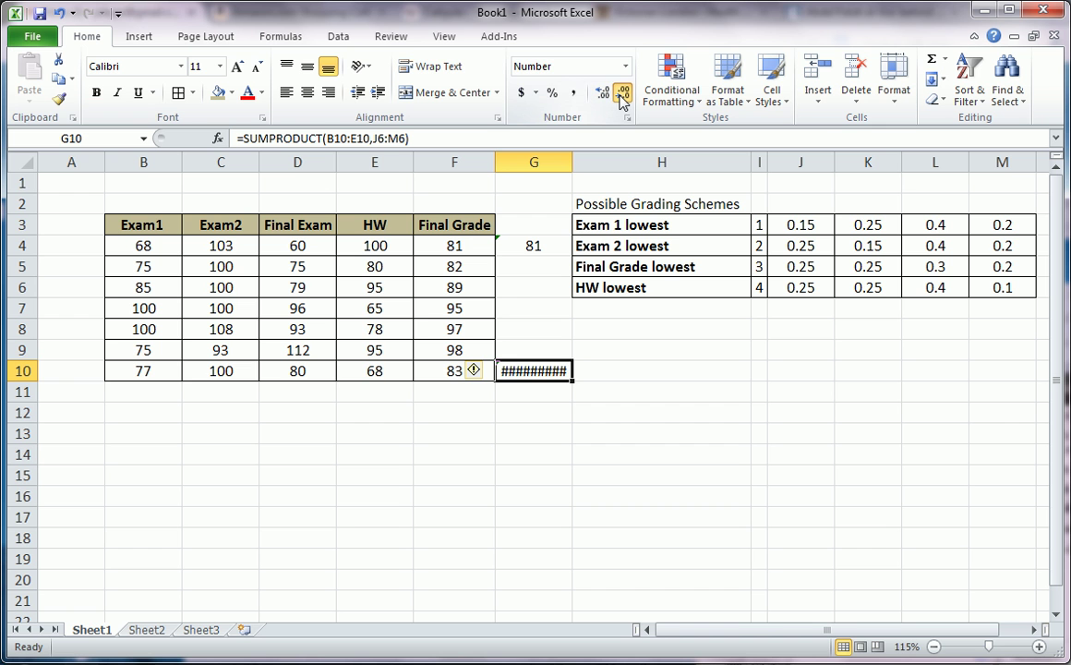
{"action": "left_click", "coordinate": [624, 92]}
{"action": "left_click", "coordinate": [623, 93]}
{"action": "left_click", "coordinate": [623, 92]}
{"action": "left_click", "coordinate": [623, 92]}
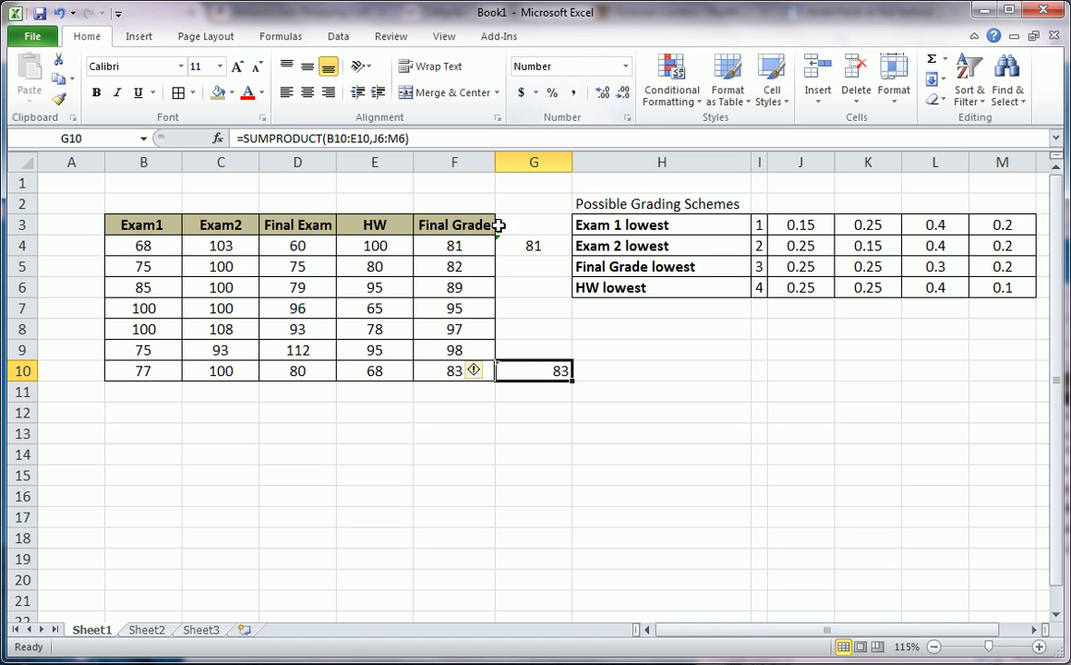
{"action": "left_click", "coordinate": [307, 92]}
- Compare against F10's Final Grade formula, then select the check cells G4:G10
{"action": "left_click", "coordinate": [457, 370]}
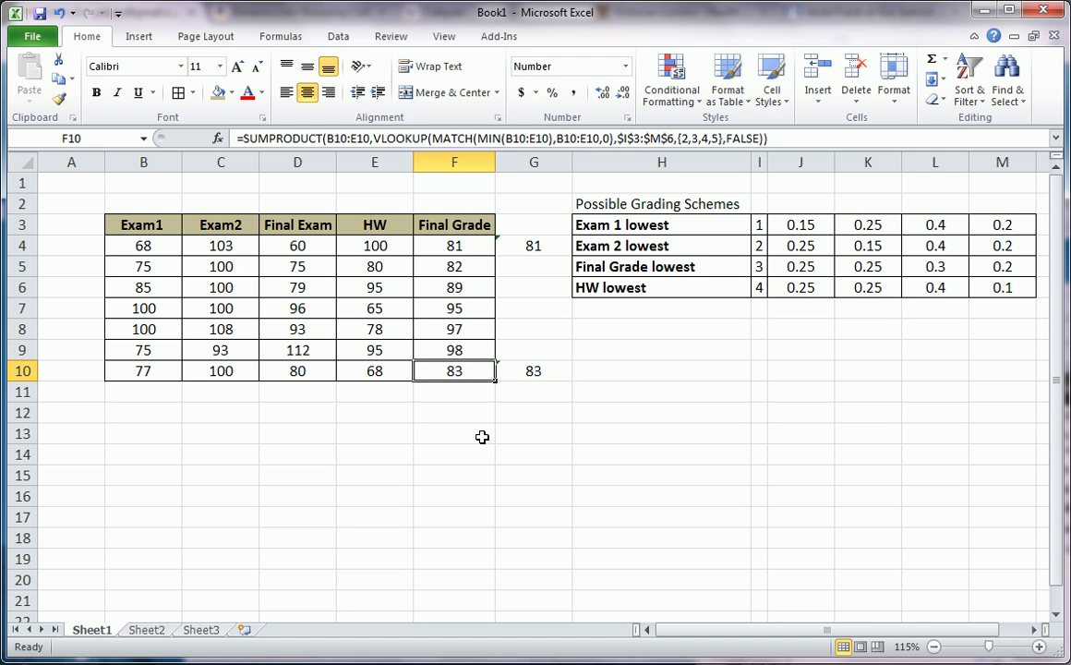
{"action": "left_click", "coordinate": [487, 437]}
{"action": "left_click_drag", "start_coordinate": [533, 243], "coordinate": [528, 369]}
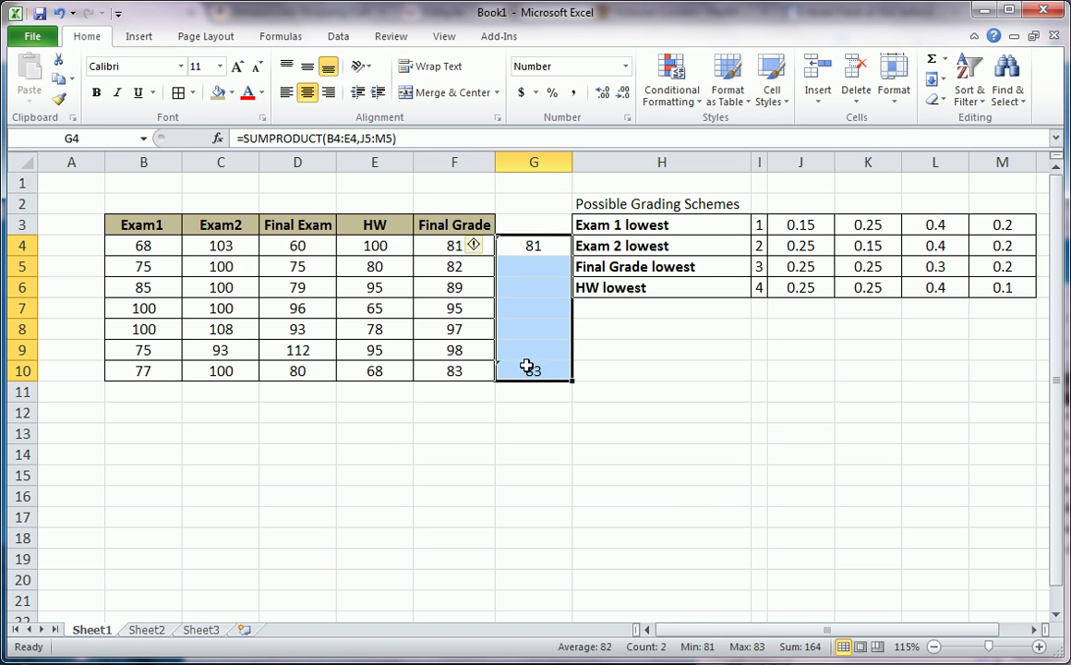
- Delete the G4:G10 spot-check values and review the Final Grade formulas in F4 and F10
{"action": "key", "text": "Delete"}
{"action": "left_click", "coordinate": [446, 248]}
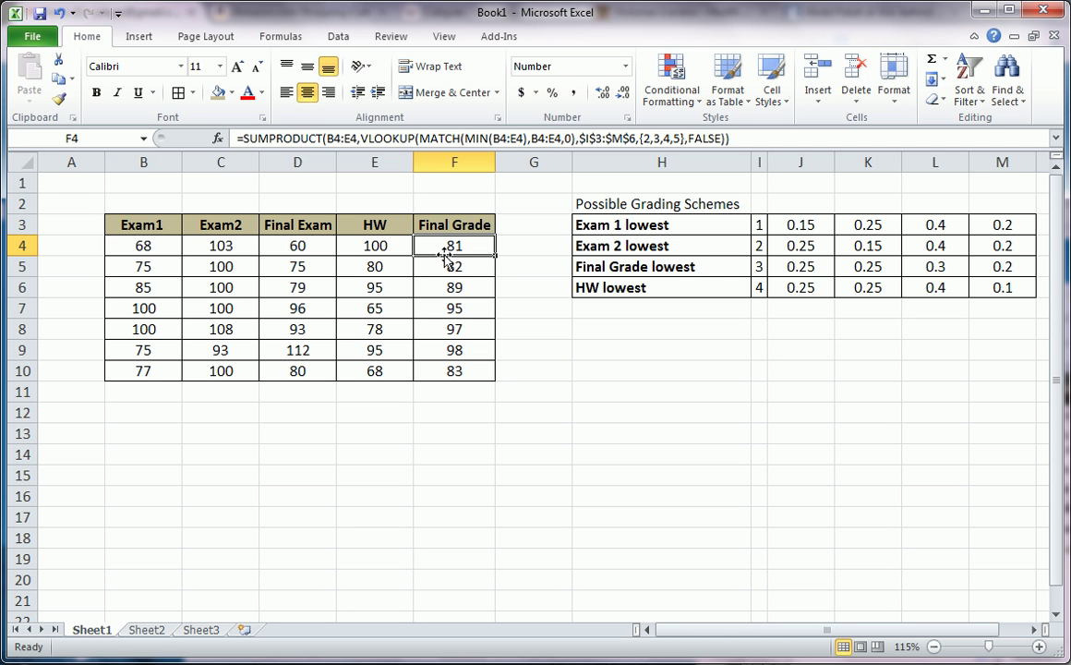
{"action": "type", "text": "~"}
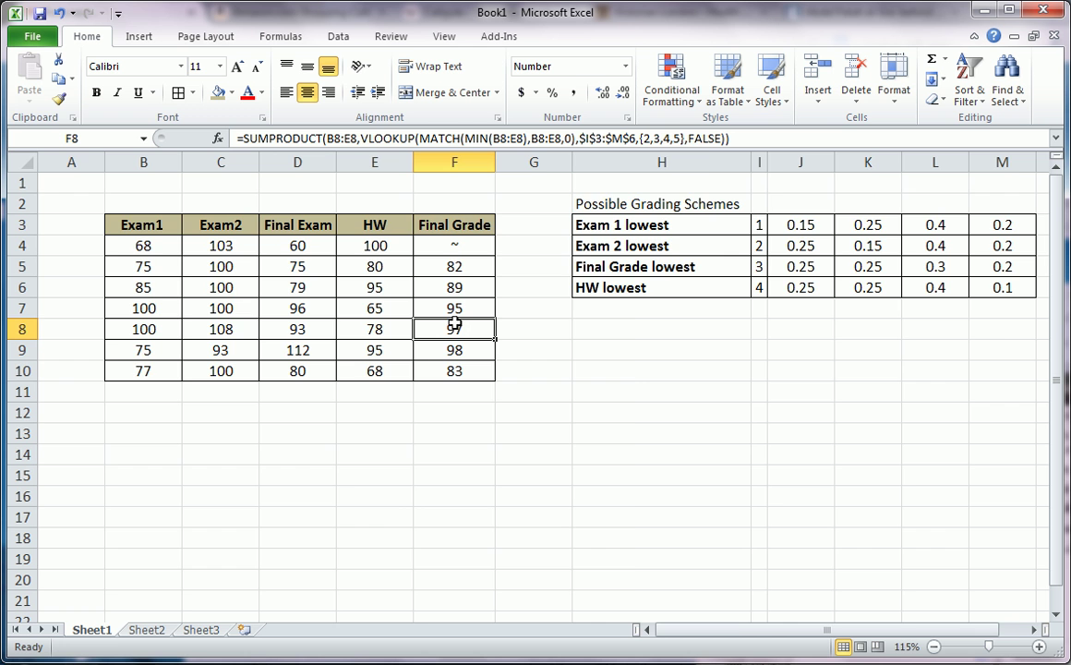
{"action": "key", "text": "ctrl+z"}
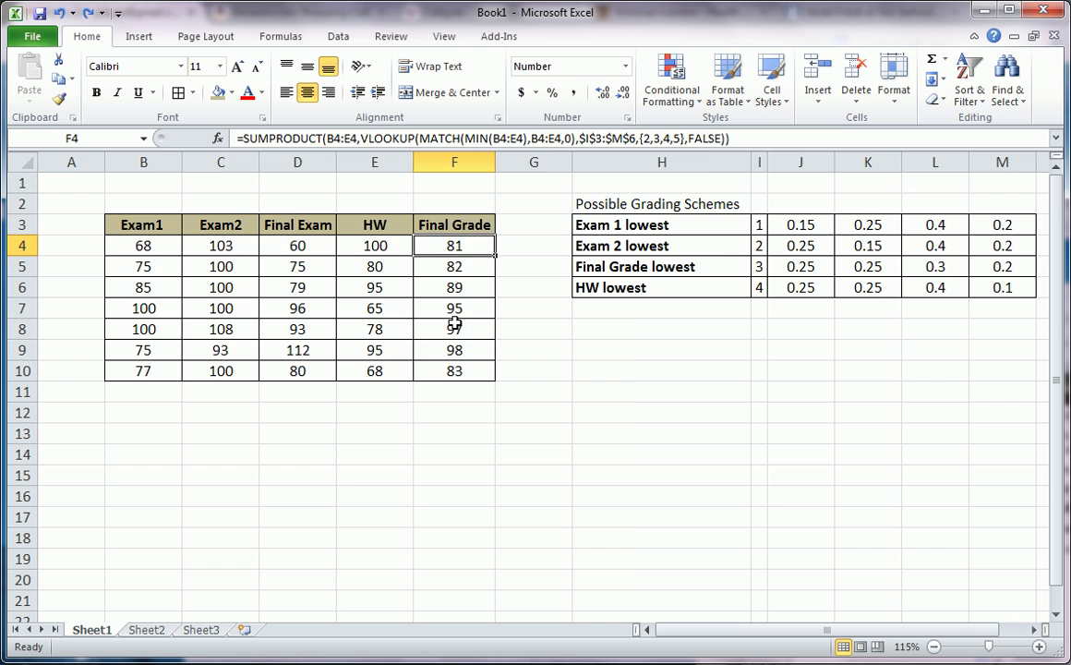
{"action": "key", "text": "ctrl+grave"}
{"action": "key", "text": "ctrl+grave"}
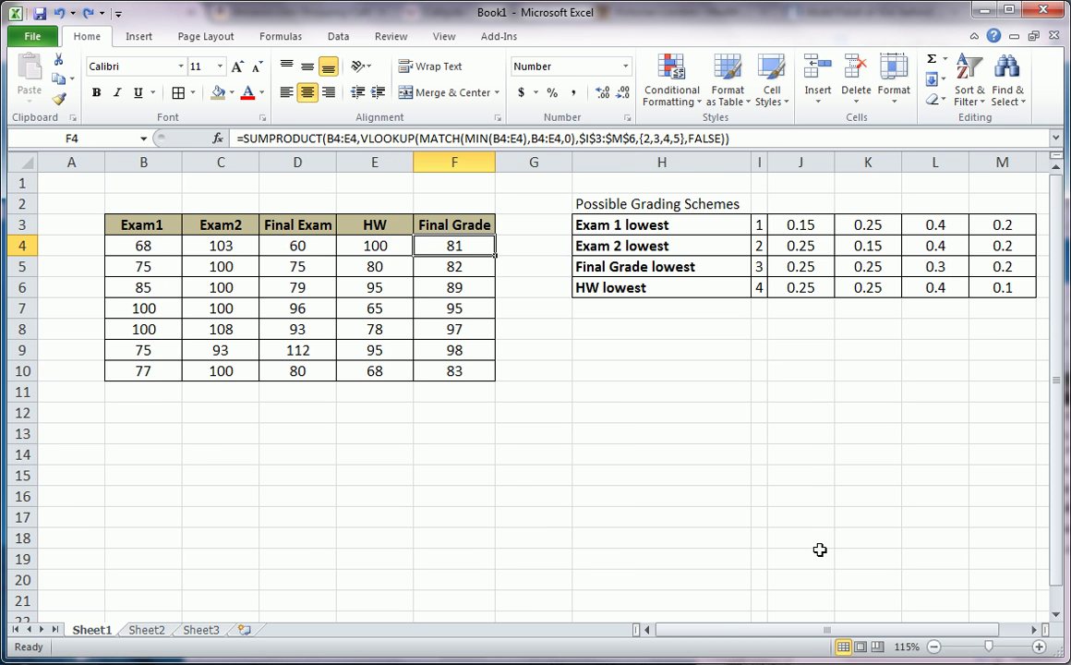
{"action": "left_click", "coordinate": [471, 372]}
{"action": "left_click", "coordinate": [427, 242]}
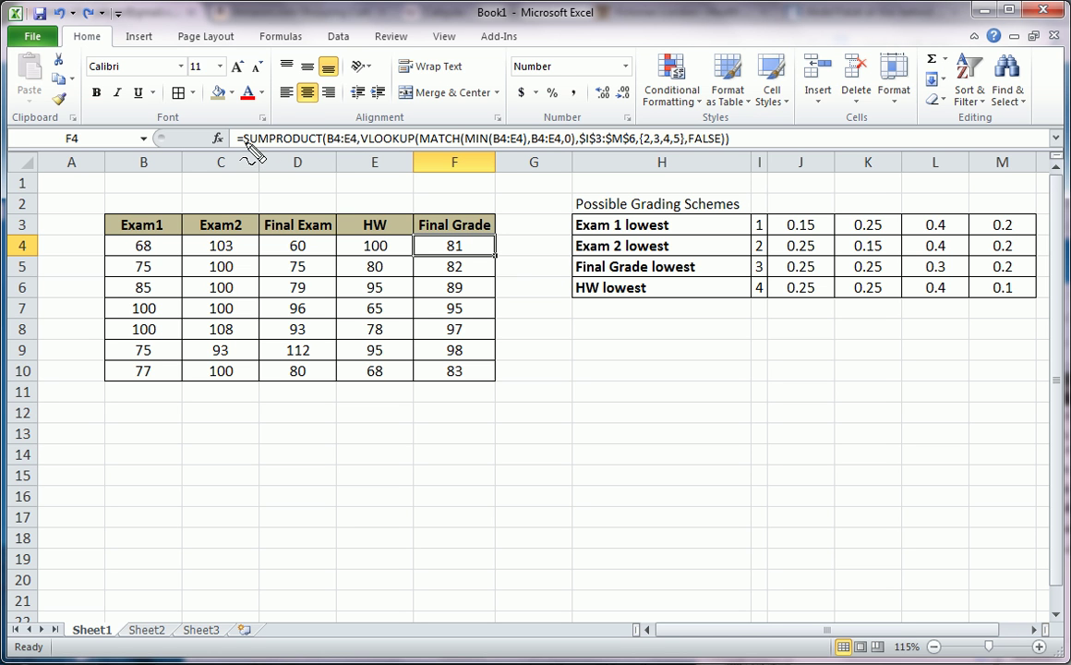
- In red ink, underline SUMPRODUCT, circle row 4's scores for B4:E4, and circle the VLOOKUP part
{"action": "mouse_move", "coordinate": [240, 145]}
{"action": "left_mouse_down"}
{"action": "mouse_move", "coordinate": [323, 153]}
{"action": "mouse_move", "coordinate": [366, 143]}
{"action": "mouse_move", "coordinate": [346, 150]}
{"action": "mouse_move", "coordinate": [318, 134]}
{"action": "left_mouse_up"}
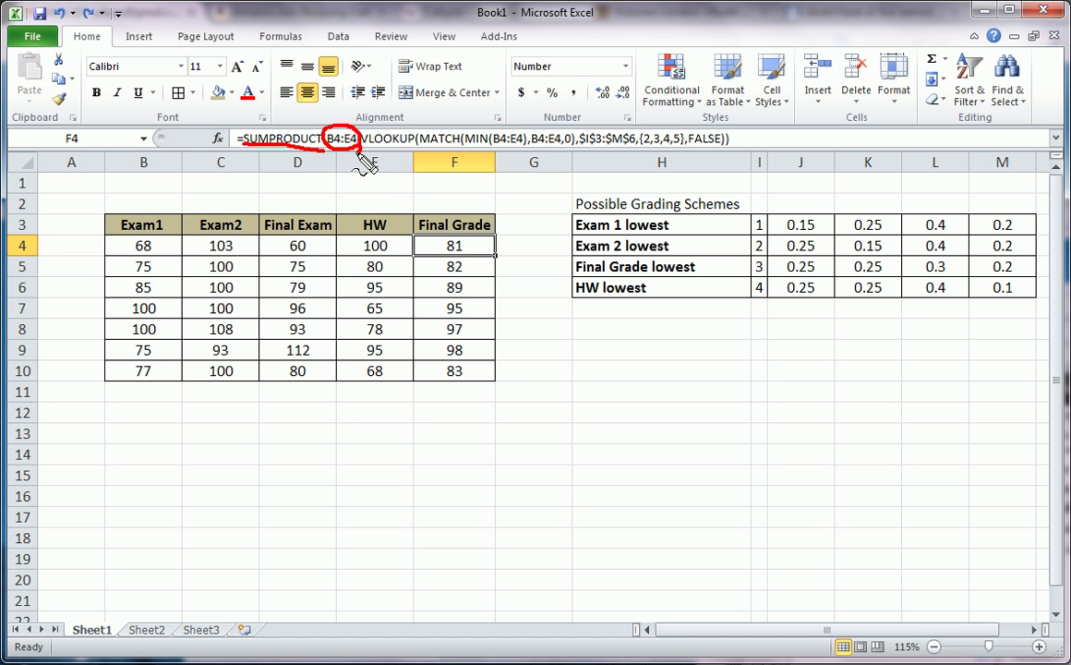
{"action": "mouse_move", "coordinate": [120, 234]}
{"action": "left_mouse_down"}
{"action": "mouse_move", "coordinate": [407, 248]}
{"action": "mouse_move", "coordinate": [392, 257]}
{"action": "mouse_move", "coordinate": [198, 256]}
{"action": "mouse_move", "coordinate": [122, 251]}
{"action": "mouse_move", "coordinate": [111, 233]}
{"action": "left_mouse_up"}
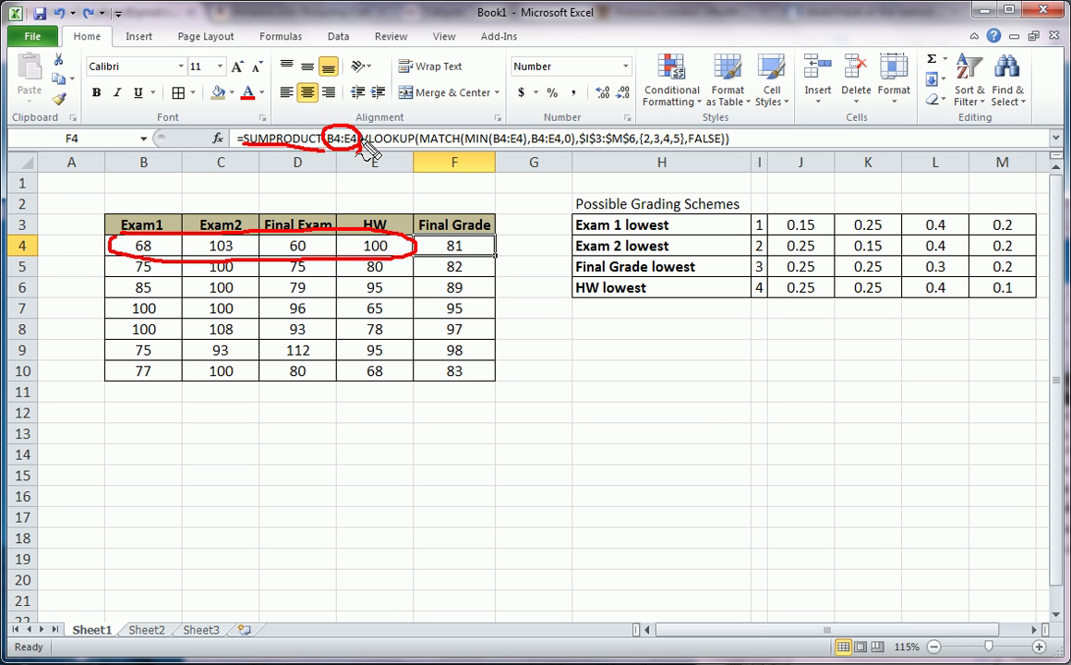
{"action": "mouse_move", "coordinate": [366, 140]}
{"action": "left_mouse_down"}
{"action": "mouse_move", "coordinate": [462, 115]}
{"action": "mouse_move", "coordinate": [628, 110]}
{"action": "mouse_move", "coordinate": [729, 157]}
{"action": "mouse_move", "coordinate": [591, 182]}
{"action": "mouse_move", "coordinate": [369, 161]}
{"action": "mouse_move", "coordinate": [337, 139]}
{"action": "mouse_move", "coordinate": [365, 128]}
{"action": "left_mouse_up"}
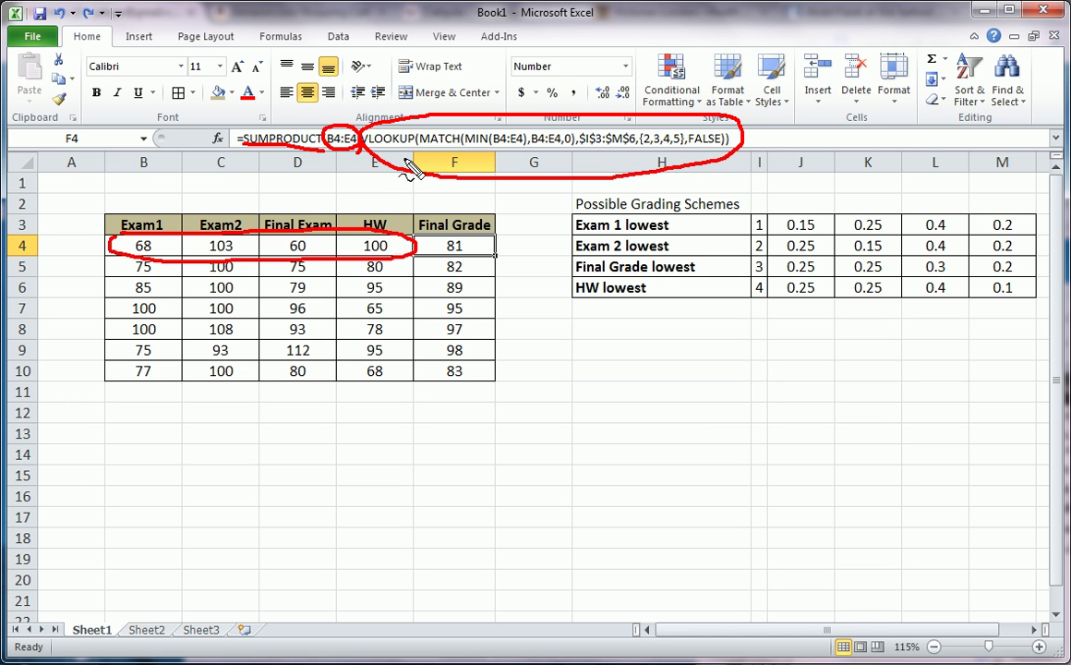
- Tick scheme numbers 1–4, underline MIN(B4:E4), and circle the lowest score 60 in D4
{"action": "left_click_drag", "start_coordinate": [754, 223], "coordinate": [769, 221]}
{"action": "mouse_move", "coordinate": [755, 243]}
{"action": "left_mouse_down"}
{"action": "mouse_move", "coordinate": [766, 242]}
{"action": "mouse_move", "coordinate": [766, 288]}
{"action": "left_mouse_up"}
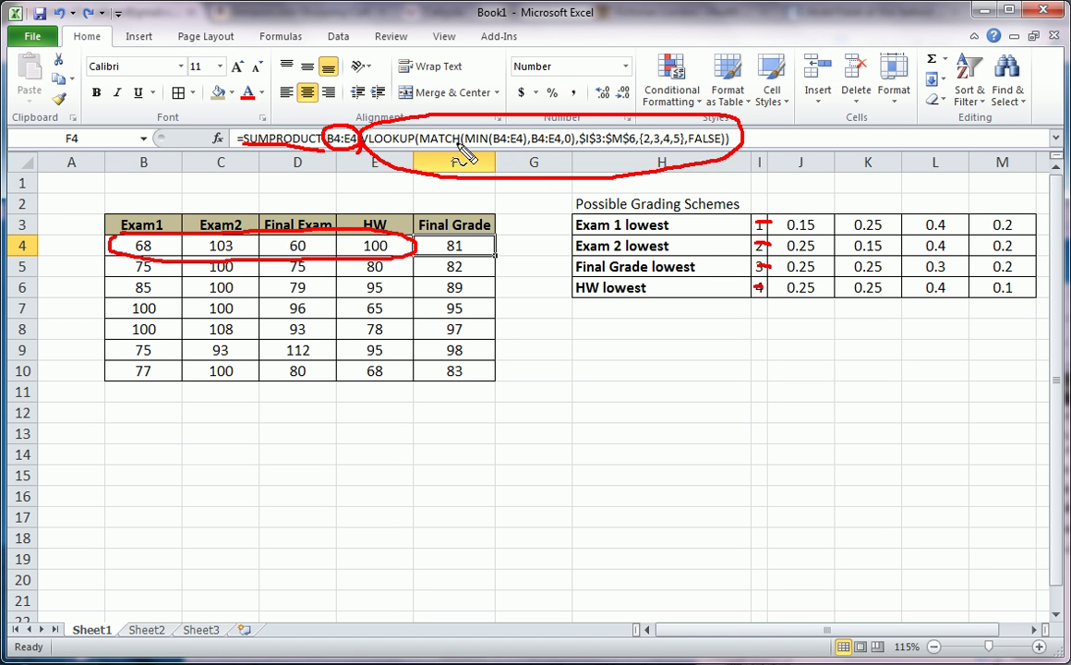
{"action": "left_click_drag", "start_coordinate": [466, 146], "coordinate": [524, 146]}
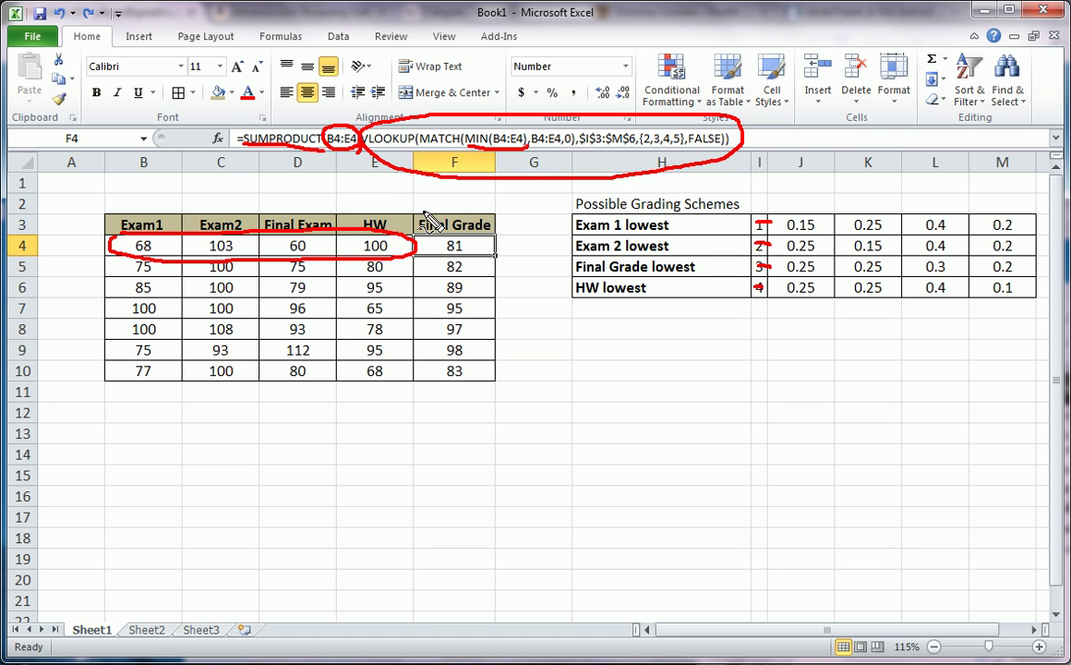
{"action": "mouse_move", "coordinate": [302, 238]}
{"action": "left_mouse_down"}
{"action": "mouse_move", "coordinate": [317, 258]}
{"action": "mouse_move", "coordinate": [306, 268]}
{"action": "mouse_move", "coordinate": [289, 241]}
{"action": "left_mouse_up"}
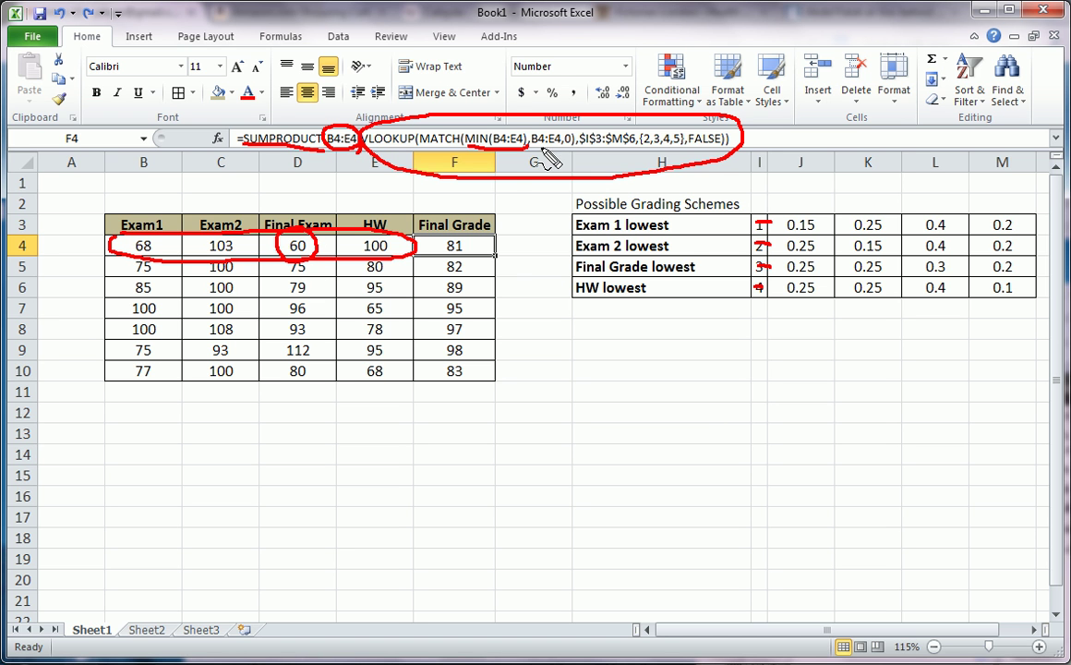
- Write red numbers 1–4 above the Exam1, Exam2, Final Exam and HW columns
{"action": "left_click_drag", "start_coordinate": [148, 211], "coordinate": [149, 226]}
{"action": "mouse_move", "coordinate": [212, 212]}
{"action": "left_mouse_down"}
{"action": "mouse_move", "coordinate": [242, 225]}
{"action": "mouse_move", "coordinate": [300, 212]}
{"action": "mouse_move", "coordinate": [285, 223]}
{"action": "left_mouse_up"}
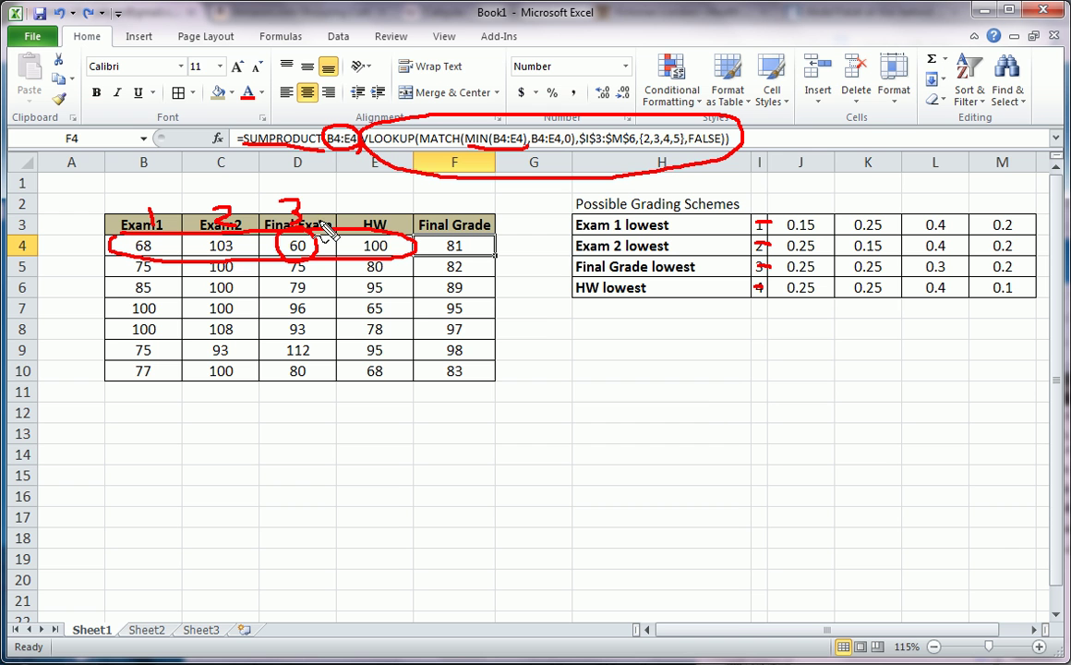
{"action": "mouse_move", "coordinate": [362, 207]}
{"action": "left_mouse_down"}
{"action": "mouse_move", "coordinate": [383, 219]}
{"action": "mouse_move", "coordinate": [379, 228]}
{"action": "left_mouse_up"}
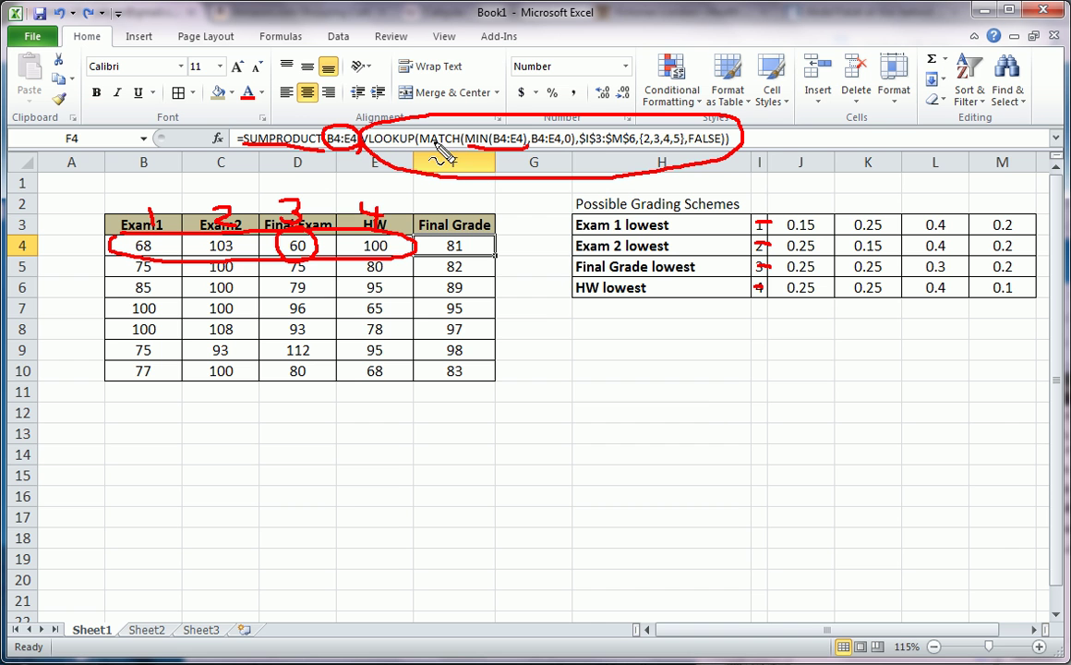
- Circle MATCH(MIN(B4:E4),B4:E4,0) in the formula and write its result, 3, beneath it
{"action": "left_click_drag", "start_coordinate": [423, 140], "coordinate": [503, 164]}
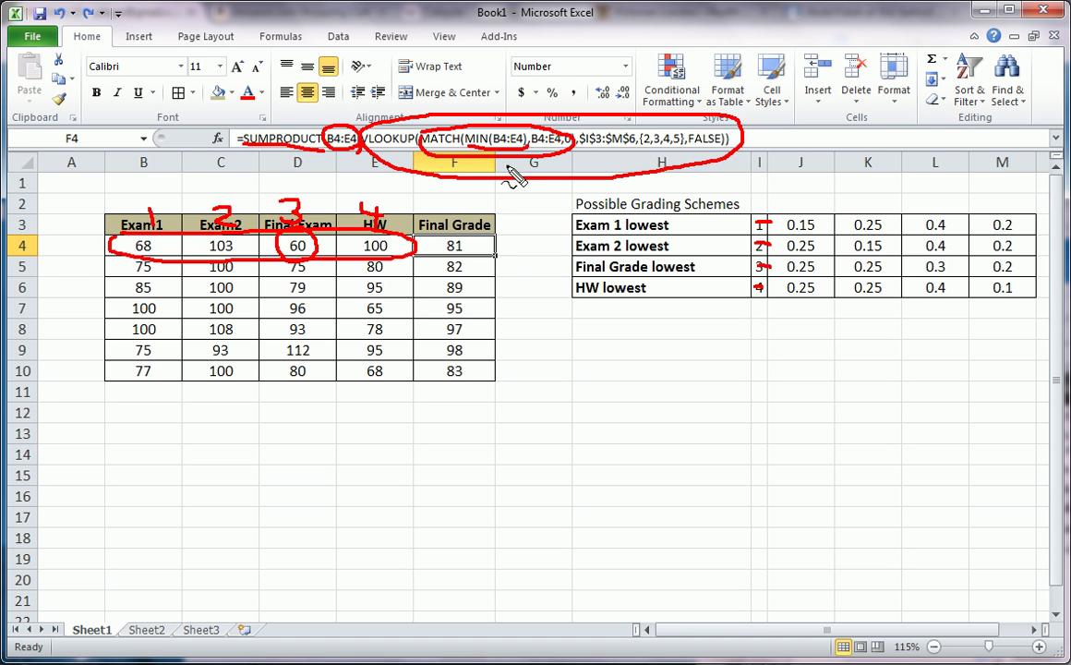
{"action": "left_click_drag", "start_coordinate": [494, 166], "coordinate": [497, 178]}
{"action": "left_click_drag", "start_coordinate": [490, 170], "coordinate": [484, 175]}
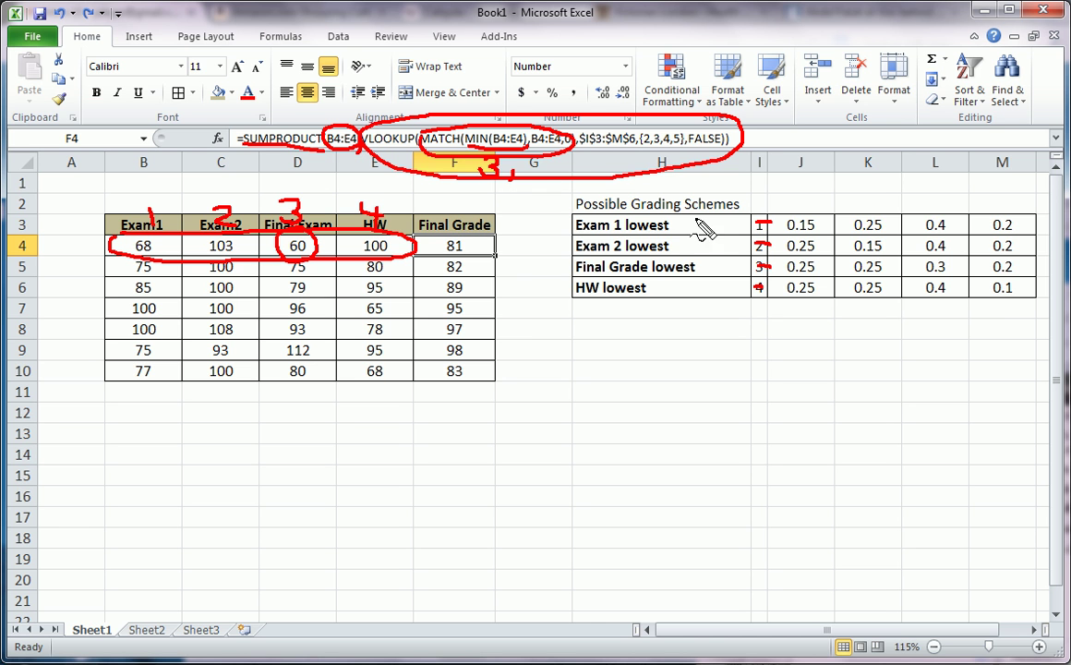
- In red ink, outline the weights table, mark the Final Grade lowest row, circle {2,3,4,5}, loop the score headers
{"action": "mouse_move", "coordinate": [750, 220]}
{"action": "left_mouse_down"}
{"action": "mouse_move", "coordinate": [1000, 211]}
{"action": "mouse_move", "coordinate": [1046, 294]}
{"action": "mouse_move", "coordinate": [825, 330]}
{"action": "mouse_move", "coordinate": [757, 217]}
{"action": "left_mouse_up"}
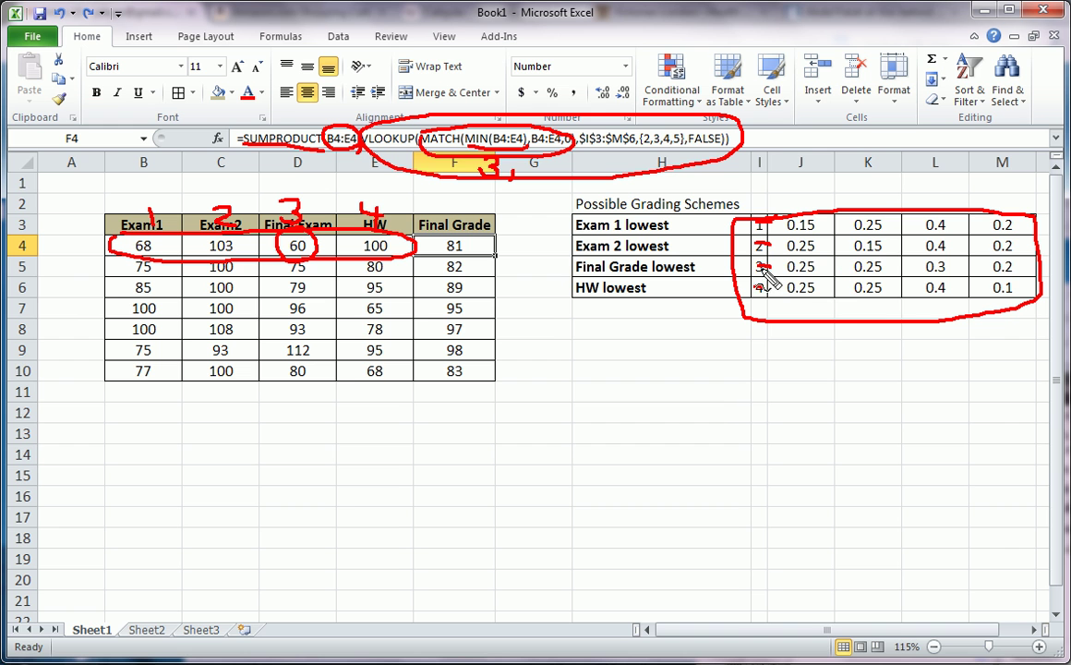
{"action": "mouse_move", "coordinate": [759, 270]}
{"action": "left_mouse_down"}
{"action": "mouse_move", "coordinate": [791, 253]}
{"action": "mouse_move", "coordinate": [1038, 259]}
{"action": "mouse_move", "coordinate": [900, 280]}
{"action": "mouse_move", "coordinate": [753, 262]}
{"action": "left_mouse_up"}
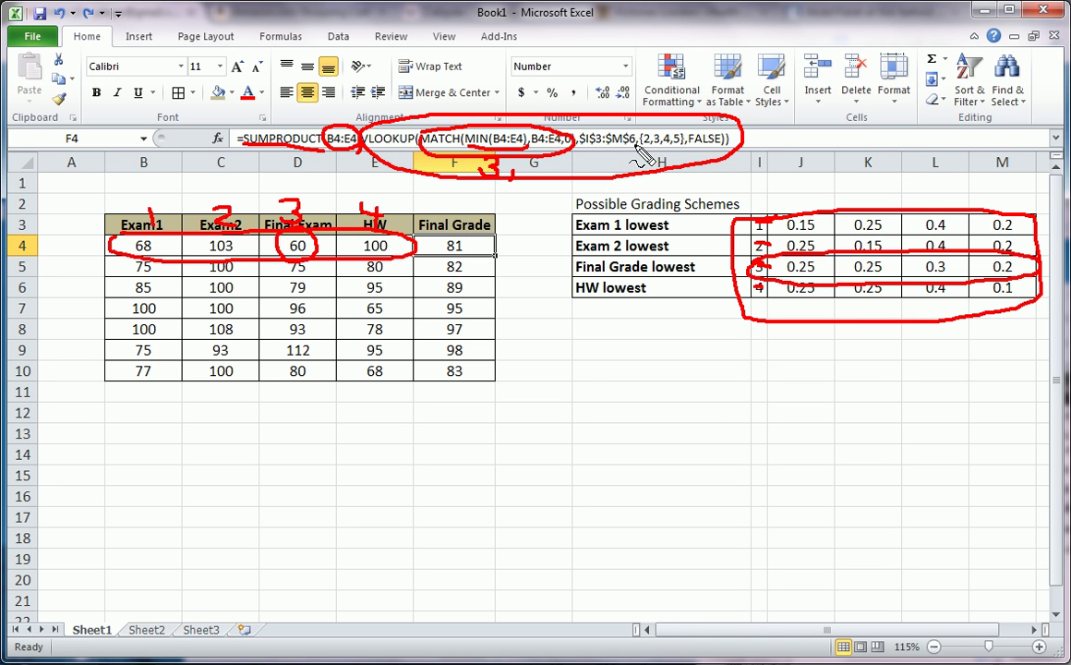
{"action": "mouse_move", "coordinate": [658, 162]}
{"action": "left_mouse_down"}
{"action": "mouse_move", "coordinate": [692, 159]}
{"action": "mouse_move", "coordinate": [647, 137]}
{"action": "left_mouse_up"}
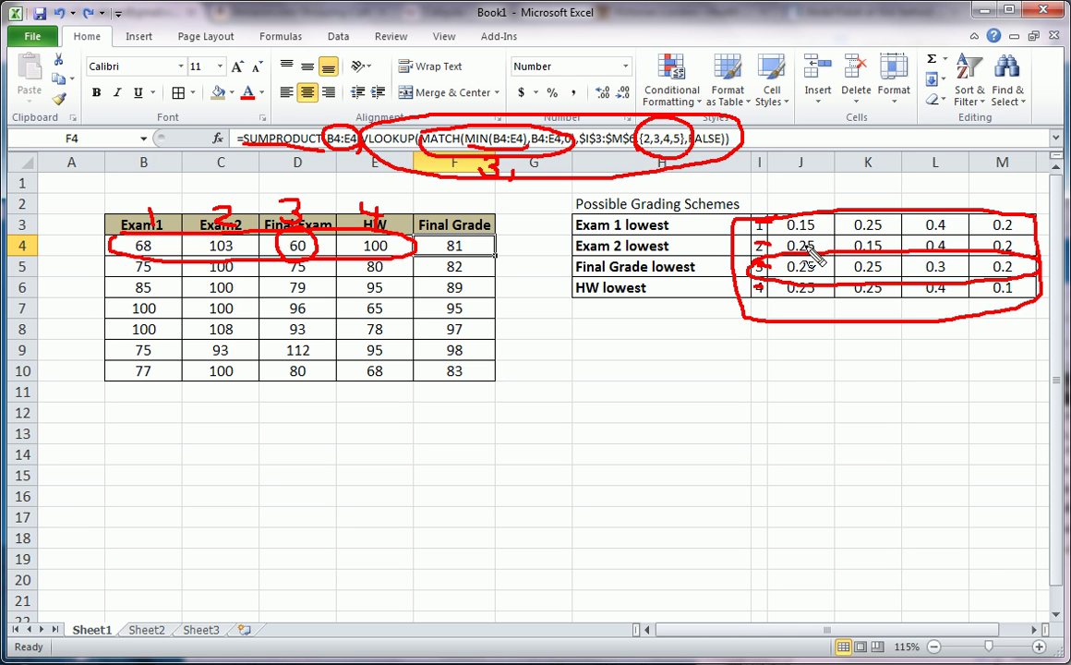
{"action": "left_click_drag", "start_coordinate": [767, 247], "coordinate": [1007, 251]}
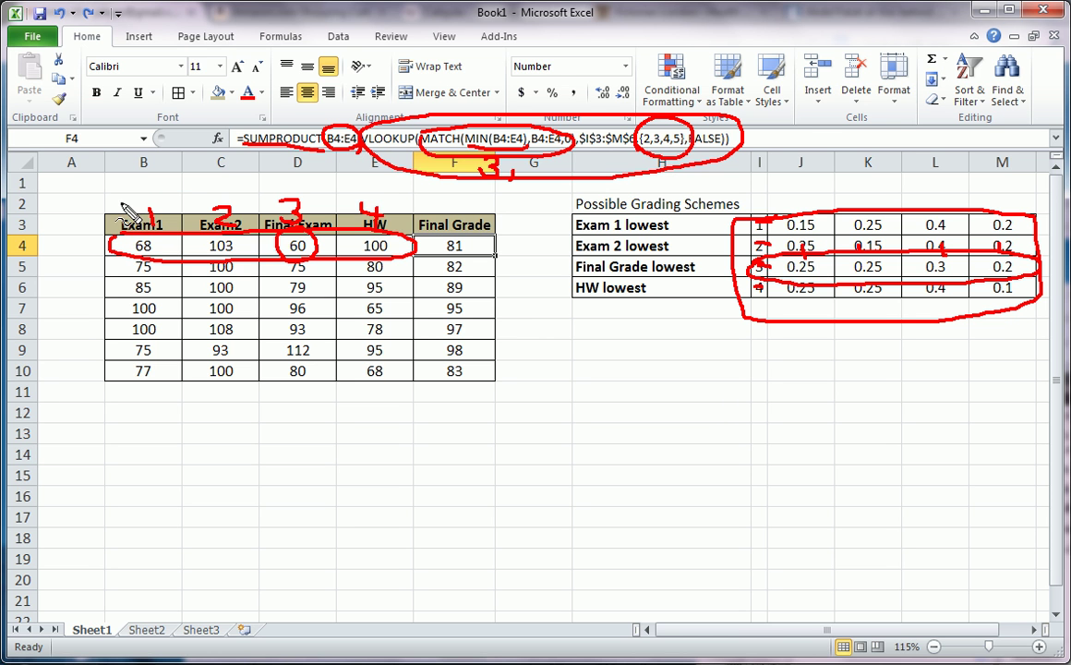
{"action": "mouse_move", "coordinate": [123, 208]}
{"action": "left_mouse_down"}
{"action": "mouse_move", "coordinate": [262, 194]}
{"action": "mouse_move", "coordinate": [397, 229]}
{"action": "mouse_move", "coordinate": [263, 226]}
{"action": "mouse_move", "coordinate": [134, 243]}
{"action": "mouse_move", "coordinate": [119, 198]}
{"action": "left_mouse_up"}
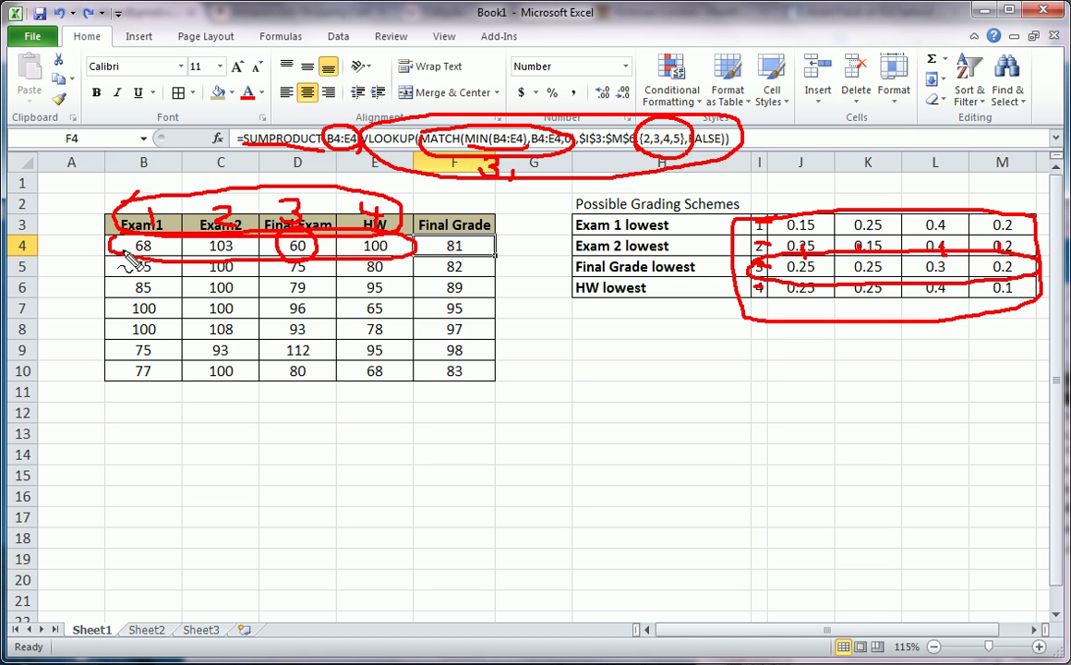
- Circle row 4's scores, the Final Grade lowest weights and F4's 81, then arrow down column F
{"action": "left_click_drag", "start_coordinate": [68, 236], "coordinate": [83, 268]}
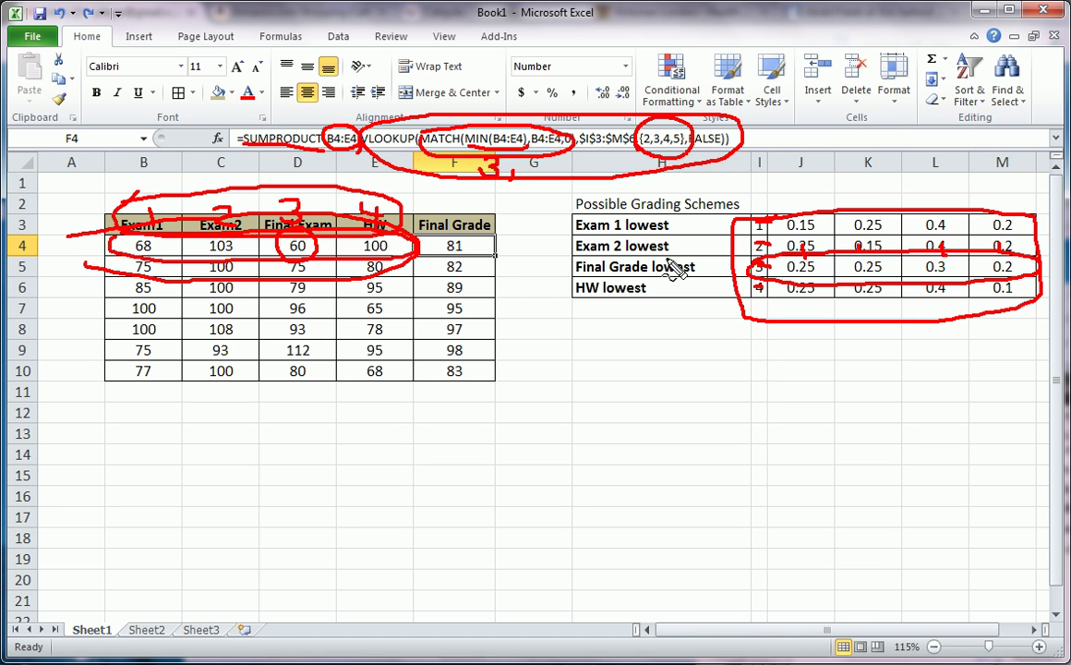
{"action": "left_click_drag", "start_coordinate": [775, 268], "coordinate": [783, 269]}
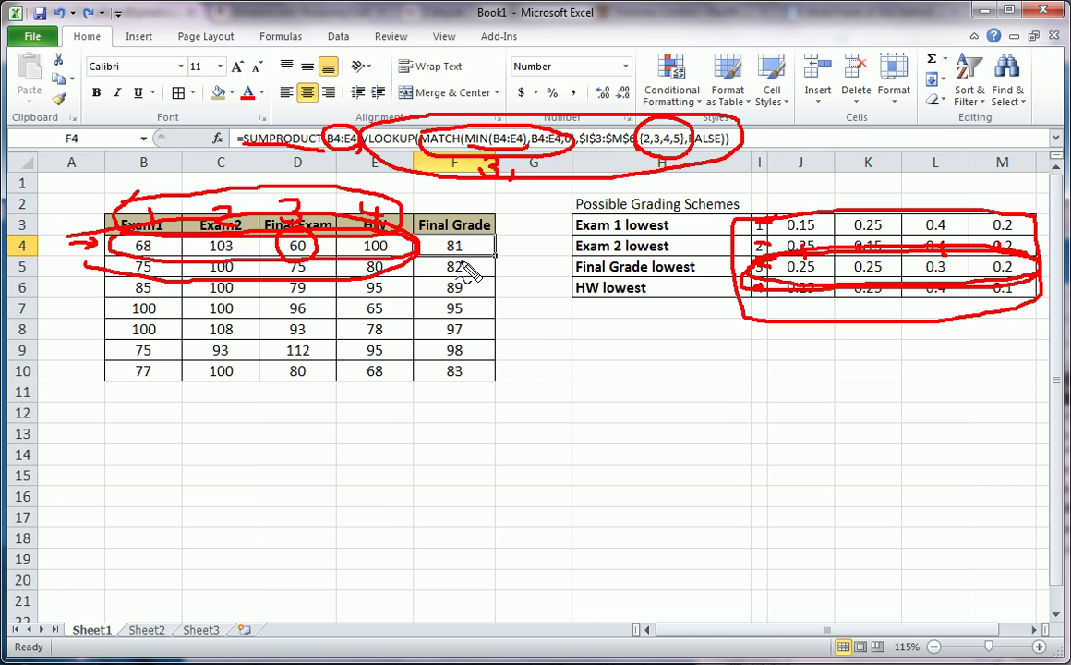
{"action": "left_click_drag", "start_coordinate": [487, 270], "coordinate": [452, 266]}
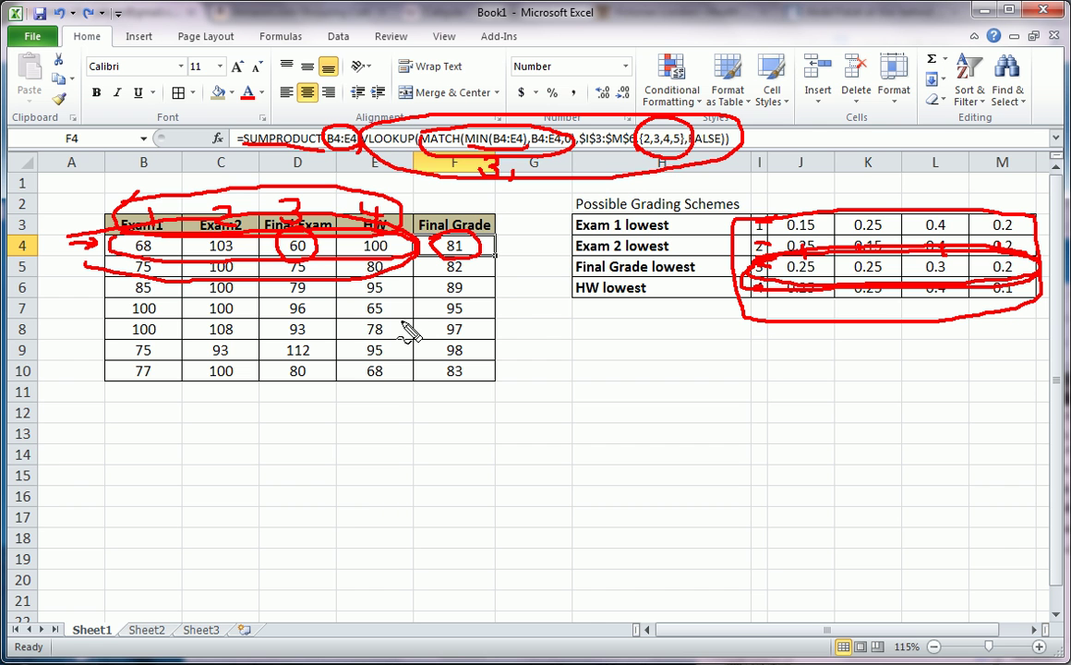
{"action": "mouse_move", "coordinate": [496, 263]}
{"action": "left_mouse_down"}
{"action": "mouse_move", "coordinate": [498, 319]}
{"action": "mouse_move", "coordinate": [508, 319]}
{"action": "mouse_move", "coordinate": [498, 321]}
{"action": "left_mouse_up"}
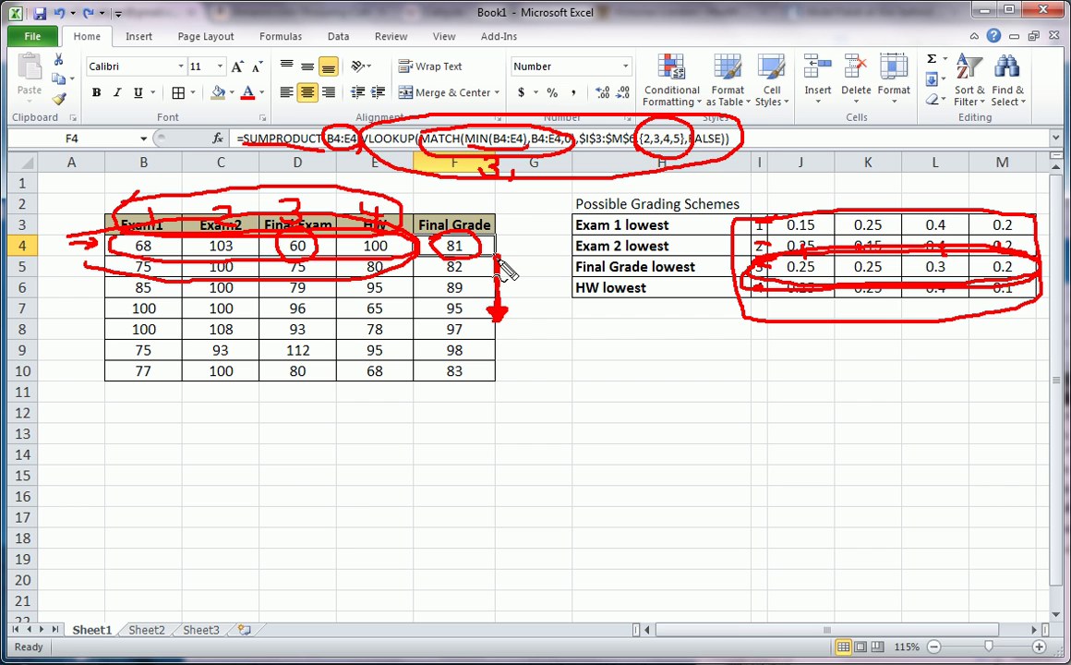
{"action": "left_click_drag", "start_coordinate": [507, 289], "coordinate": [524, 286]}
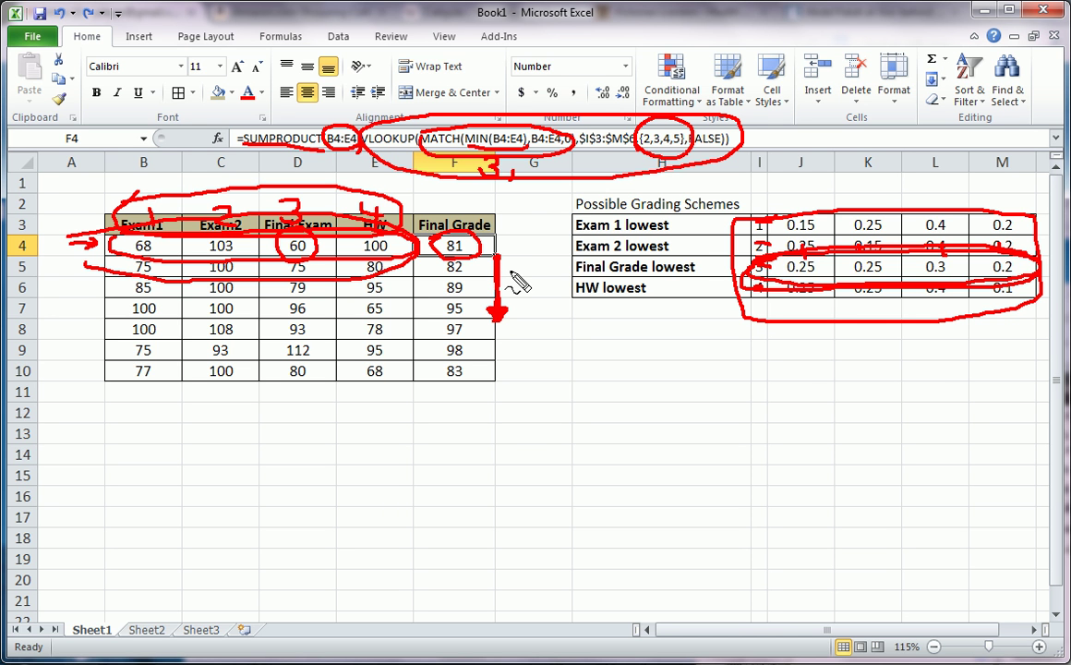